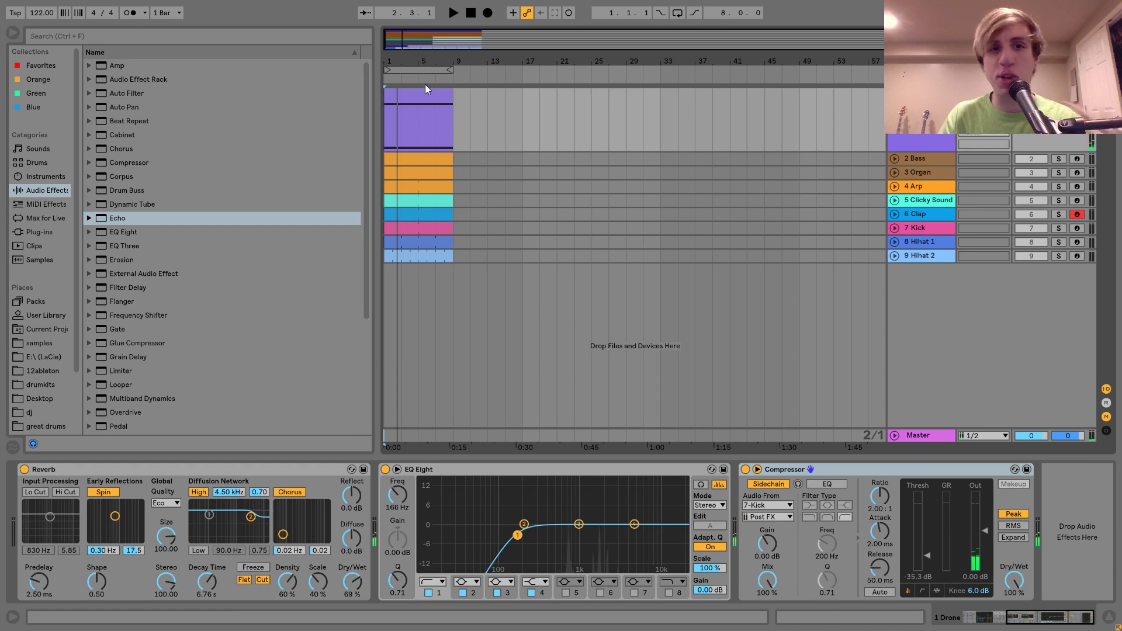
- Open the Drone track's MIDI clip and audition its F#4 and A5 notes
{"action": "double_click", "coordinate": [419, 96]}
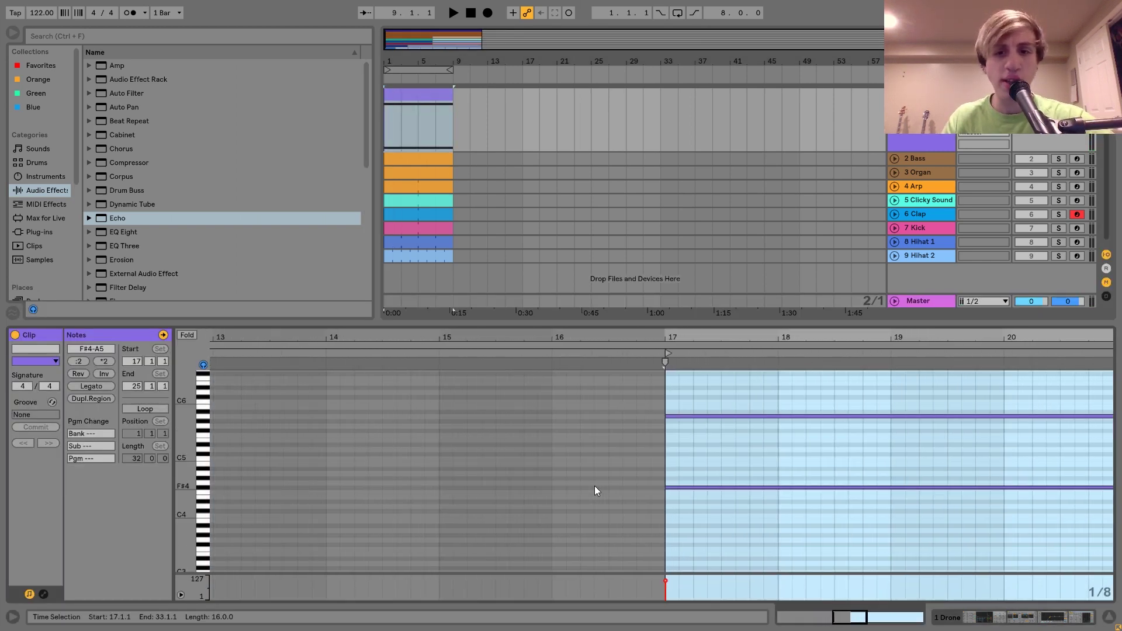
{"action": "left_click", "coordinate": [638, 489]}
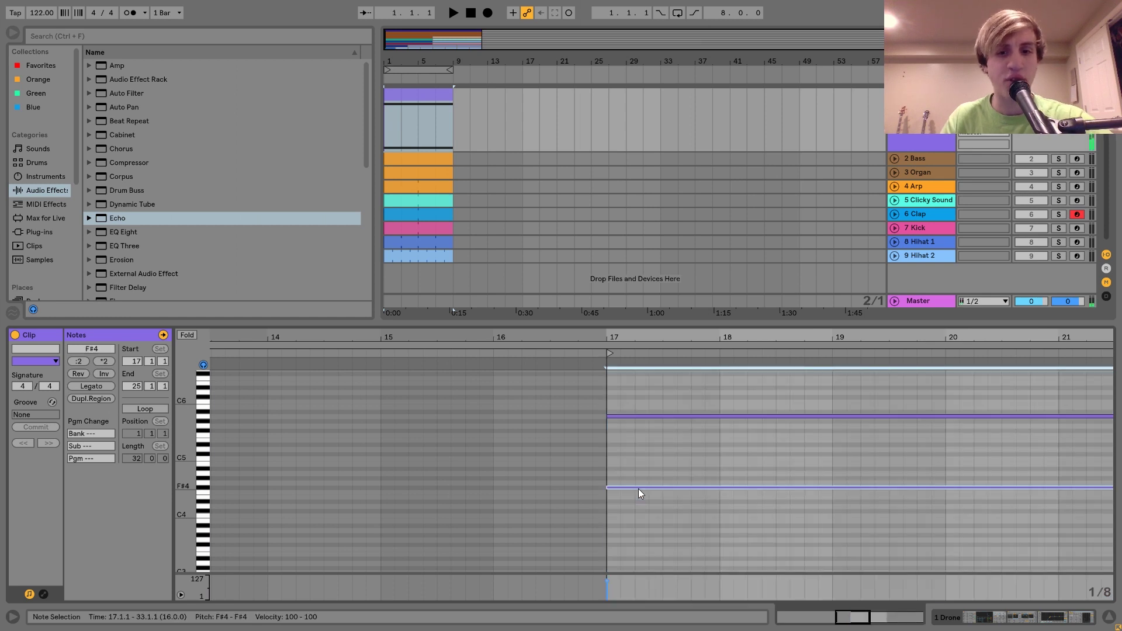
{"action": "left_click", "coordinate": [638, 369]}
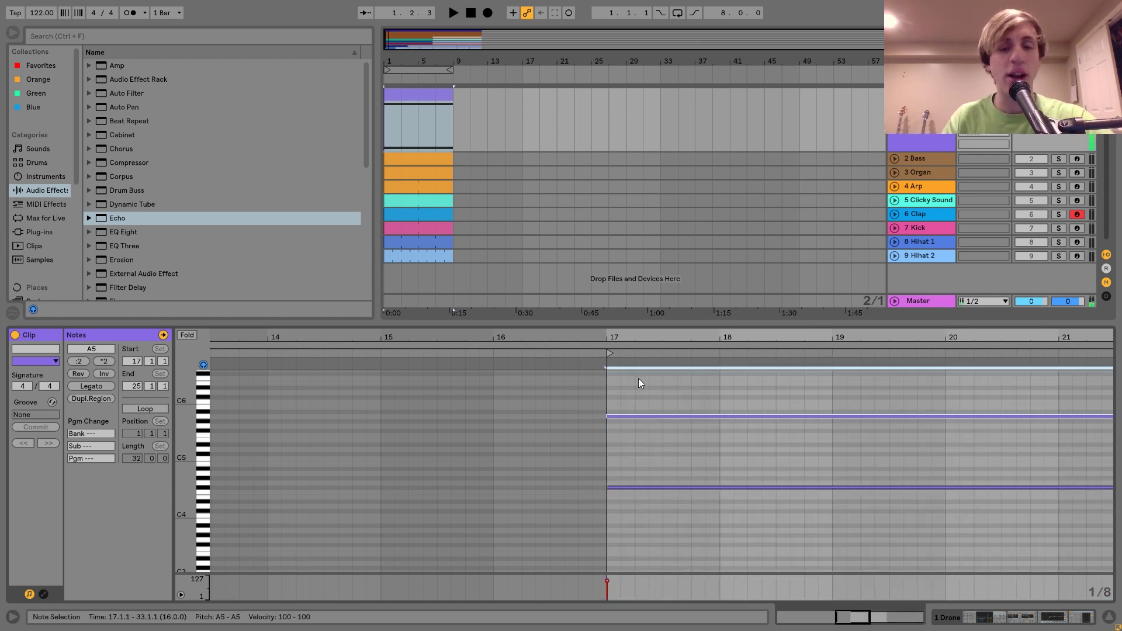
- Reset the Drone clip to run from bar 1 to bar 9, and return to the track's device chain
{"action": "right_click", "coordinate": [707, 433]}
{"action": "left_click", "coordinate": [753, 240]}
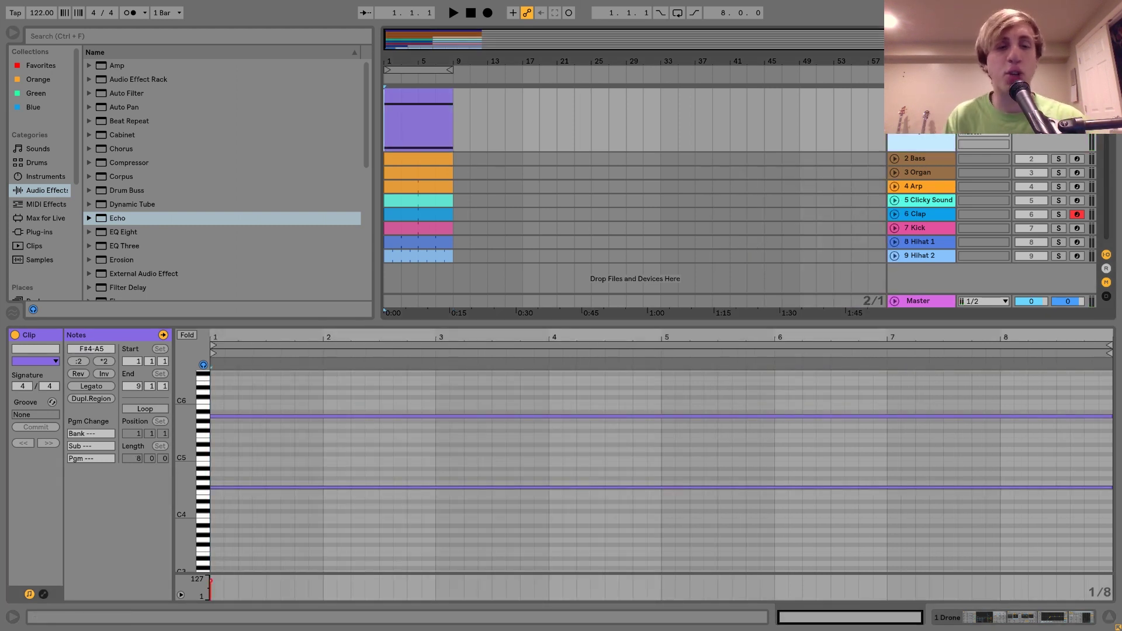
{"action": "key", "text": "shift+Tab"}
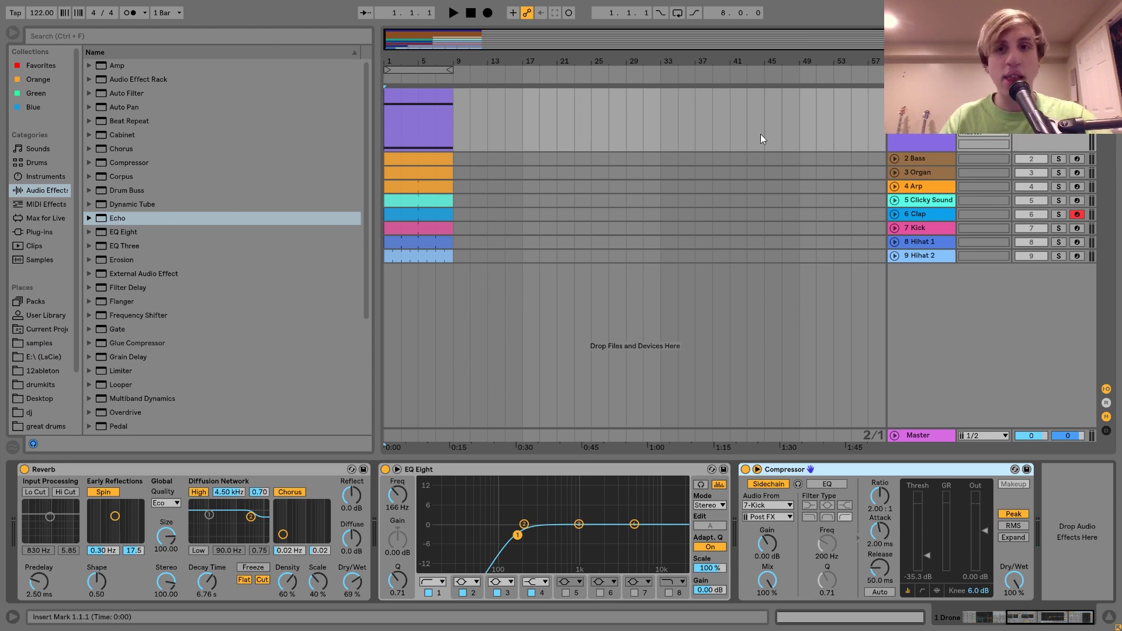
- Solo the Bass track and play the arrangement from the start to hear the bass on its own
{"action": "left_click", "coordinate": [1058, 160]}
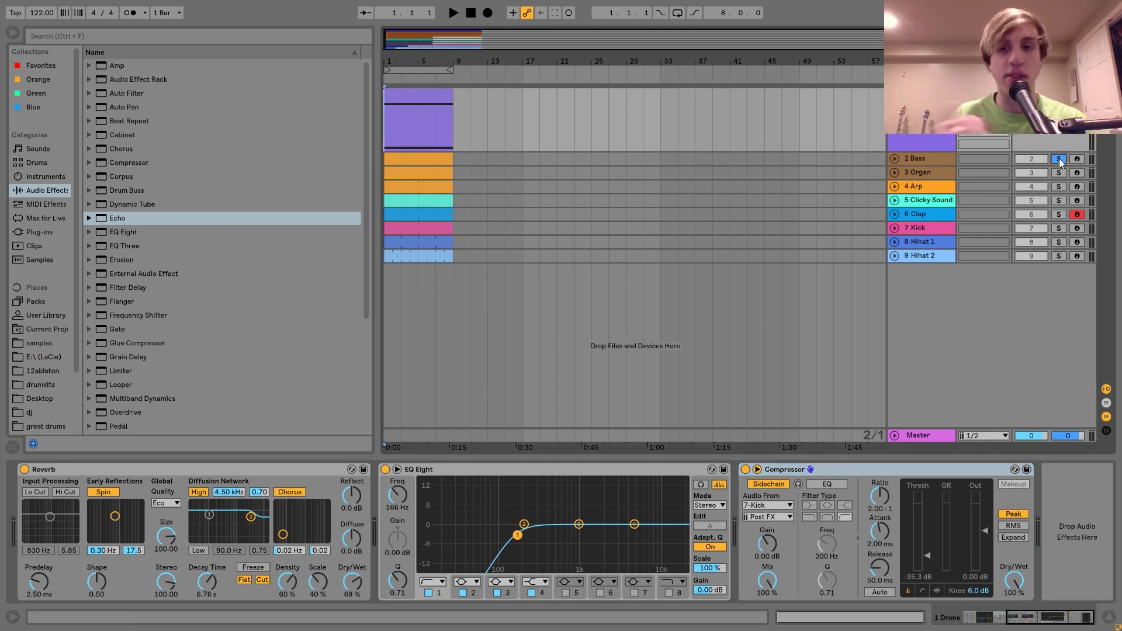
{"action": "key", "text": "space"}
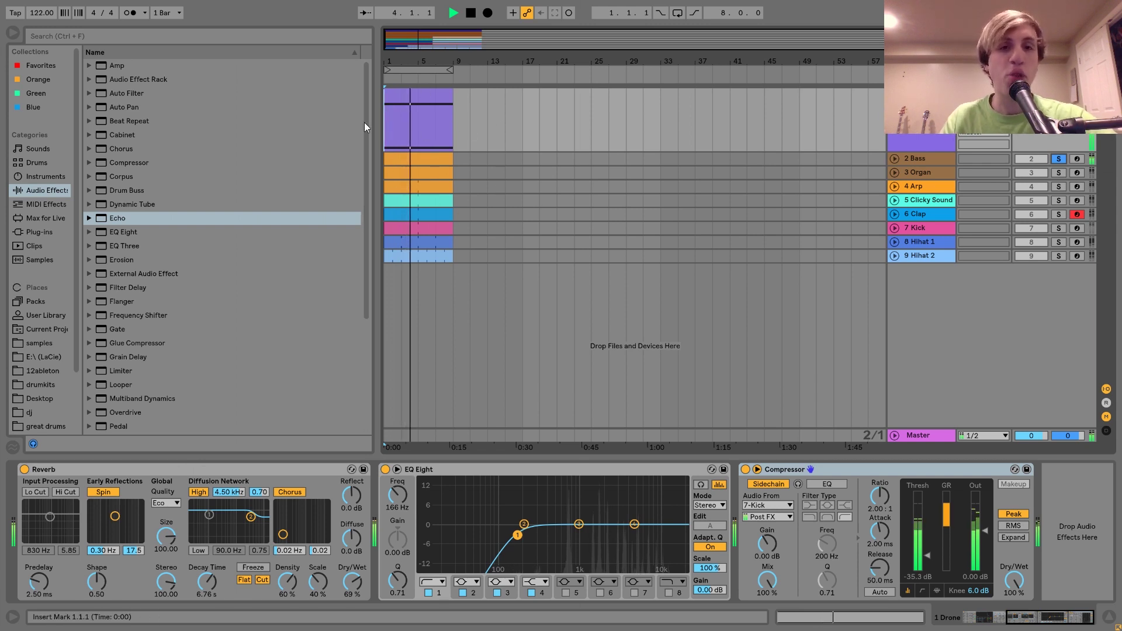
{"action": "key", "text": "space"}
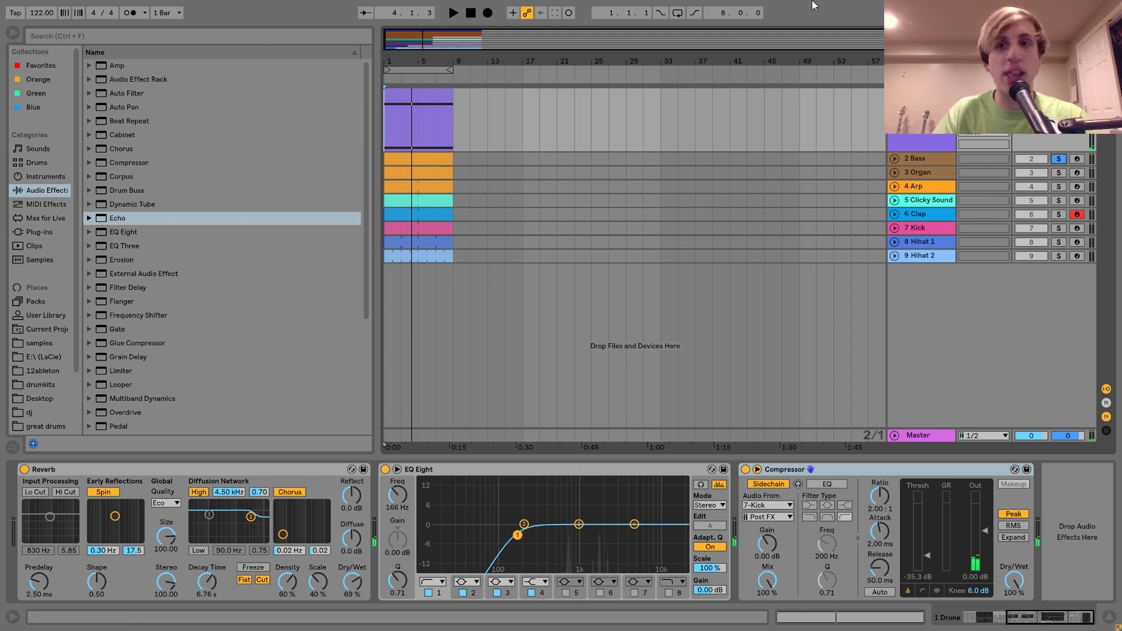
- Play again with the Organ track soloed alongside the Bass, display the Organ's devices, and stop playback
{"action": "key", "text": "space"}
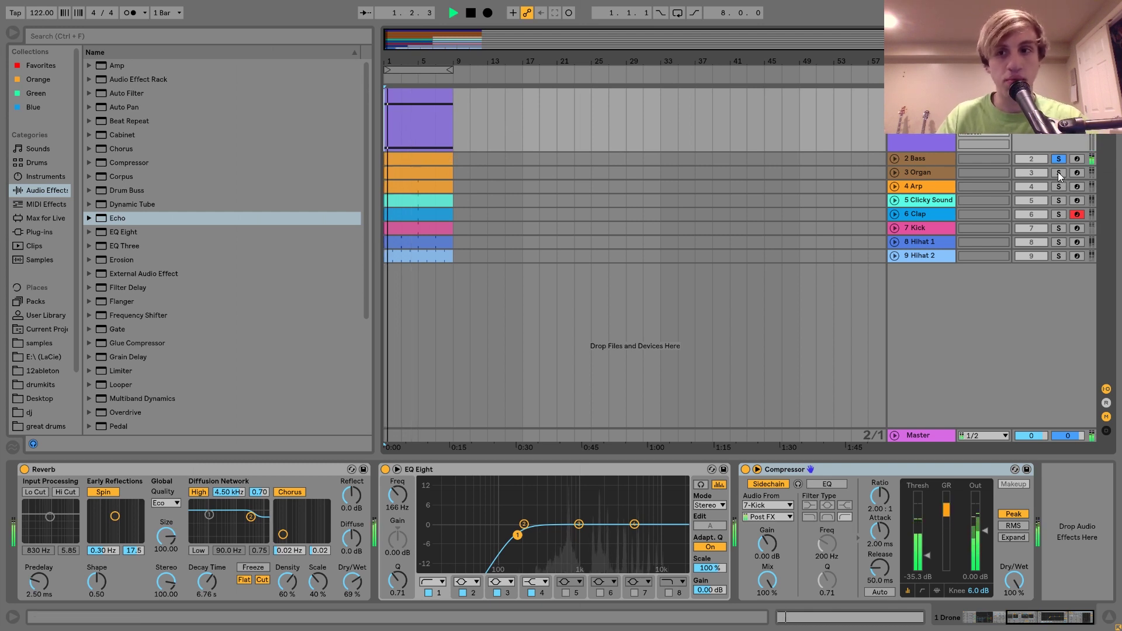
{"action": "left_click", "coordinate": [1057, 172]}
{"action": "left_click", "coordinate": [927, 172]}
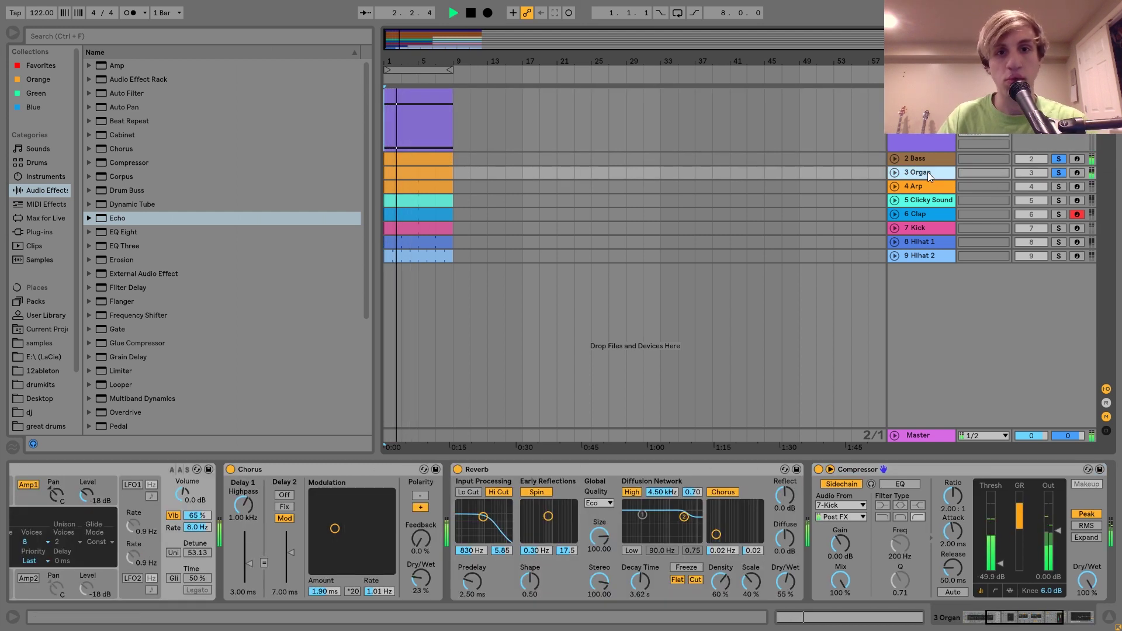
{"action": "key", "text": "space"}
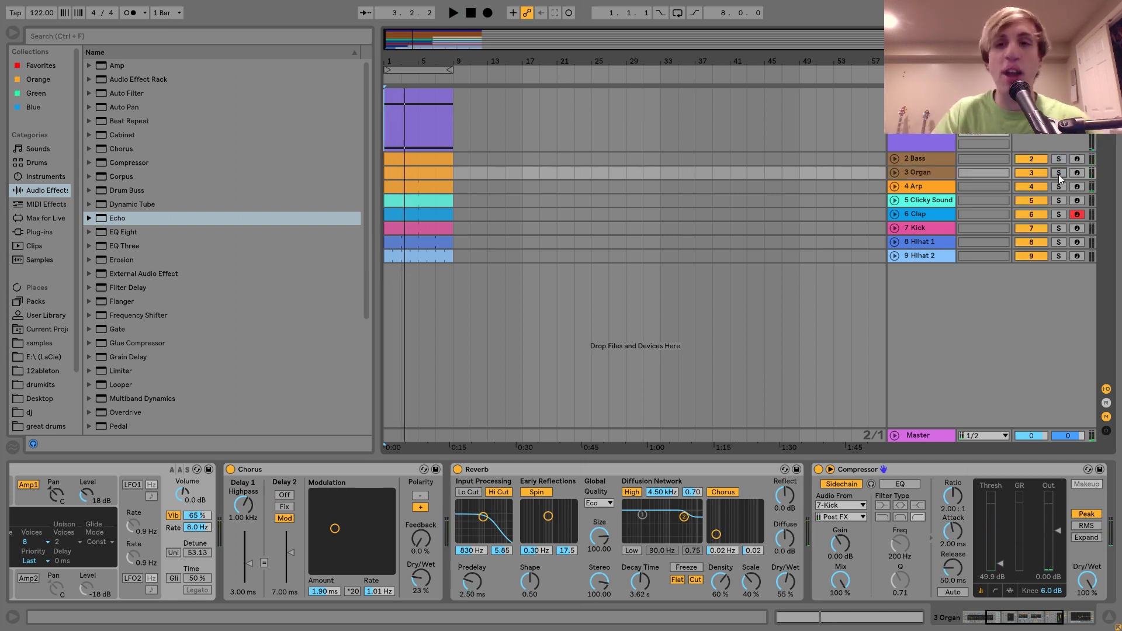
- Examine the Drone track's Operator settings, covering the oscillators, the filter envelope and the LFO routing
{"action": "left_click", "coordinate": [921, 142]}
{"action": "scroll", "coordinate": [230, 510], "scroll_direction": "left", "scroll_amount": 5}
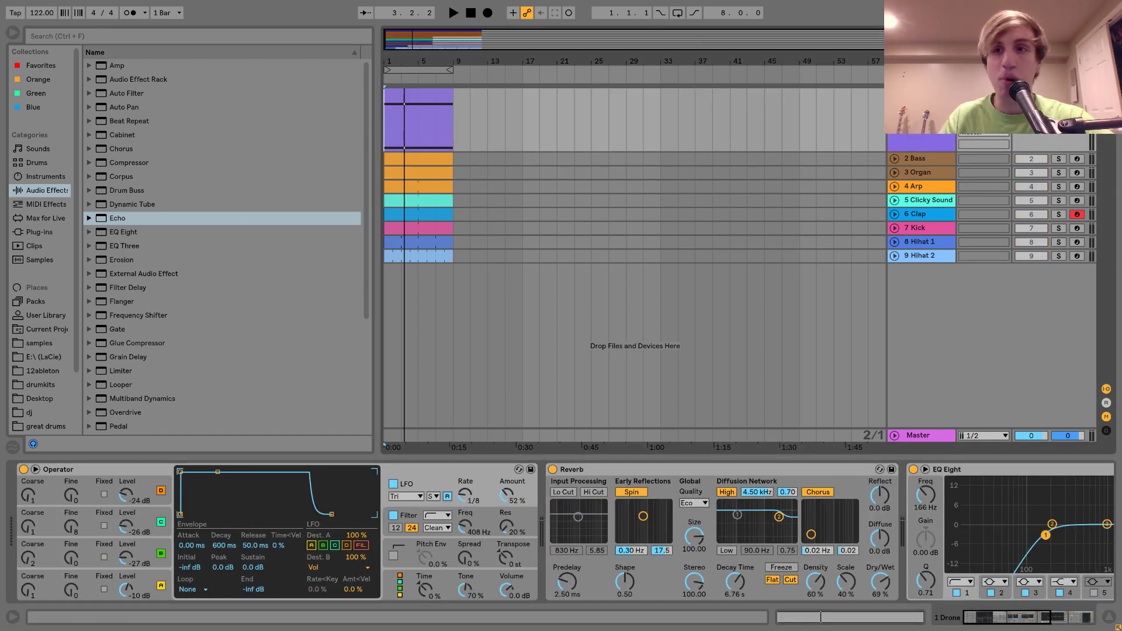
{"action": "left_click", "coordinate": [921, 142]}
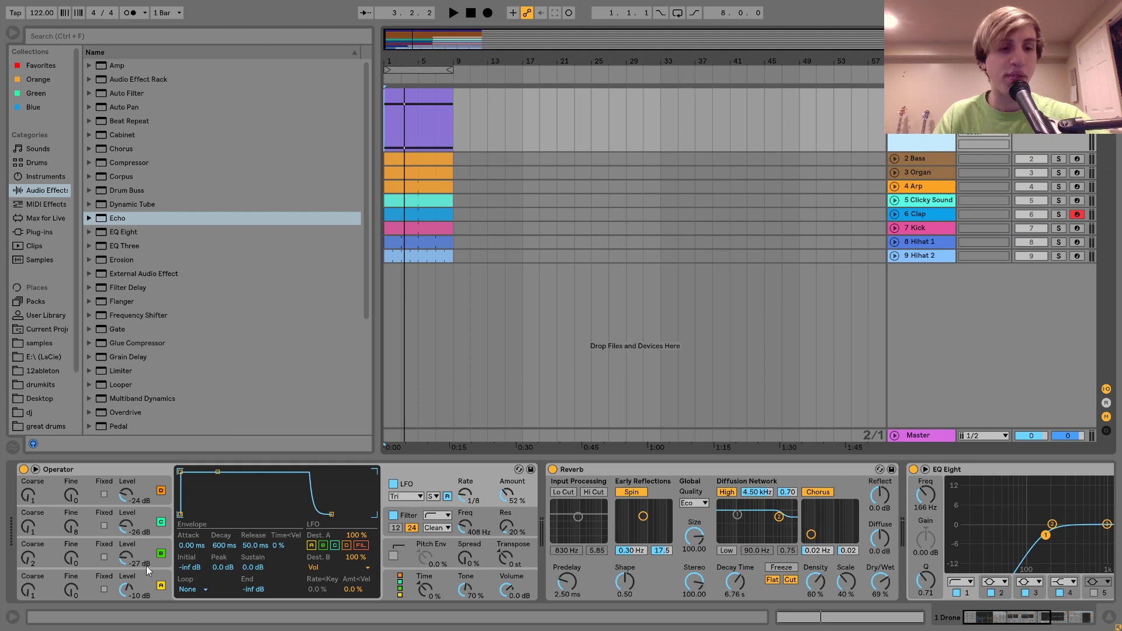
{"action": "left_click", "coordinate": [149, 584]}
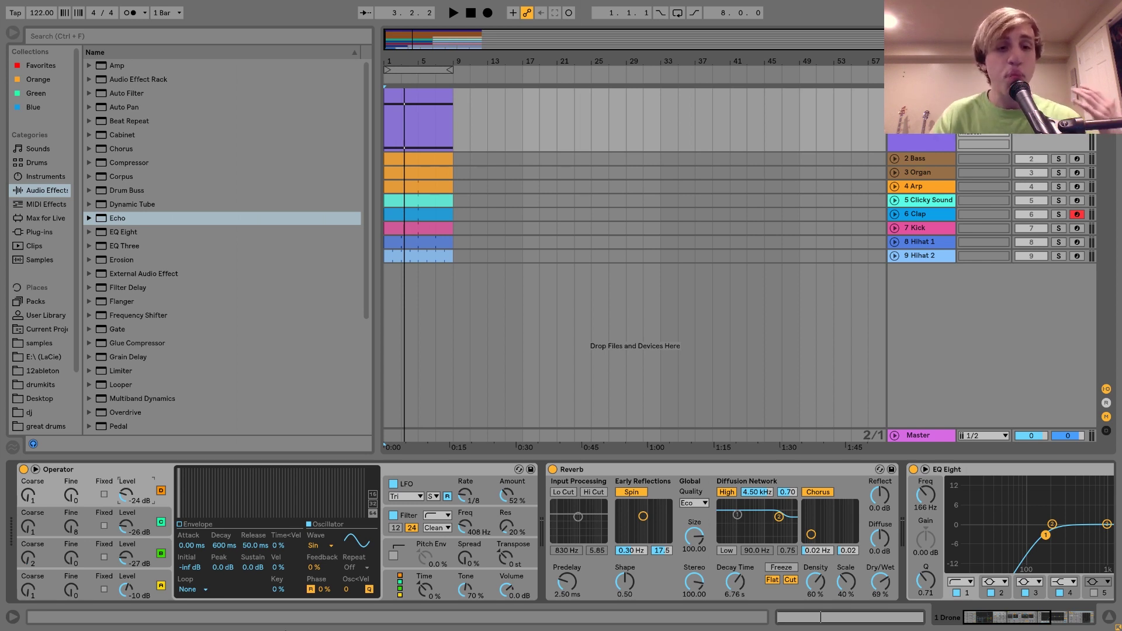
{"action": "left_click", "coordinate": [413, 518]}
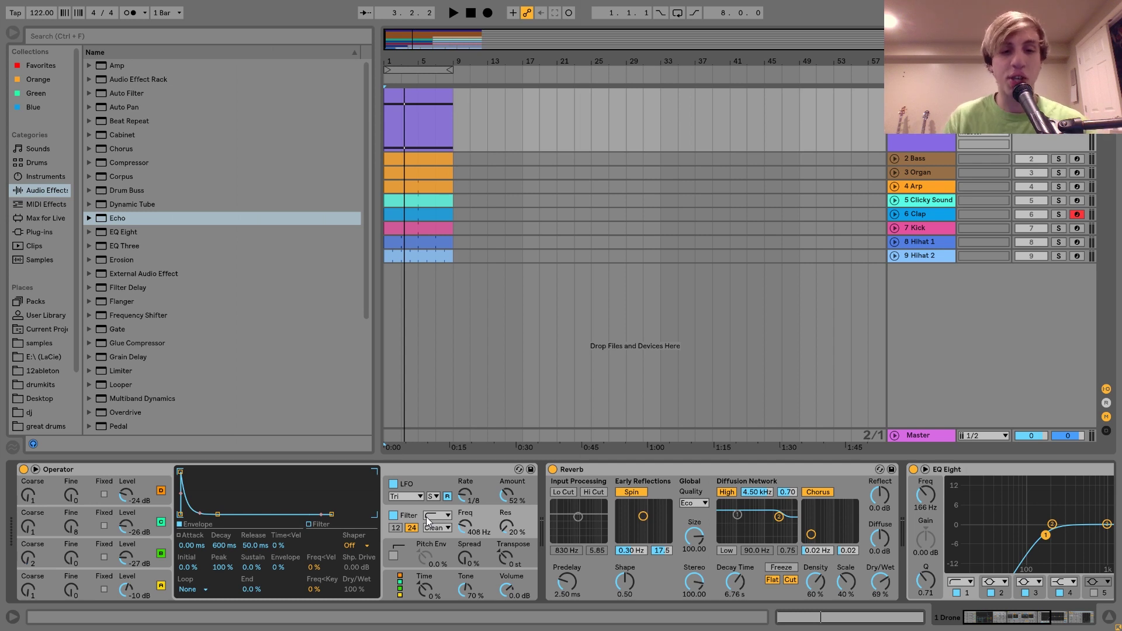
{"action": "left_click", "coordinate": [415, 484]}
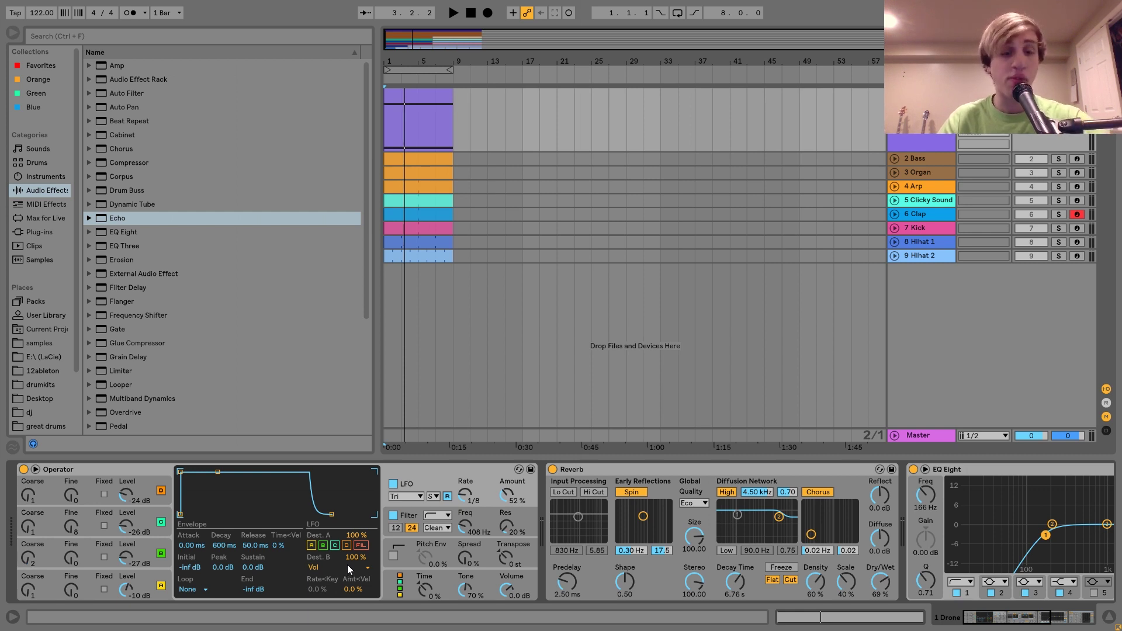
- Bypass the Drone's Reverb, EQ Eight and Compressor and play the dry Operator sound
{"action": "left_click", "coordinate": [554, 470]}
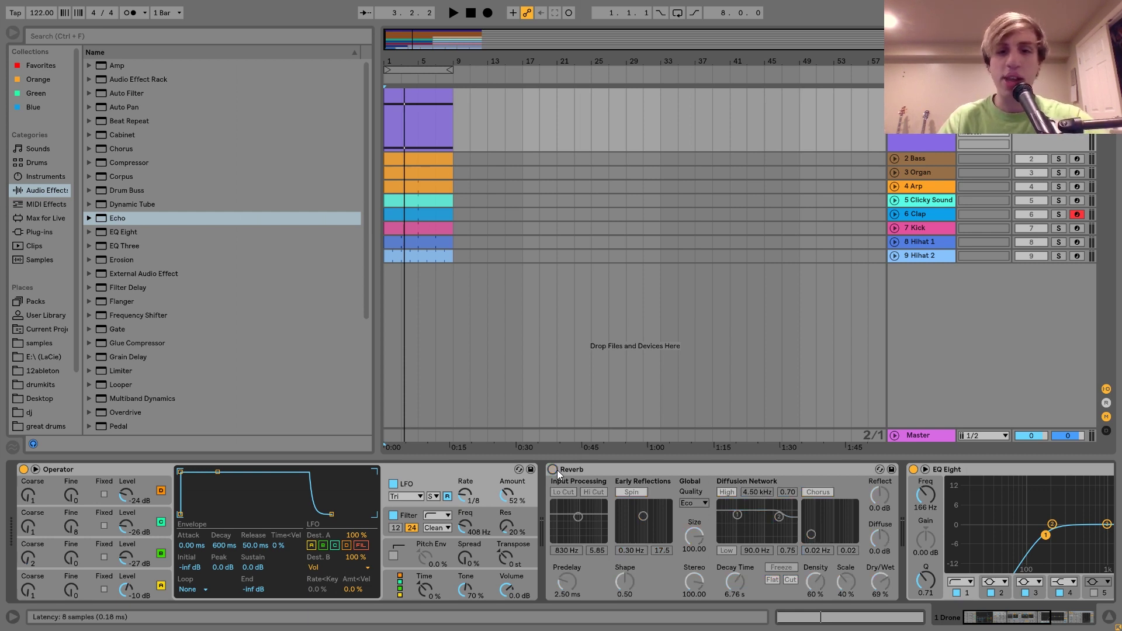
{"action": "scroll", "coordinate": [556, 470], "scroll_direction": "down", "scroll_amount": 5}
{"action": "left_click", "coordinate": [549, 469]}
{"action": "key", "text": "space"}
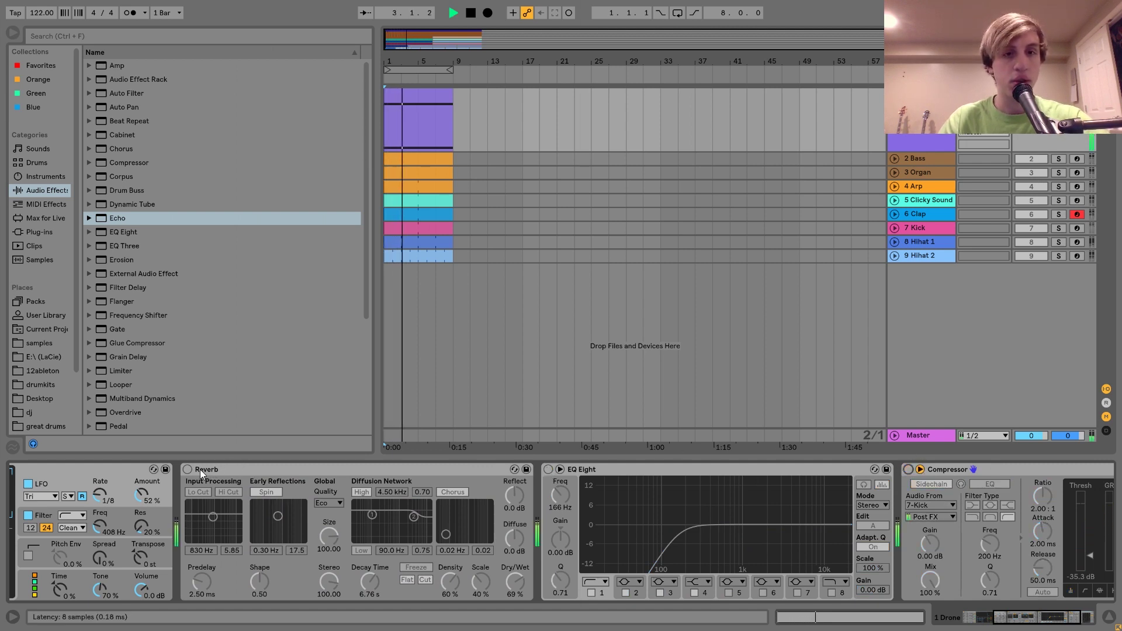
{"action": "key", "text": "space"}
{"action": "scroll", "coordinate": [200, 468], "scroll_direction": "left", "scroll_amount": 5}
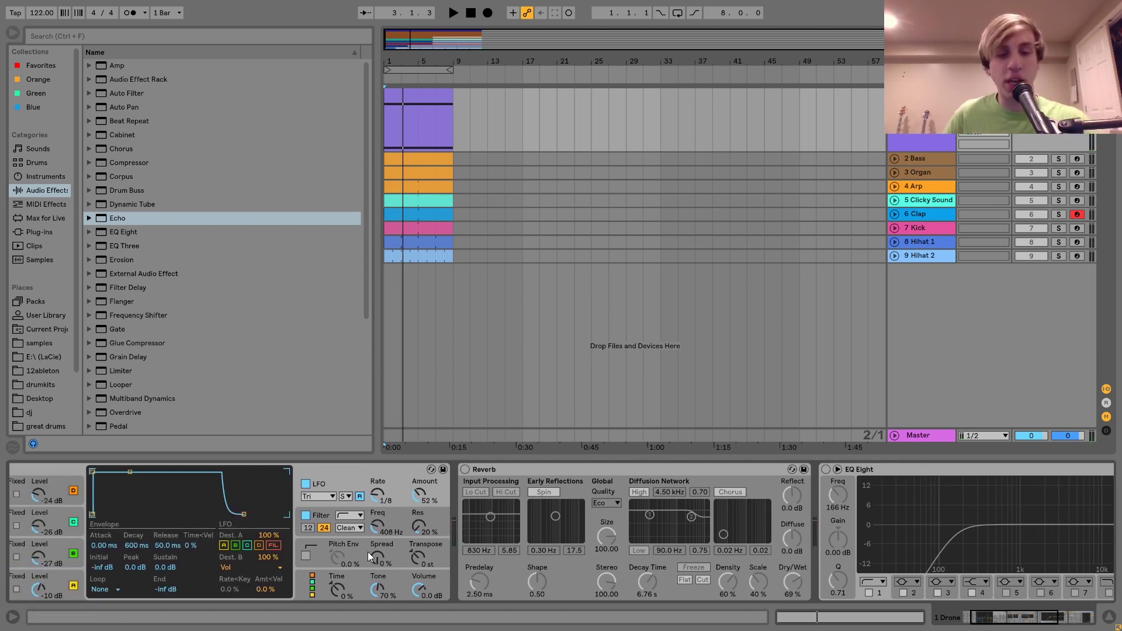
- Turn the Drone's Reverb back on and play the arrangement to hear its effect
{"action": "left_click", "coordinate": [465, 469]}
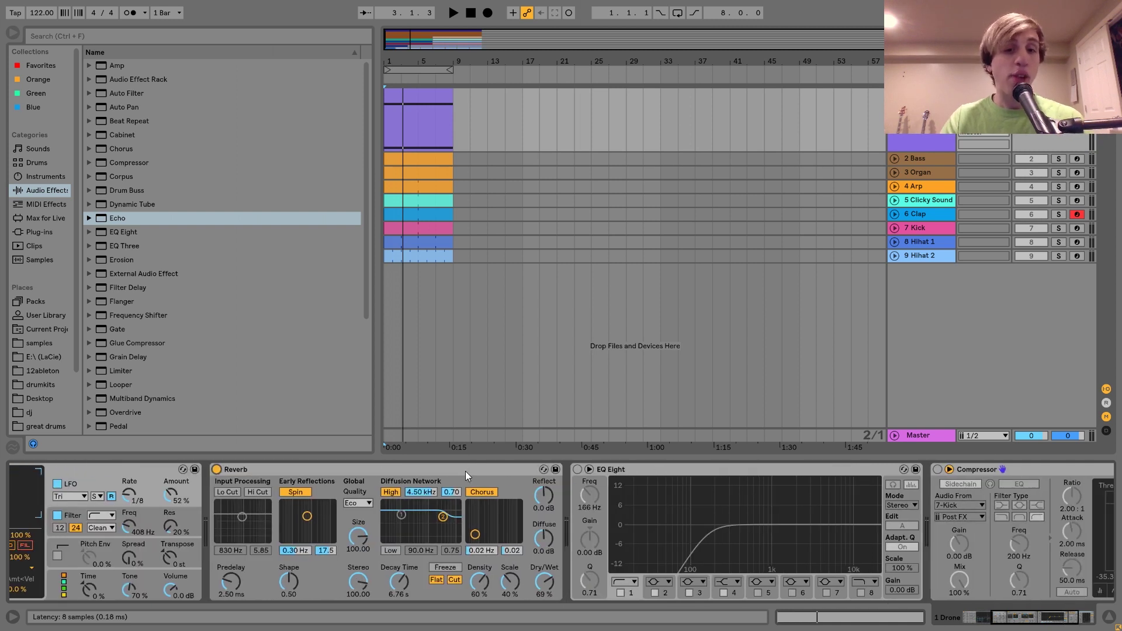
{"action": "scroll", "coordinate": [465, 471], "scroll_direction": "right", "scroll_amount": 5}
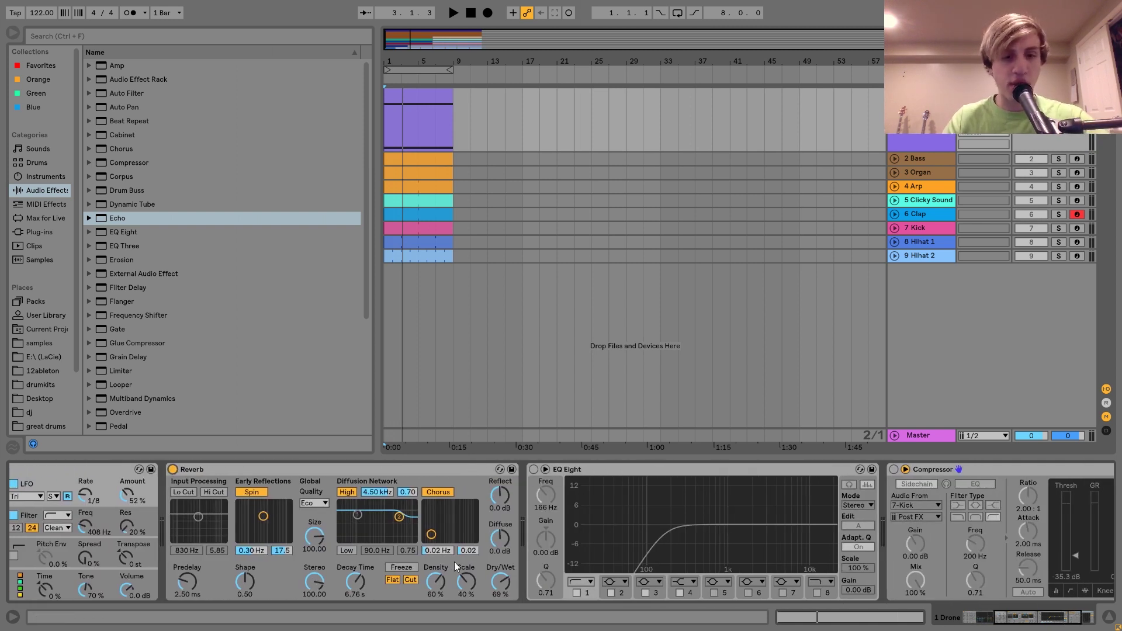
{"action": "key", "text": "space"}
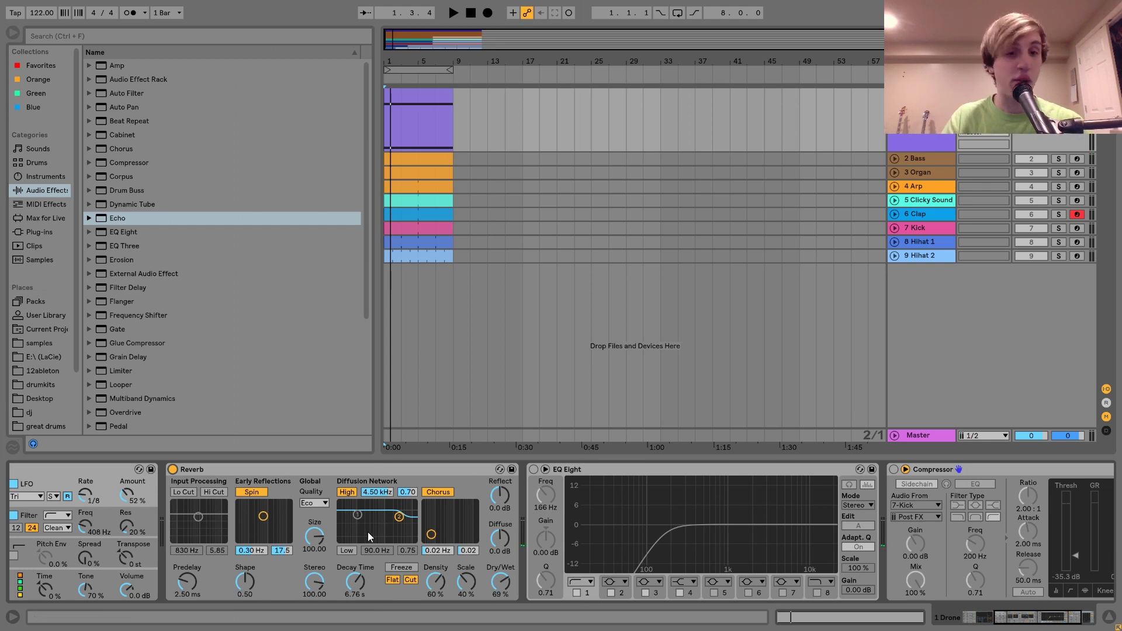
- Turn the Drone's EQ Eight and sidechained Compressor back on
{"action": "scroll", "coordinate": [445, 541], "scroll_direction": "right", "scroll_amount": 3}
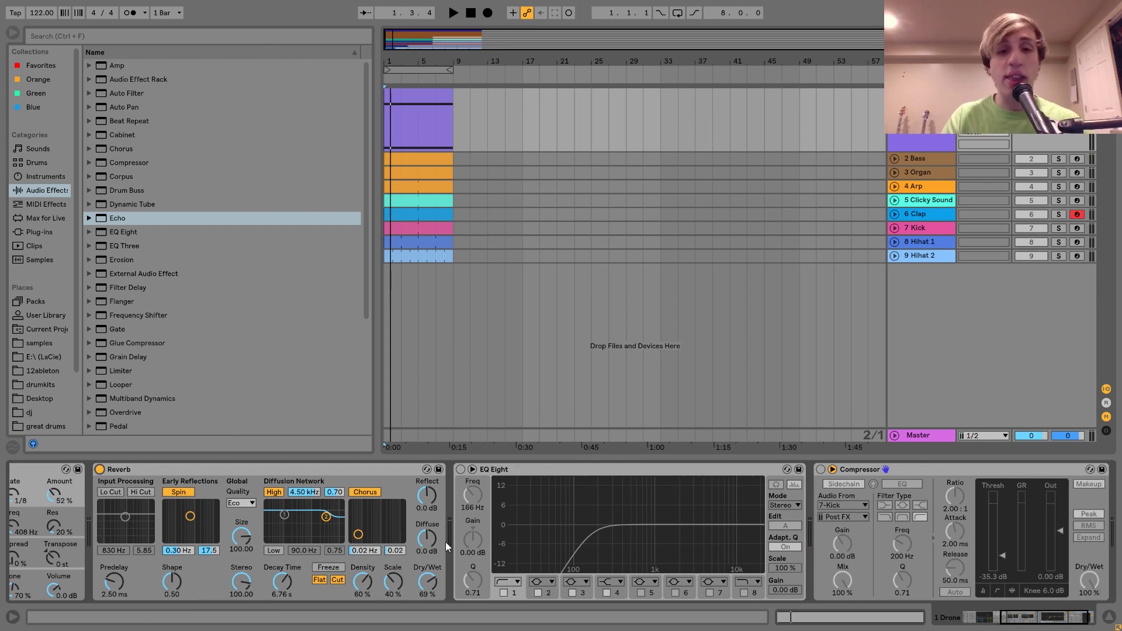
{"action": "left_click", "coordinate": [460, 469]}
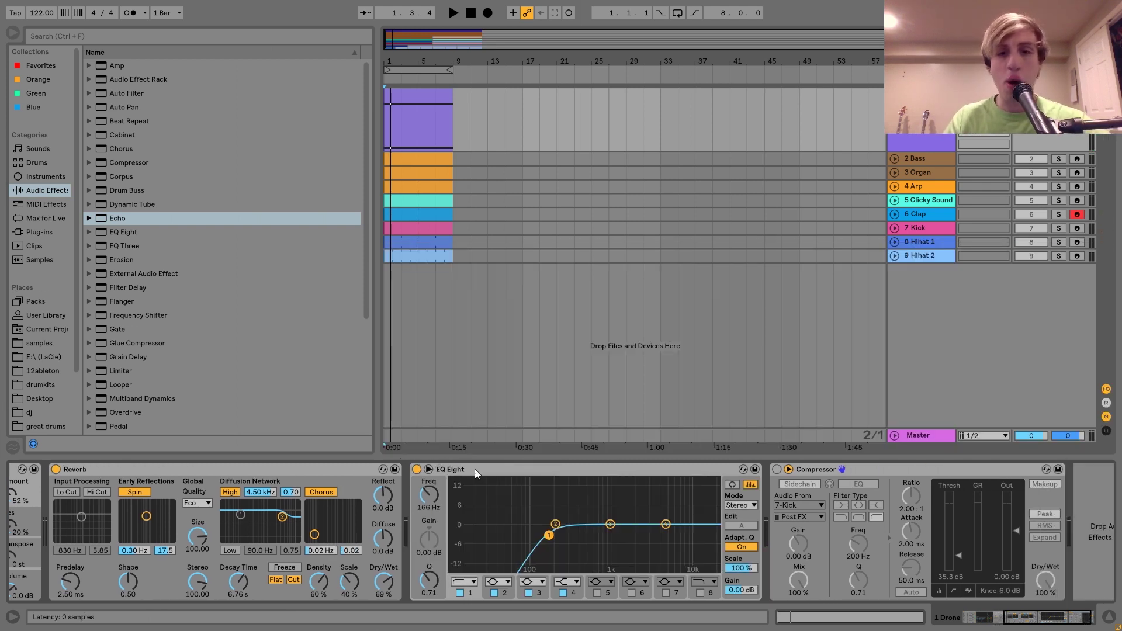
{"action": "left_click", "coordinate": [750, 472]}
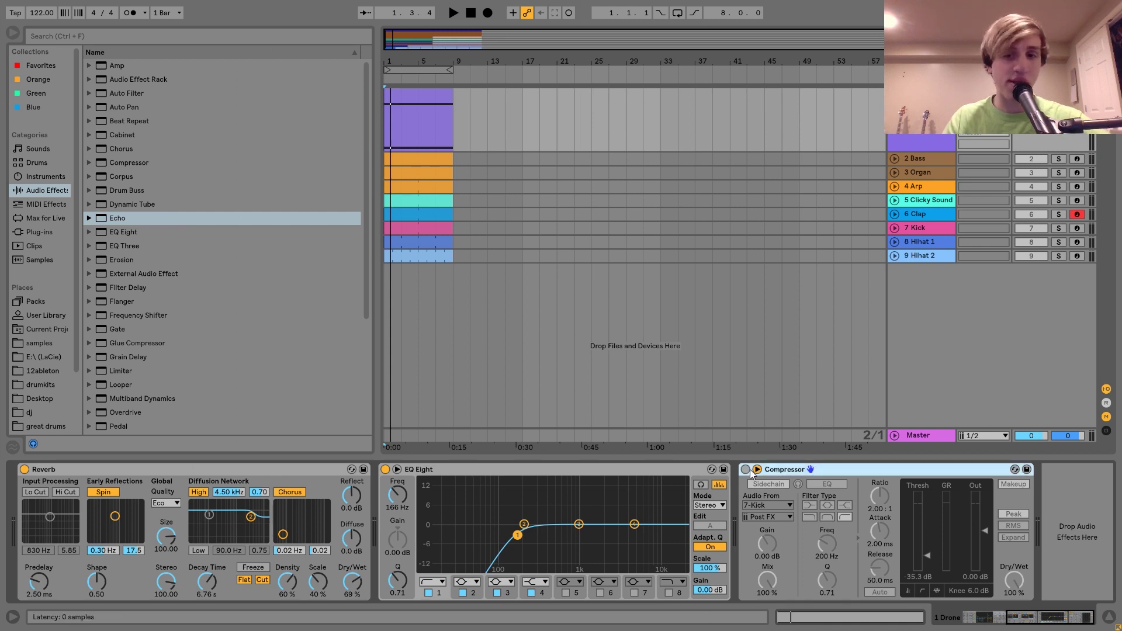
{"action": "left_click", "coordinate": [746, 469]}
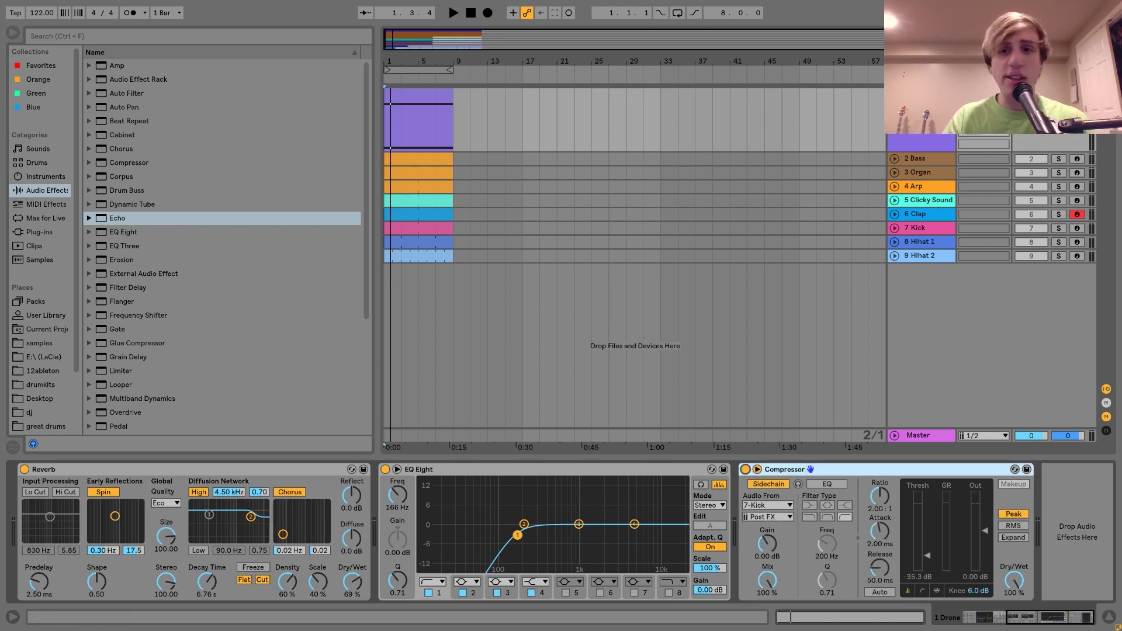
- Unfold the Bass track, solo it and play its clip
{"action": "left_click", "coordinate": [920, 156]}
{"action": "left_click", "coordinate": [895, 159]}
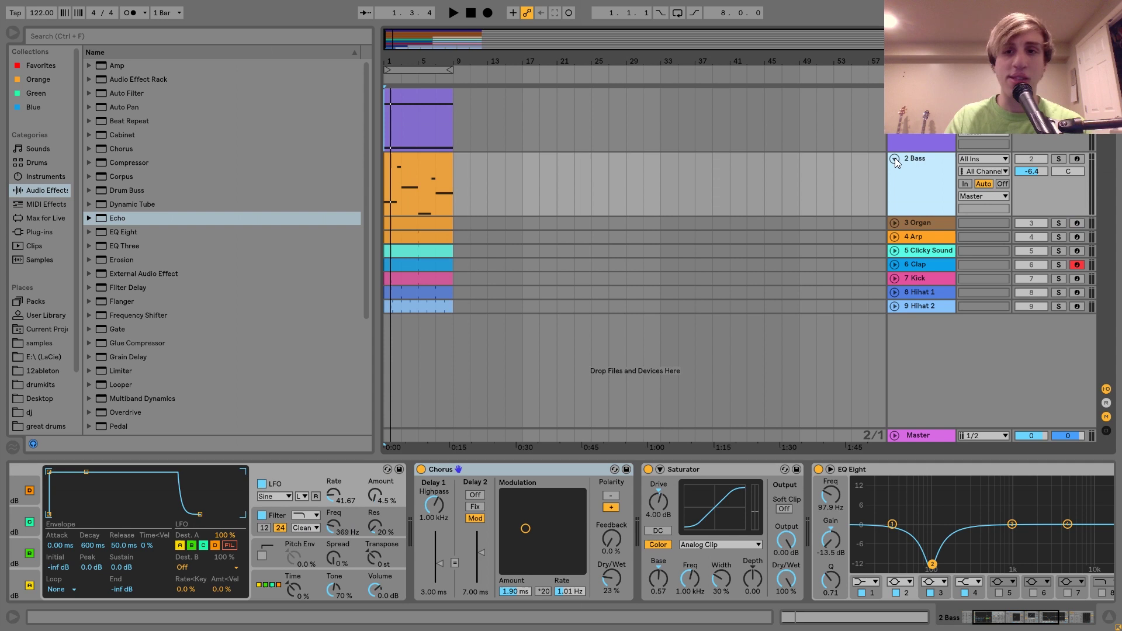
{"action": "left_click", "coordinate": [1057, 159]}
{"action": "left_click", "coordinate": [424, 160]}
{"action": "key", "text": "space"}
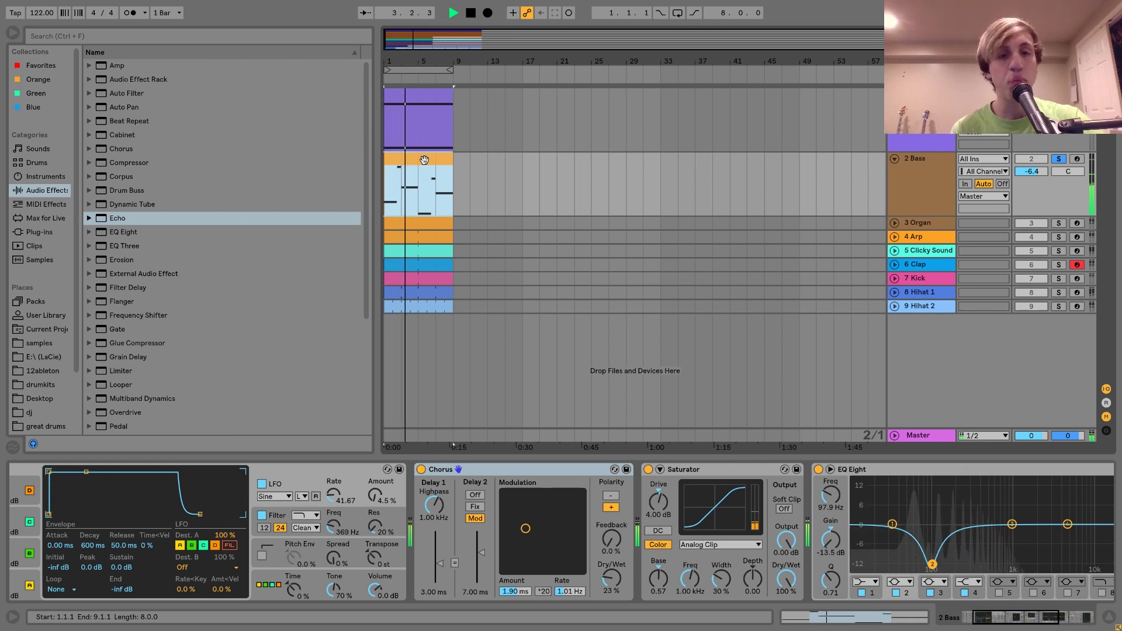
- Open the Bass clip in the note editor and audition its long notes, including the D0 and A0
{"action": "double_click", "coordinate": [425, 159]}
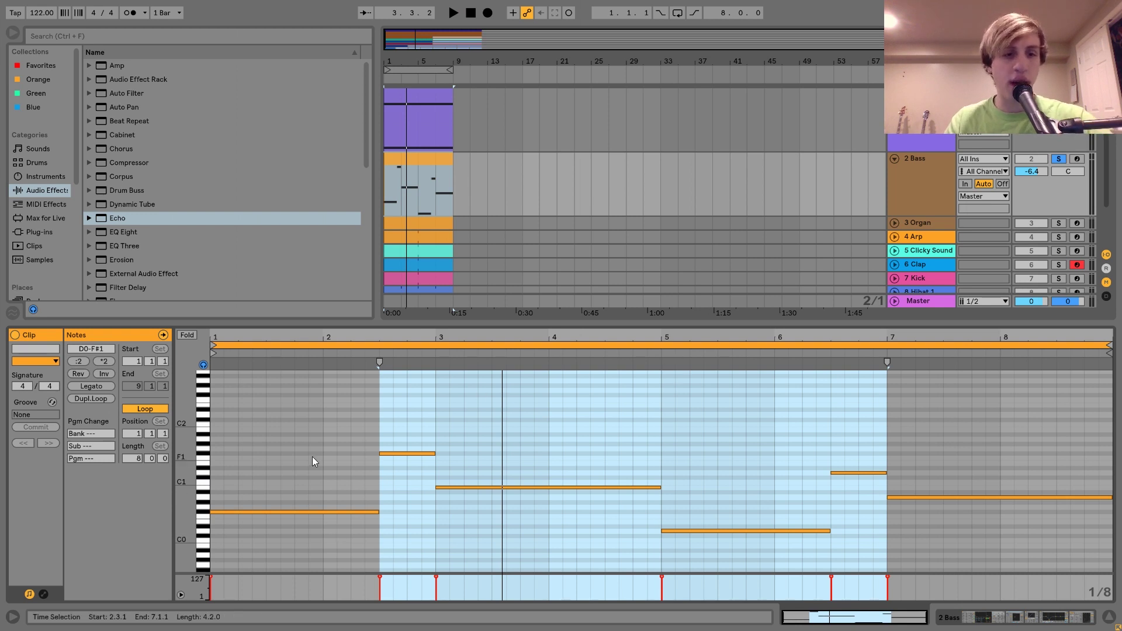
{"action": "left_click_drag", "start_coordinate": [312, 457], "coordinate": [325, 552]}
{"action": "left_click", "coordinate": [544, 487]}
{"action": "left_click", "coordinate": [721, 531]}
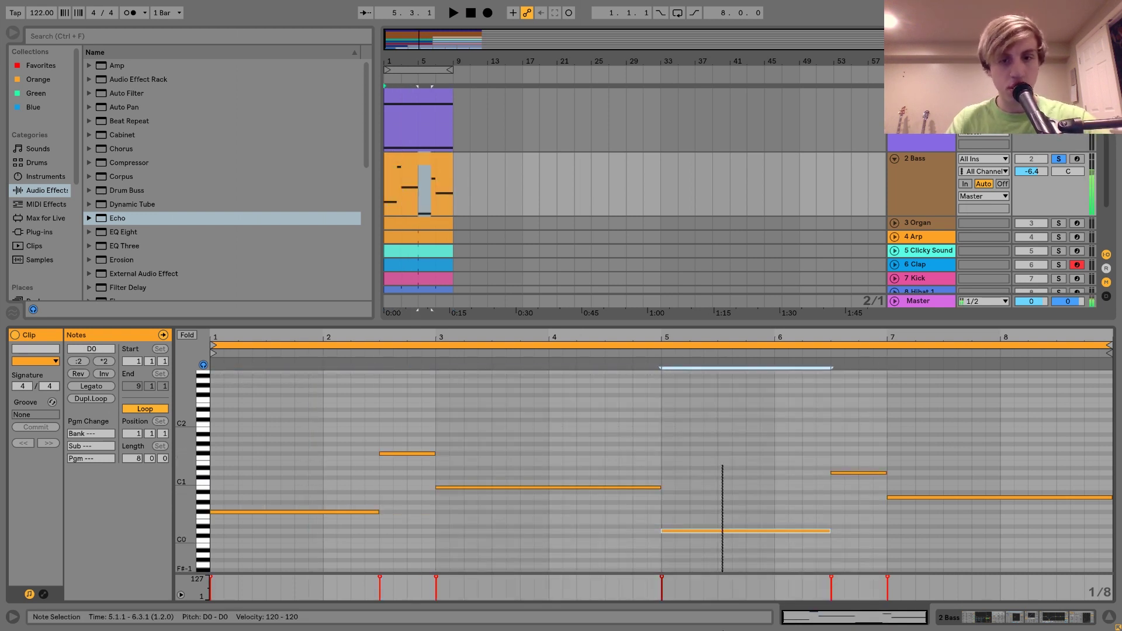
{"action": "left_click", "coordinate": [915, 497]}
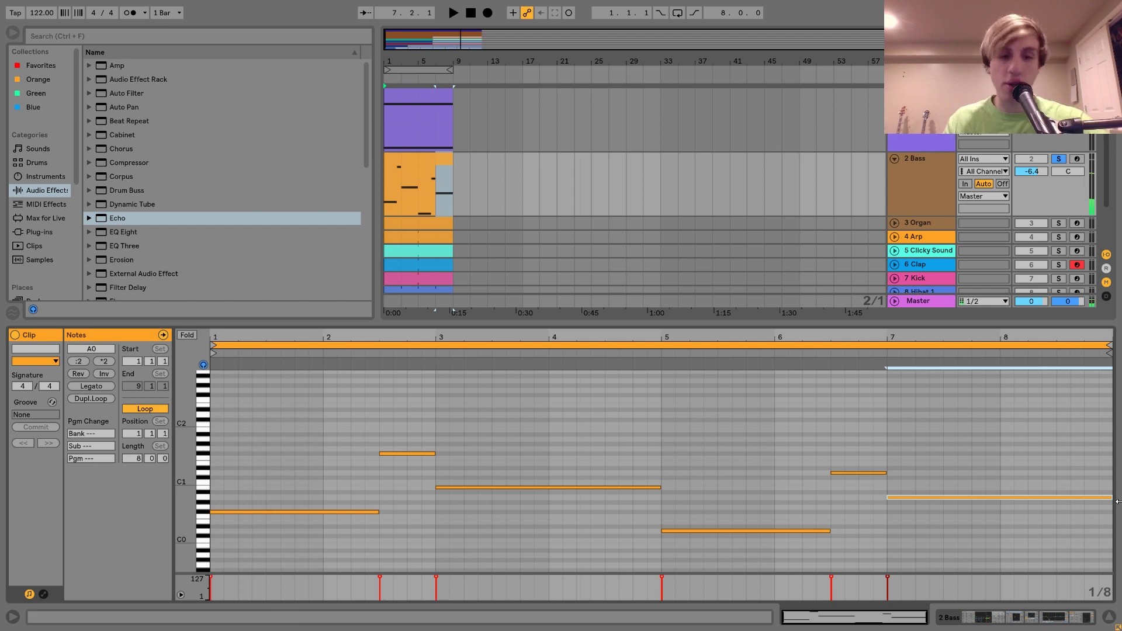
- Try the two short bass notes, F#1 and D1, one octave lower, and move them back up an octave
{"action": "scroll", "coordinate": [384, 507], "scroll_direction": "up", "scroll_amount": 1}
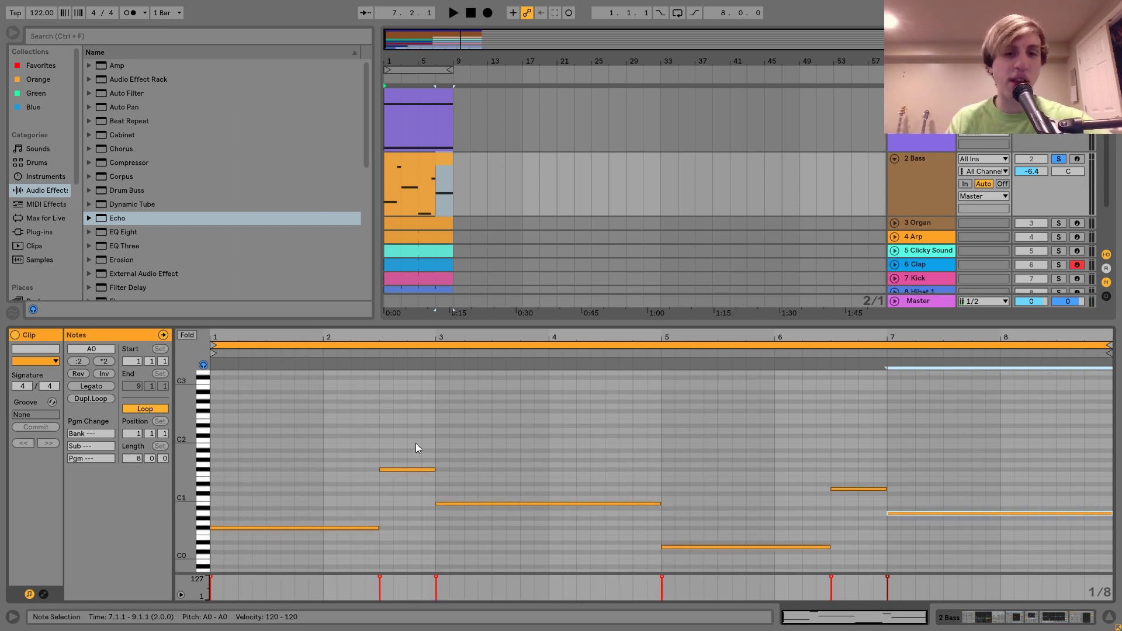
{"action": "left_click_drag", "start_coordinate": [429, 431], "coordinate": [841, 490]}
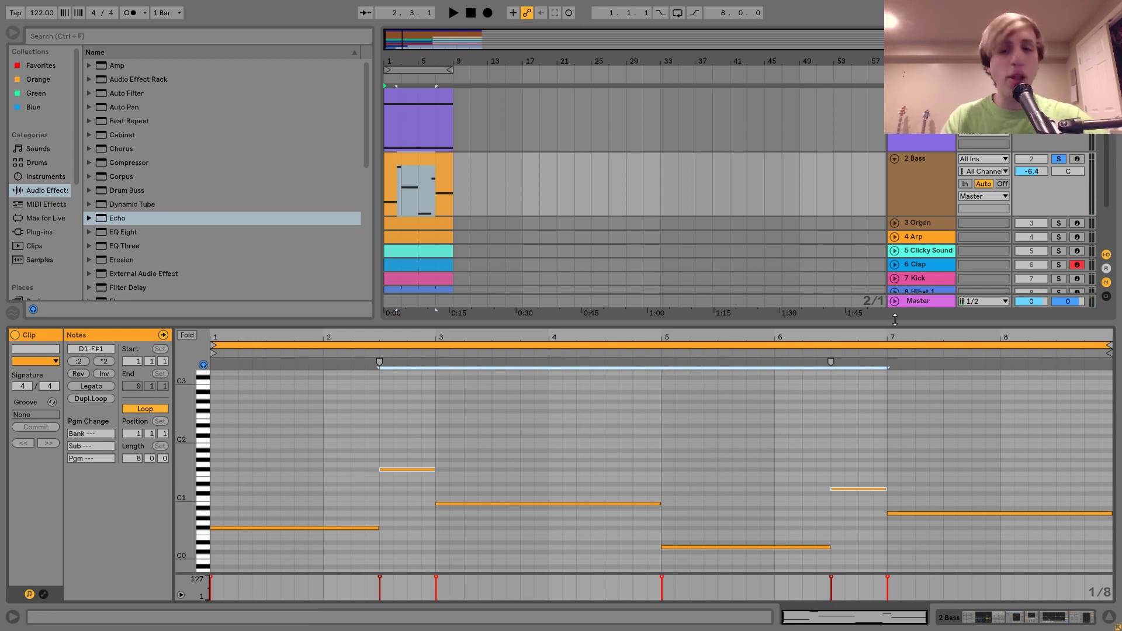
{"action": "key", "text": "shift+Down"}
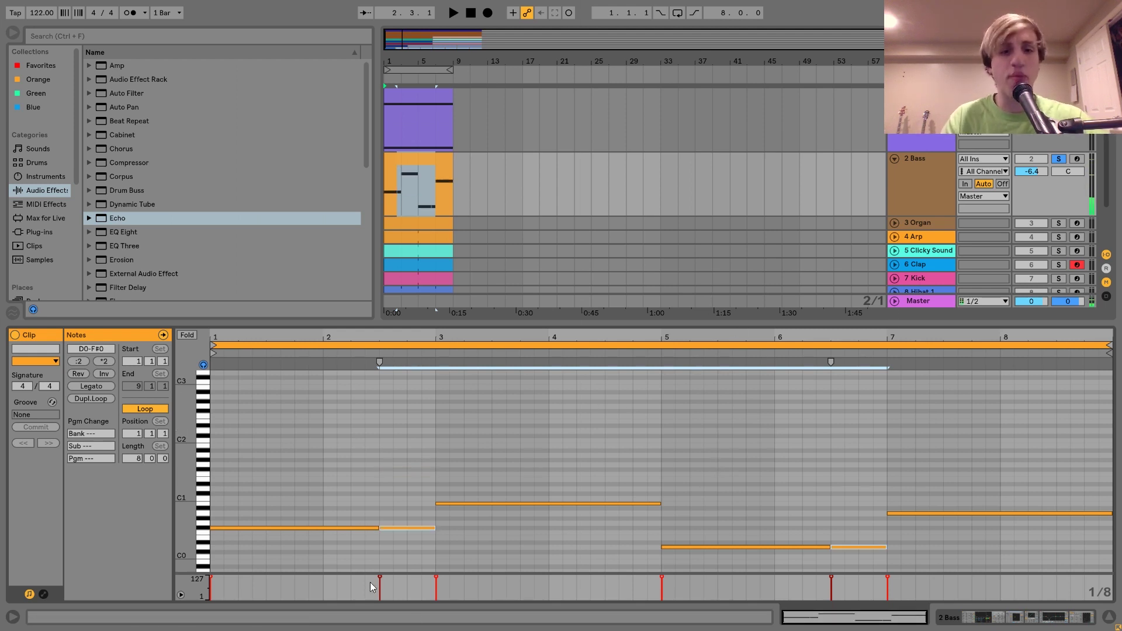
{"action": "key", "text": "shift+Up"}
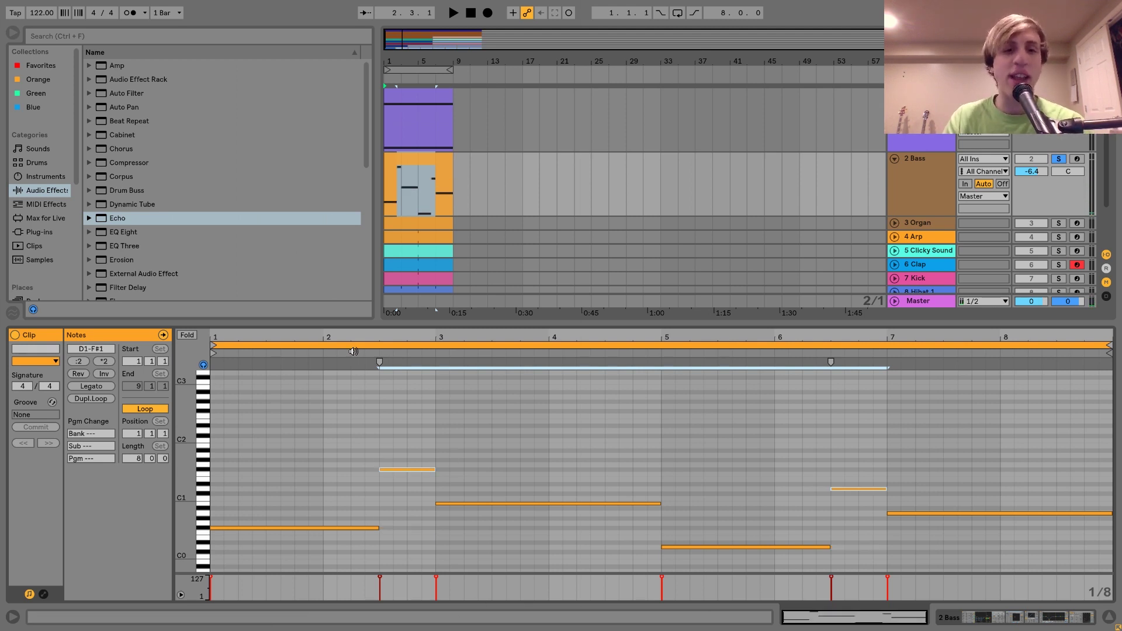
- Solo the Organ track together with the Bass and play both through the bar 2 to 3 passage
{"action": "key", "text": "space"}
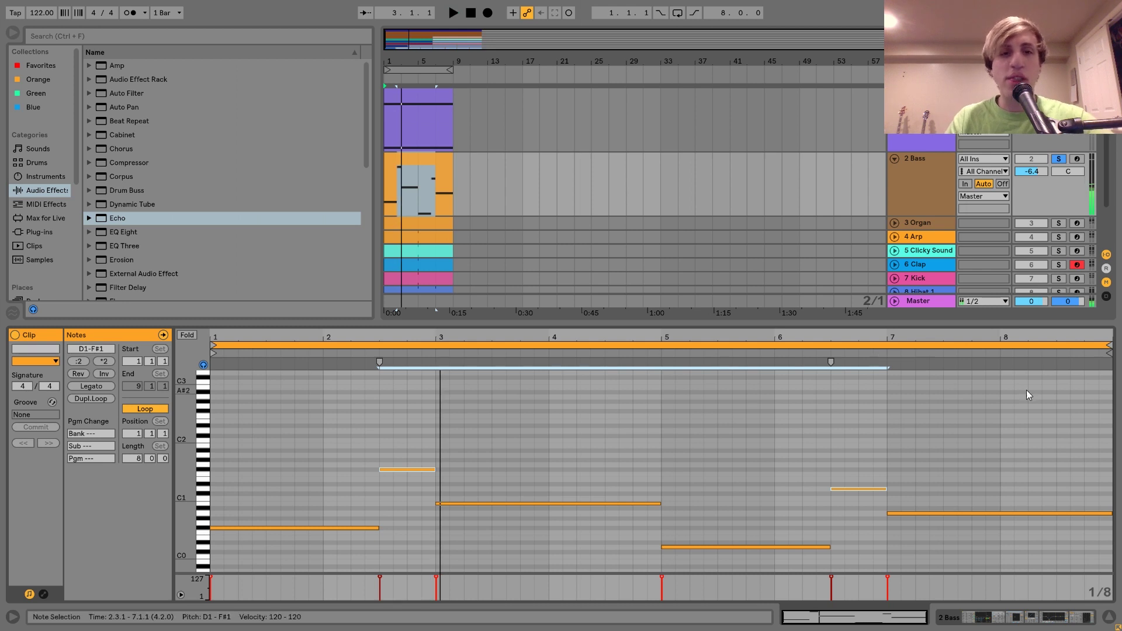
{"action": "left_click", "coordinate": [1059, 224]}
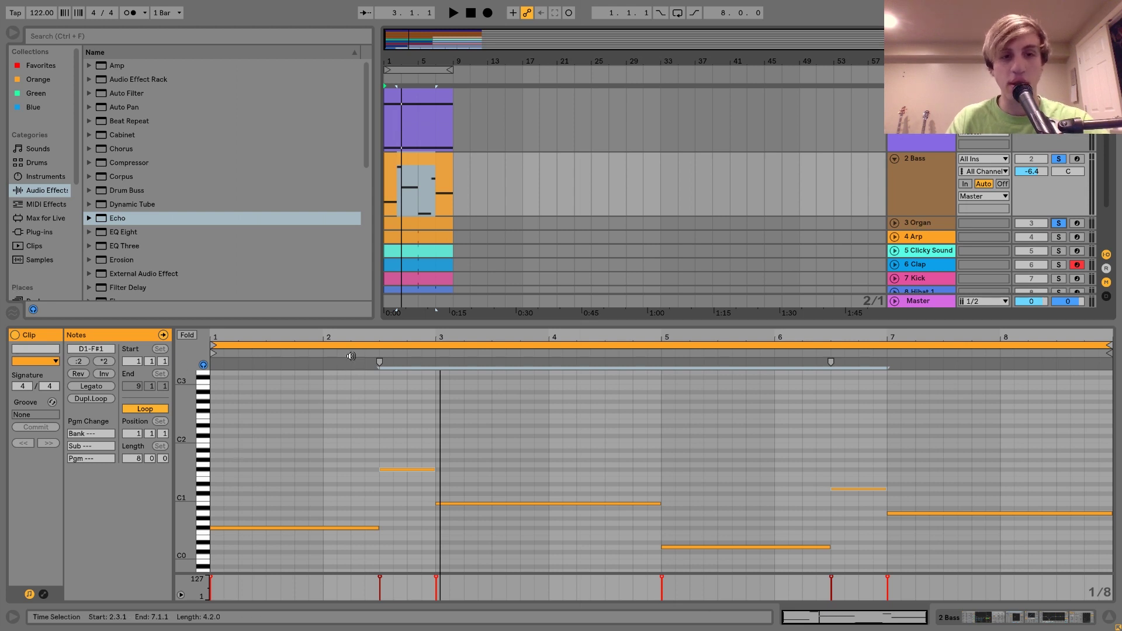
{"action": "left_click", "coordinate": [355, 362]}
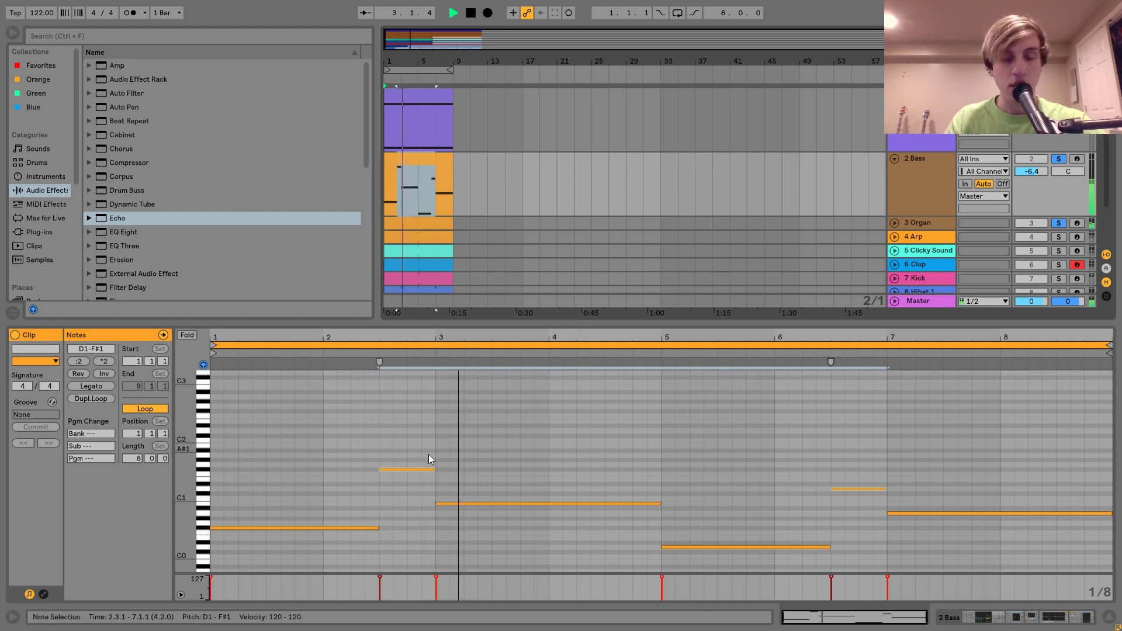
{"action": "key", "text": "space"}
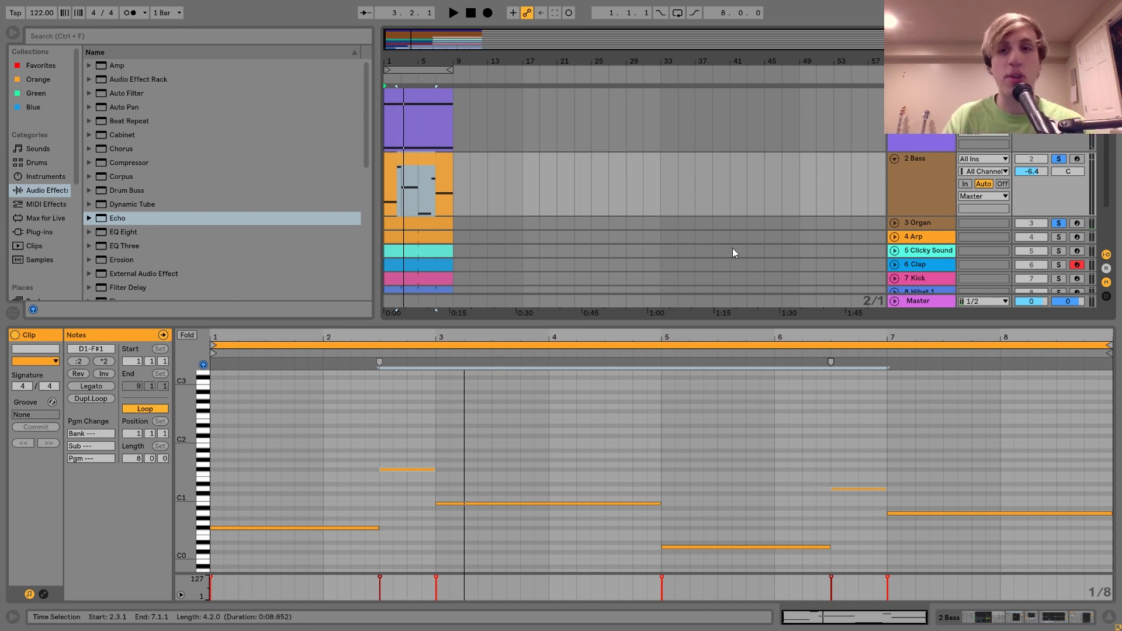
- Clear the solos, show the Bass track's devices and examine Operator's oscillator B, algorithm and LFO settings
{"action": "left_click", "coordinate": [938, 169]}
{"action": "left_click", "coordinate": [945, 187]}
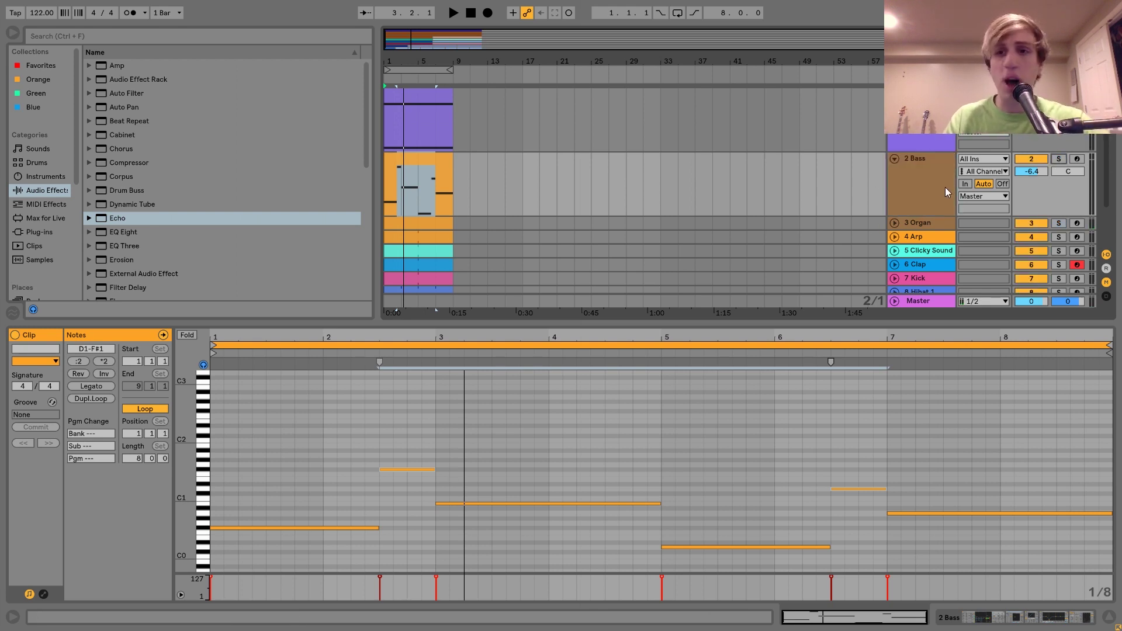
{"action": "scroll", "coordinate": [426, 520], "scroll_direction": "up", "scroll_amount": 3}
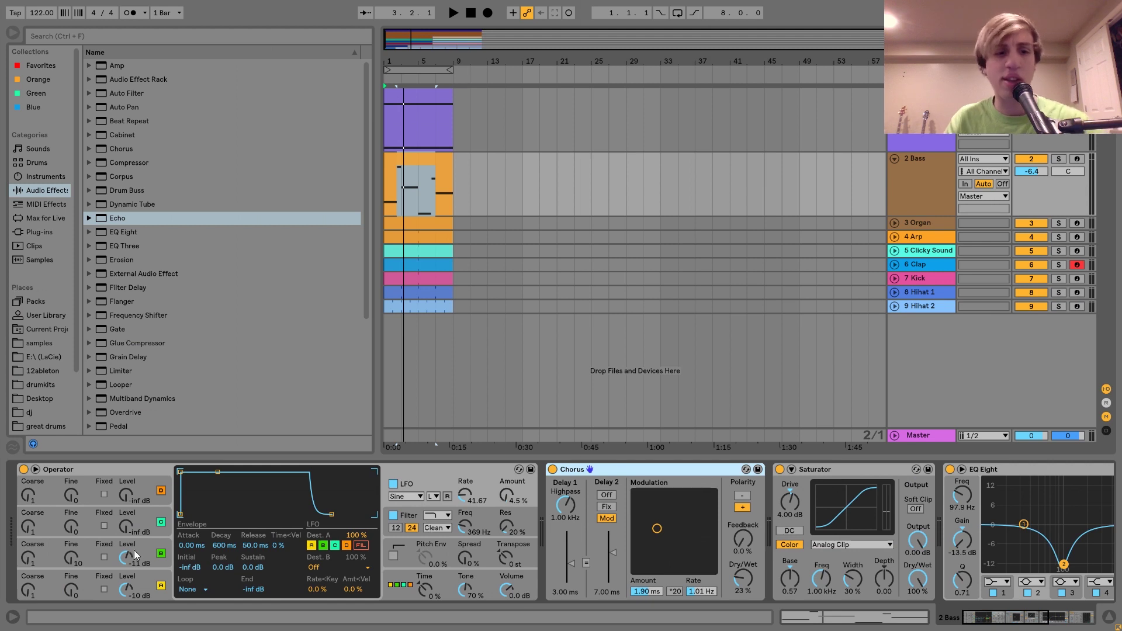
{"action": "left_click", "coordinate": [182, 527]}
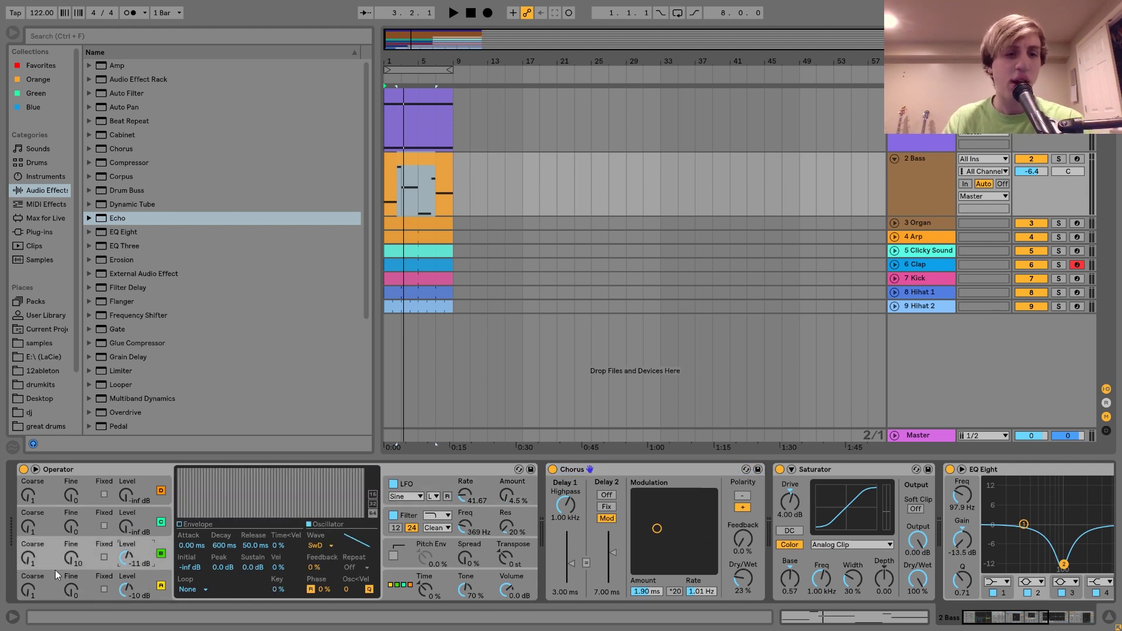
{"action": "left_click", "coordinate": [397, 579]}
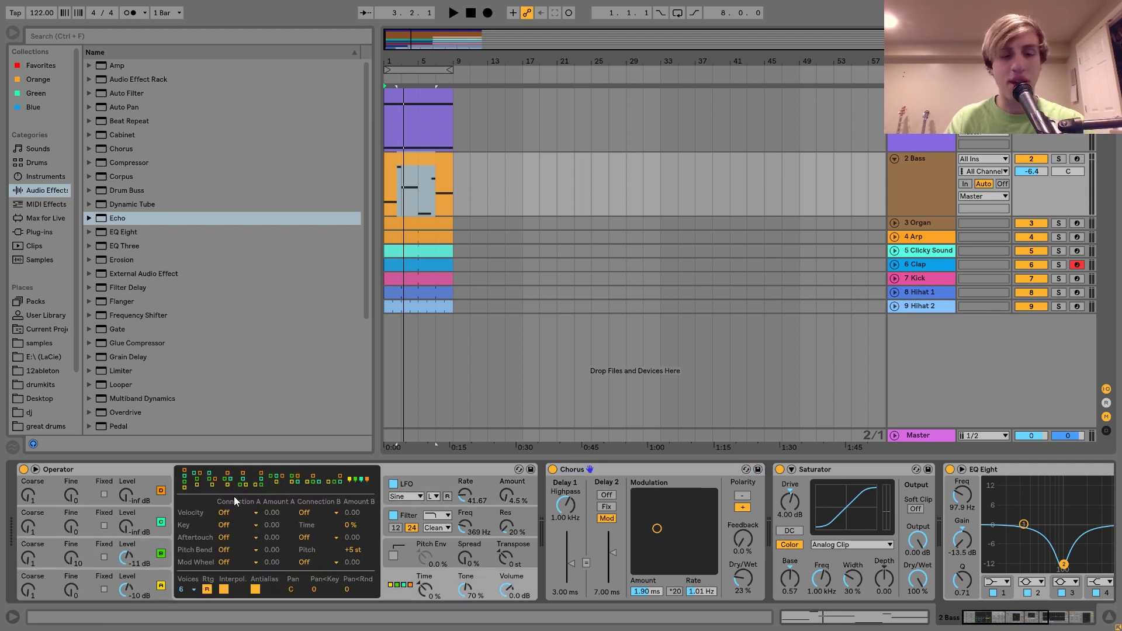
{"action": "left_click", "coordinate": [406, 511]}
{"action": "left_click", "coordinate": [419, 490]}
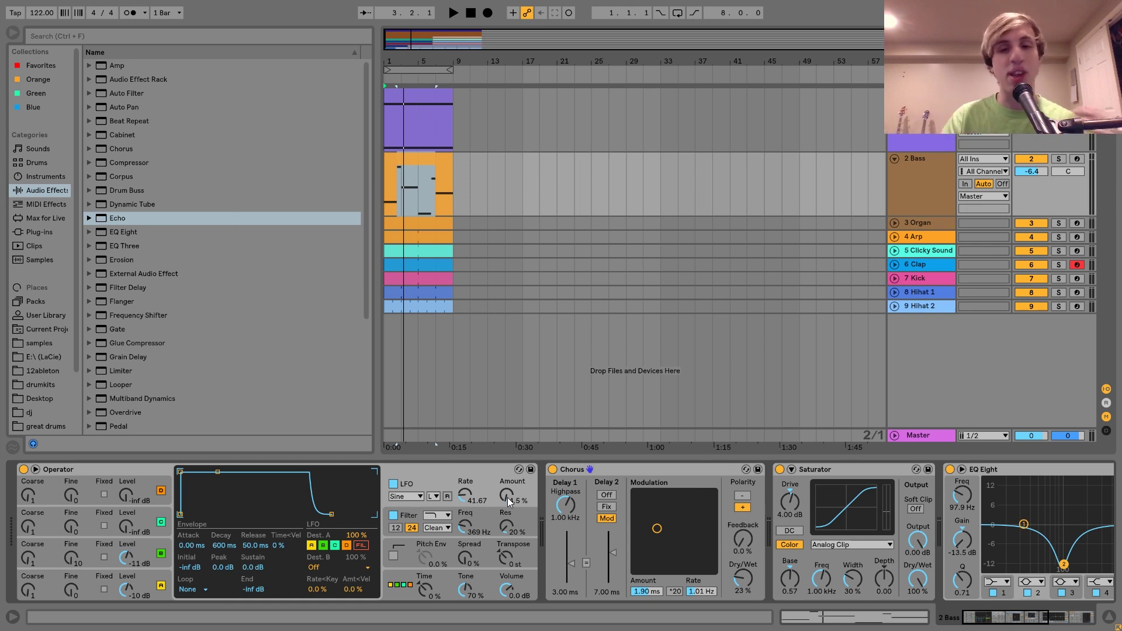
- Play the soloed Bass track with its Chorus switched off and back on to compare the sound
{"action": "scroll", "coordinate": [508, 500], "scroll_direction": "right", "scroll_amount": 5}
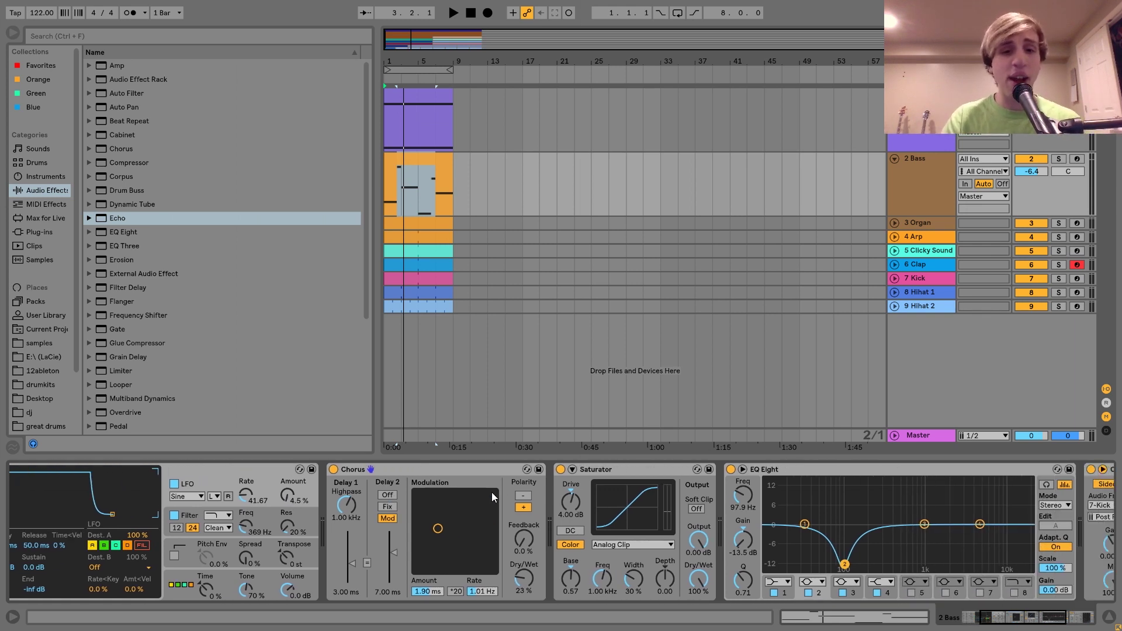
{"action": "left_click", "coordinate": [447, 468]}
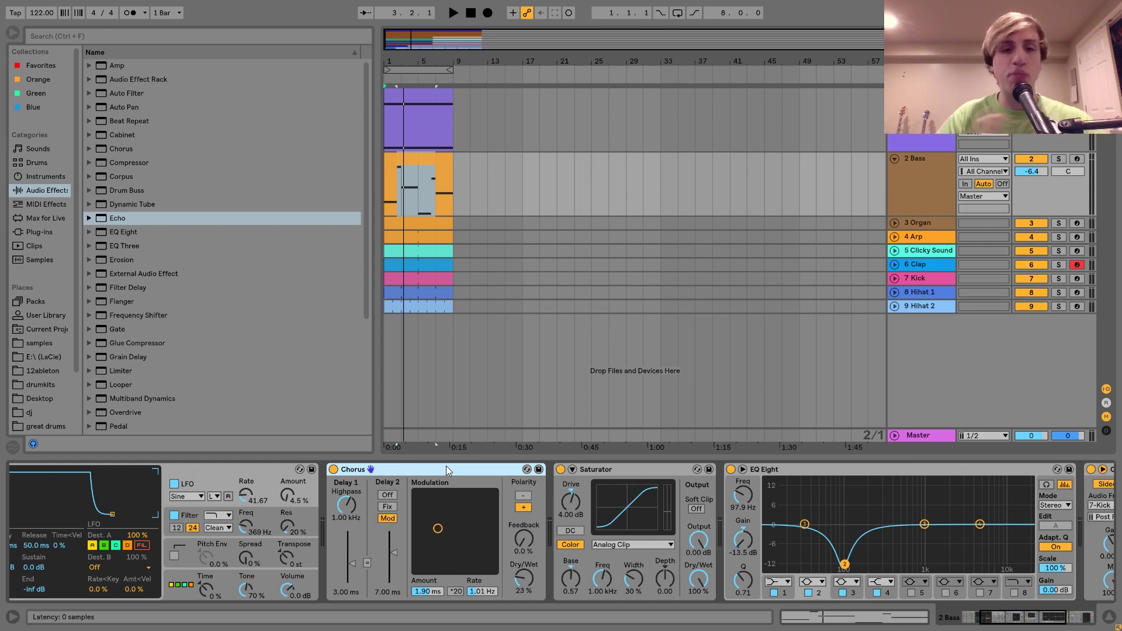
{"action": "key", "text": "space"}
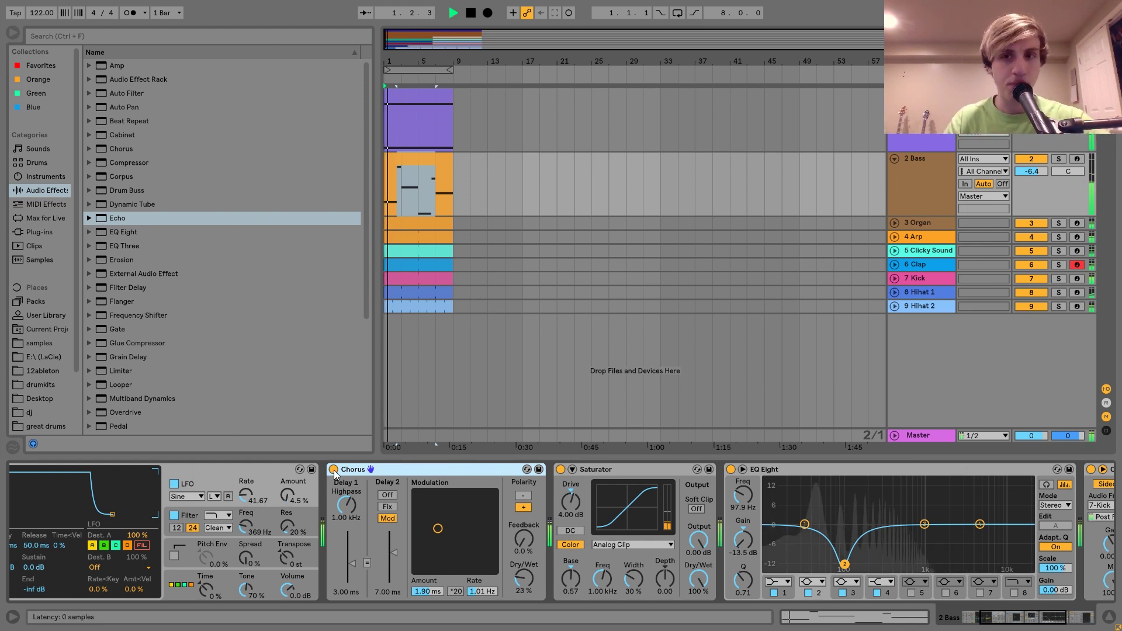
{"action": "left_click", "coordinate": [334, 469]}
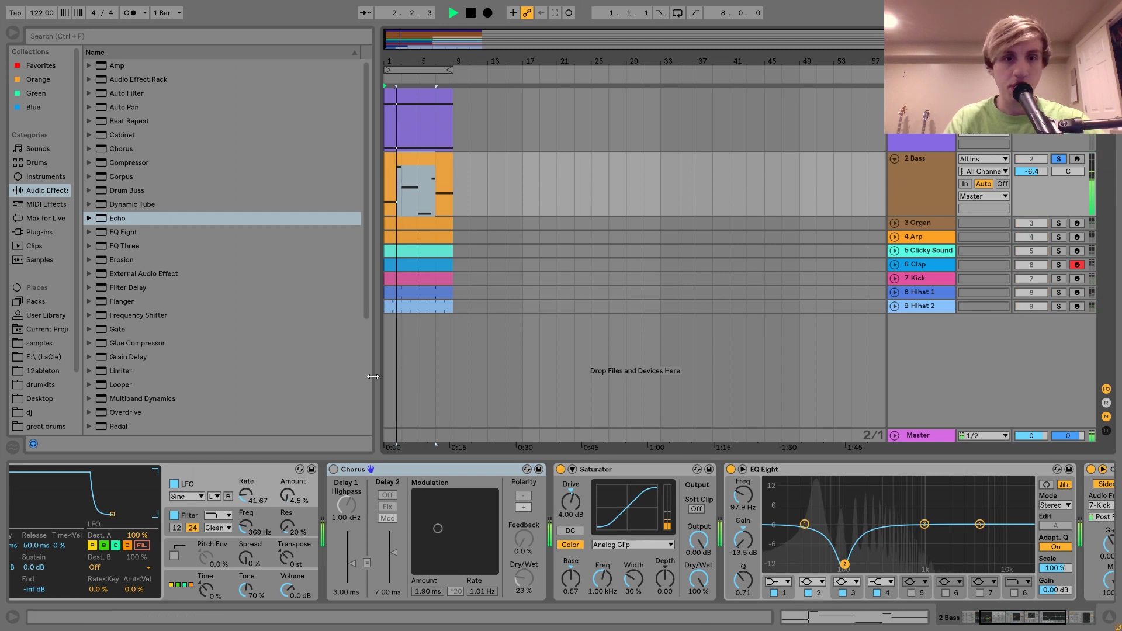
{"action": "left_click", "coordinate": [334, 469]}
{"action": "key", "text": "space"}
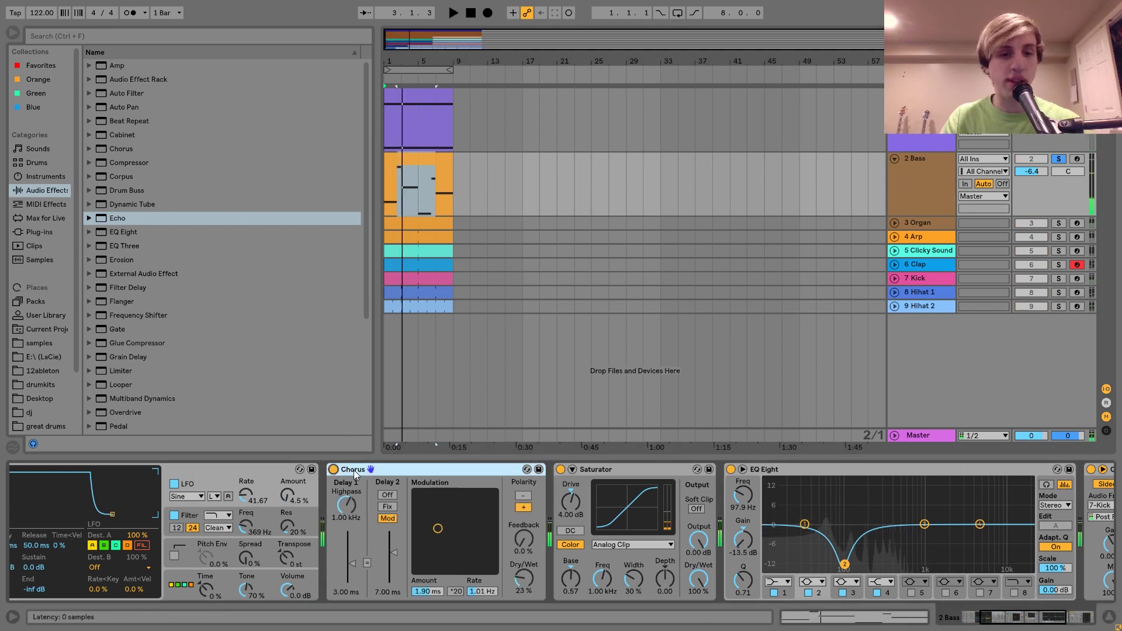
- Examine the Bass track's Saturator settings and select its EQ Eight
{"action": "scroll", "coordinate": [353, 470], "scroll_direction": "down", "scroll_amount": 2}
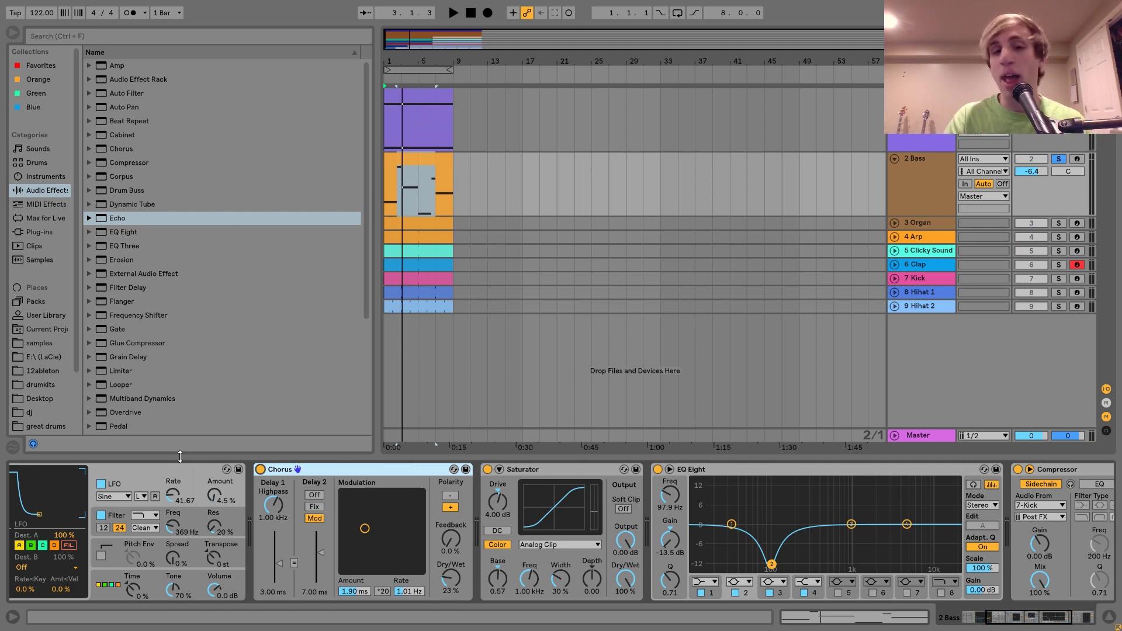
{"action": "scroll", "coordinate": [353, 479], "scroll_direction": "down", "scroll_amount": 6}
{"action": "scroll", "coordinate": [311, 494], "scroll_direction": "left", "scroll_amount": 5}
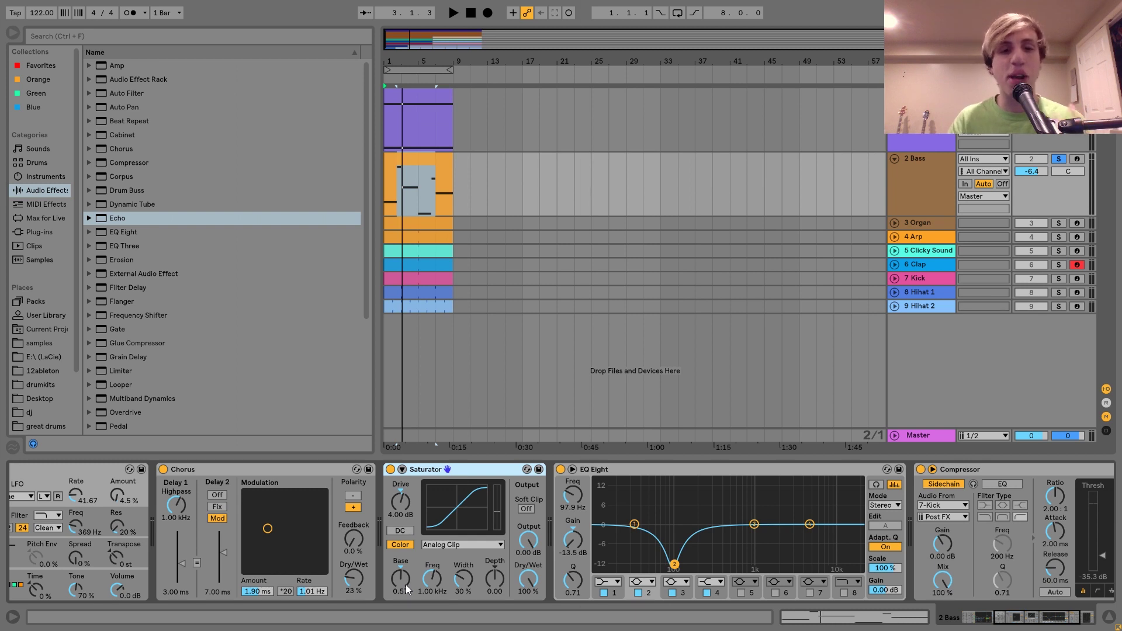
{"action": "scroll", "coordinate": [405, 584], "scroll_direction": "right", "scroll_amount": 3}
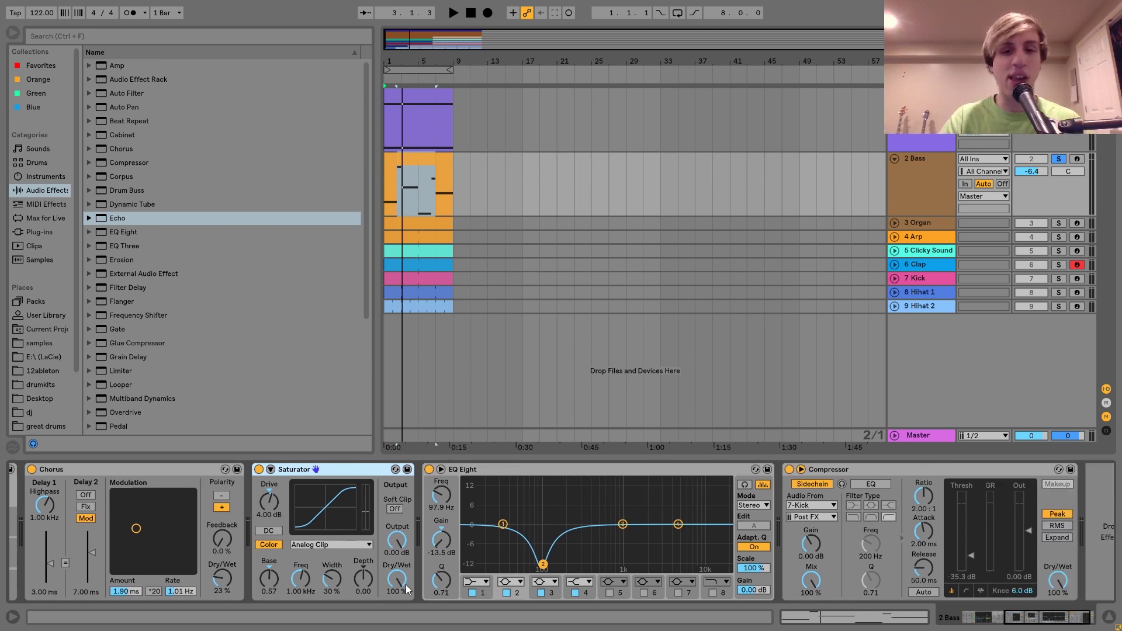
{"action": "left_click", "coordinate": [467, 471]}
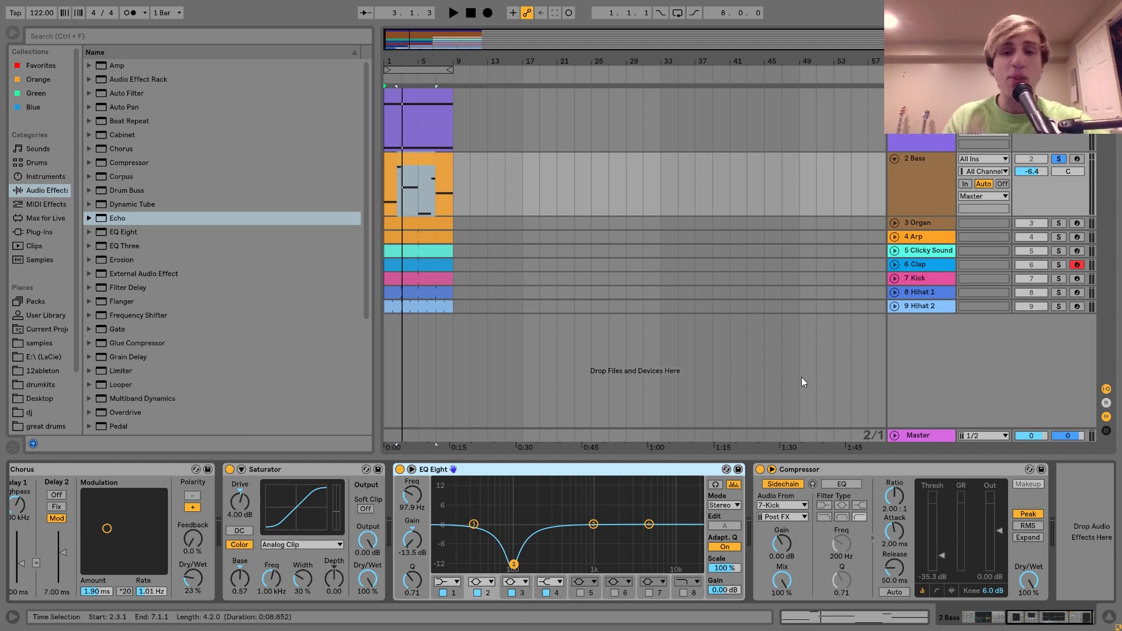
- Show the Kick track's sampler, solo the Kick along with the Bass and play them together
{"action": "left_click", "coordinate": [922, 283]}
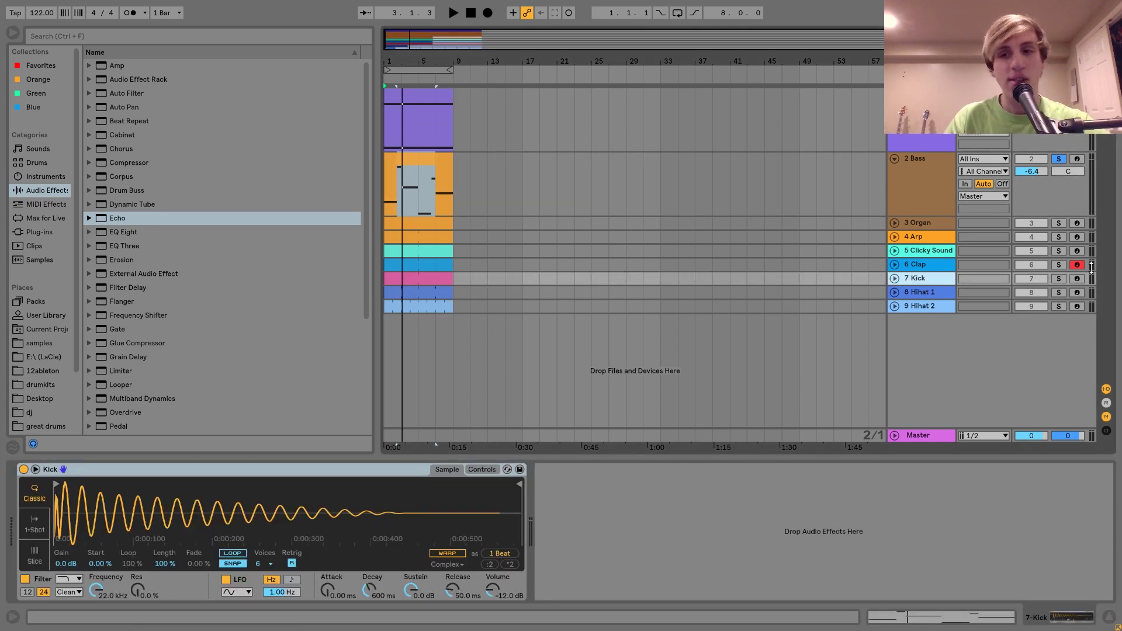
{"action": "left_click", "coordinate": [1058, 279]}
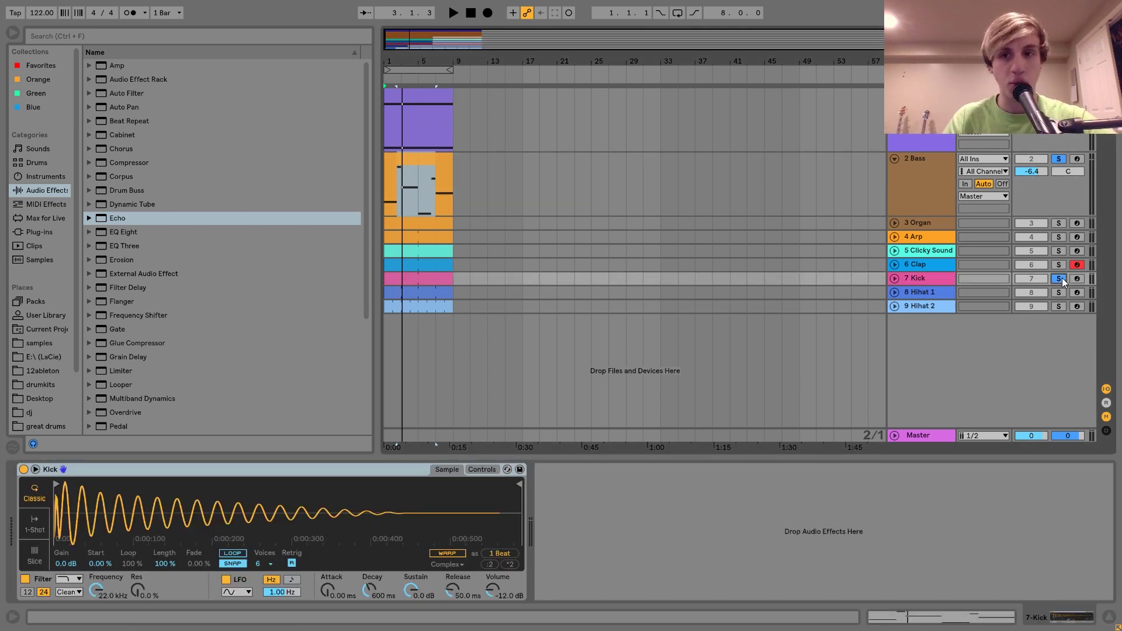
{"action": "key", "text": "space"}
- Play the Bass and Kick with the Bass's EQ Eight bypassed, and switch the EQ Eight back on
{"action": "left_click", "coordinate": [927, 161]}
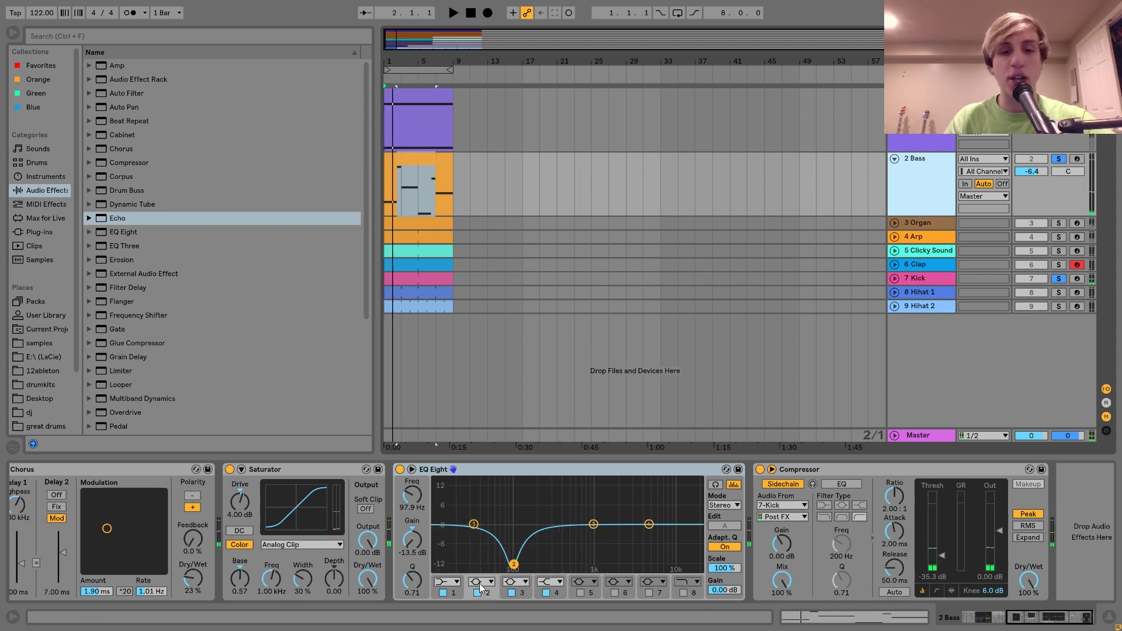
{"action": "left_click", "coordinate": [401, 471]}
{"action": "left_click", "coordinate": [400, 469]}
{"action": "key", "text": "space"}
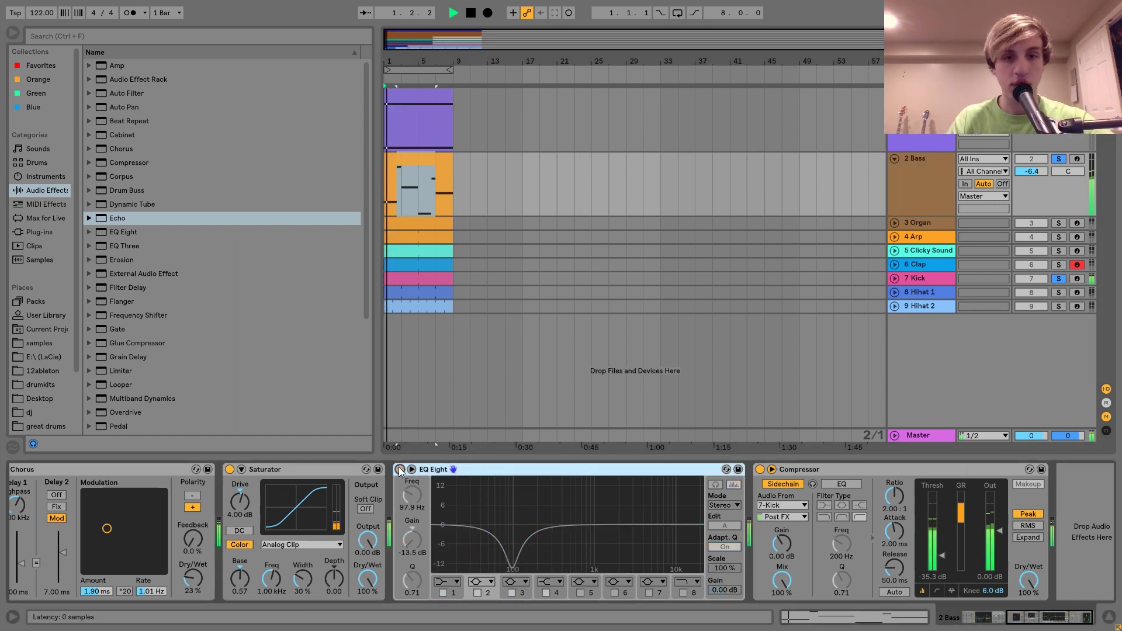
{"action": "key", "text": "space"}
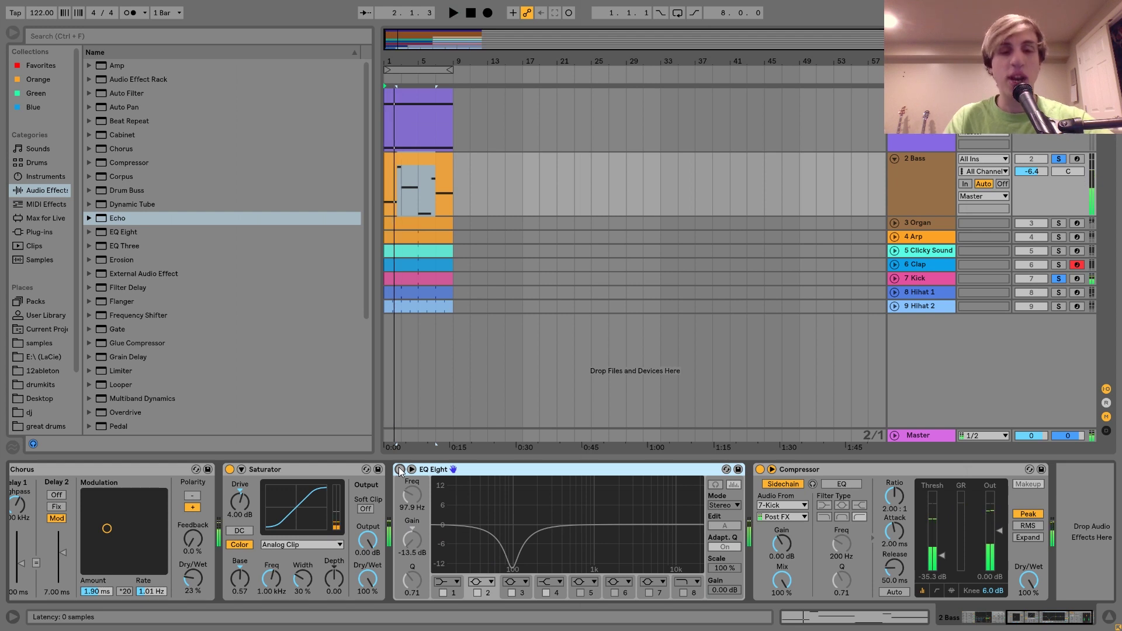
{"action": "left_click", "coordinate": [400, 469]}
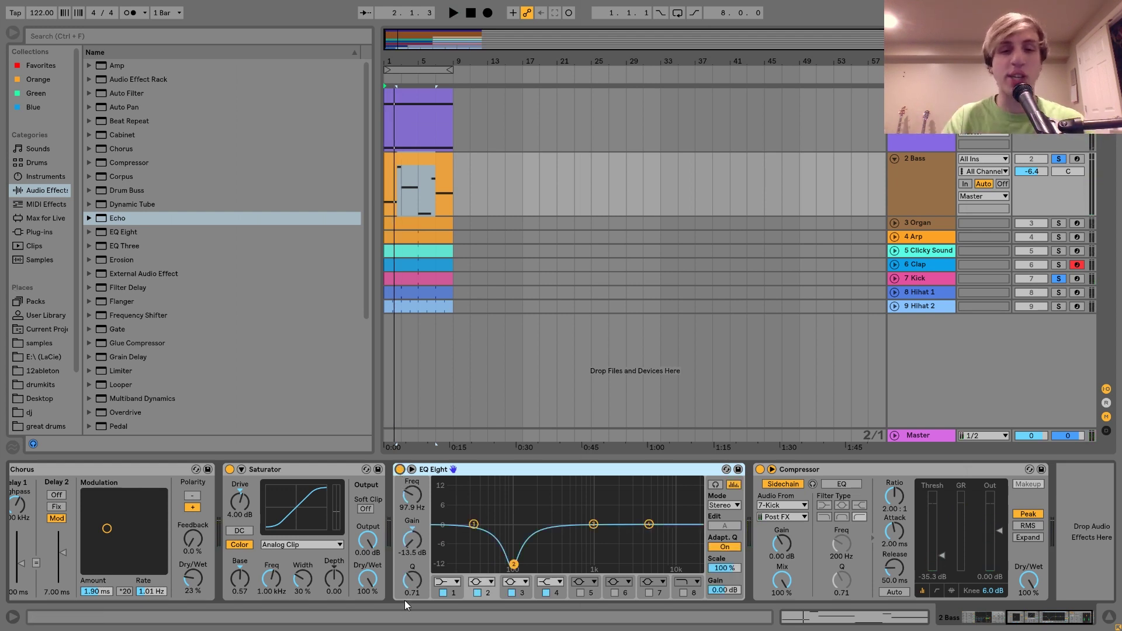
- Play the Bass and Kick with the EQ Eight active, and select the Bass's Compressor sidechained to 7-Kick
{"action": "key", "text": "space"}
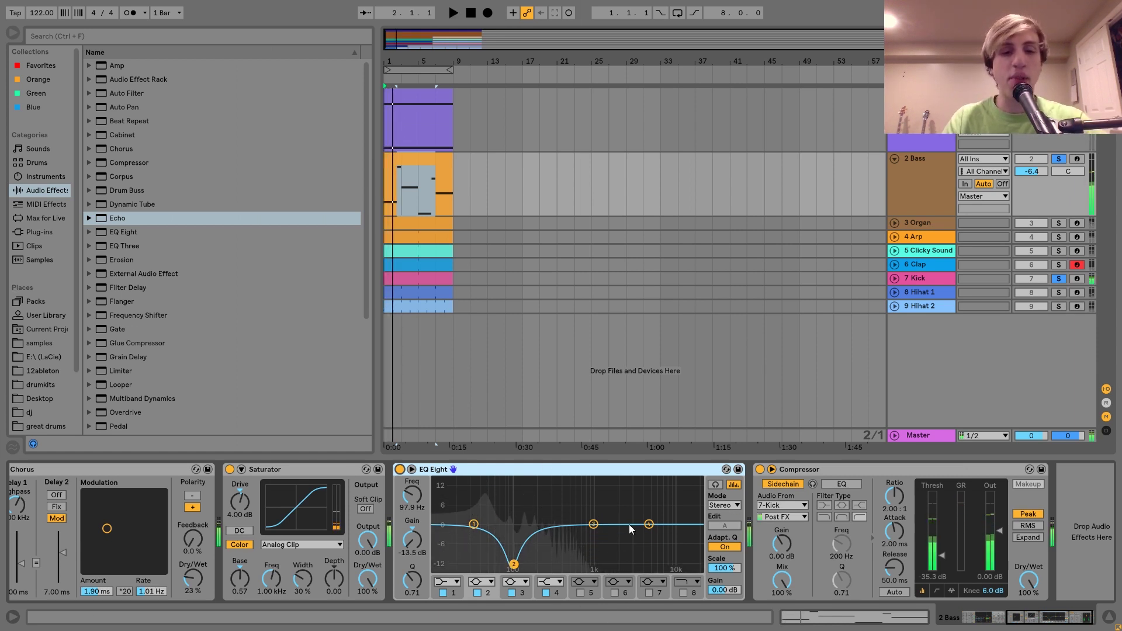
{"action": "key", "text": "space"}
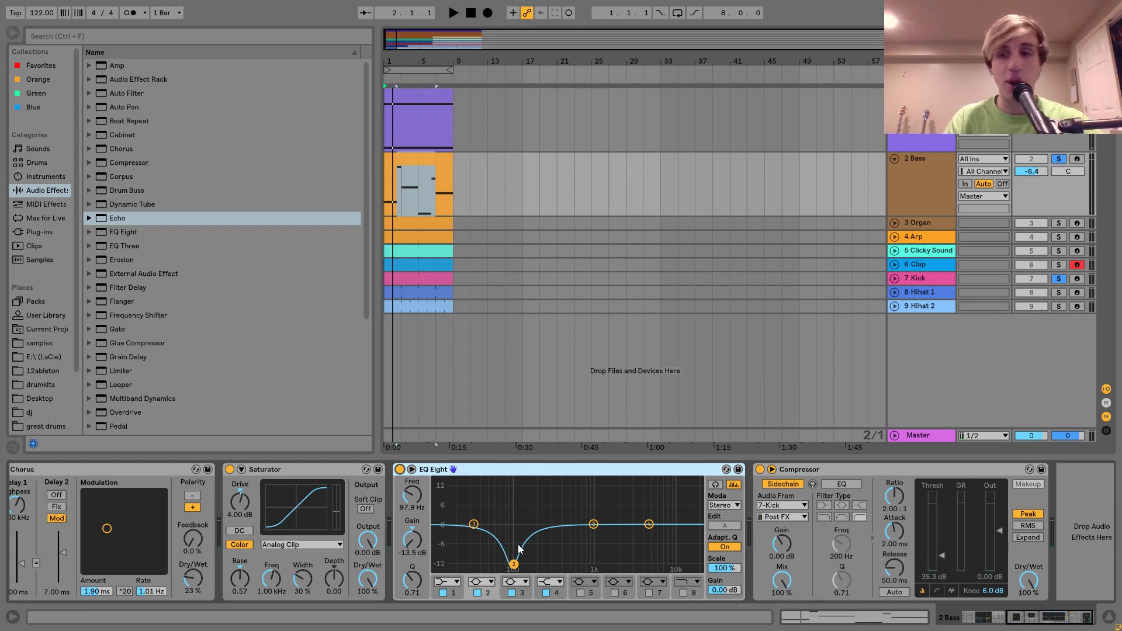
{"action": "scroll", "coordinate": [518, 549], "scroll_direction": "right", "scroll_amount": 1}
{"action": "left_click", "coordinate": [802, 471]}
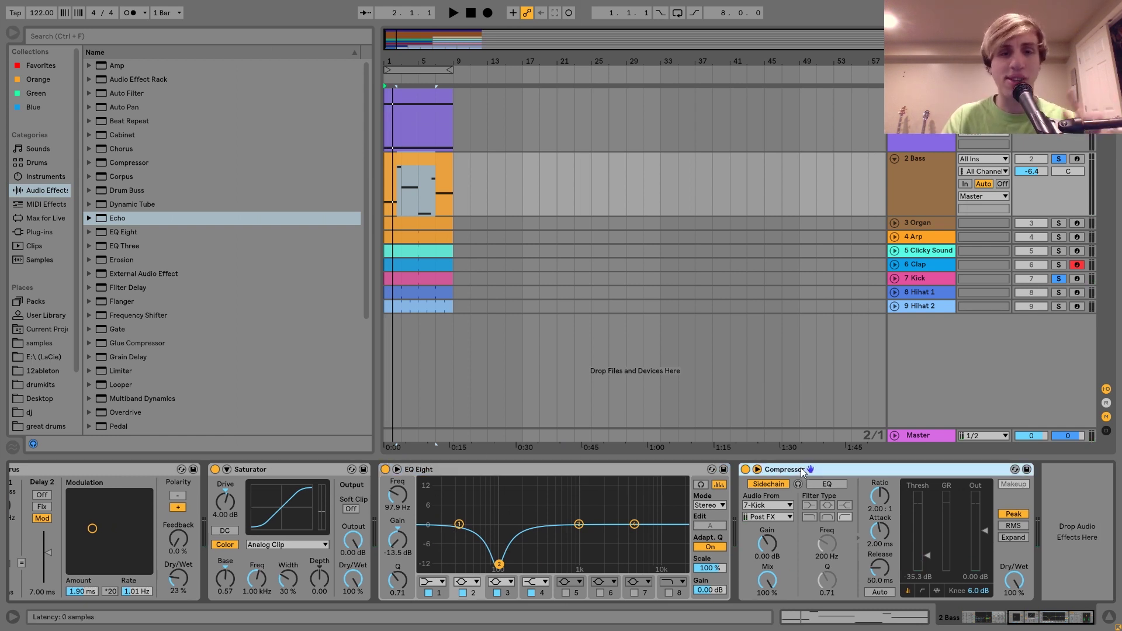
- Unfold the Organ track, solo it, play its clip and bring its Analog synth into view
{"action": "left_click", "coordinate": [894, 222]}
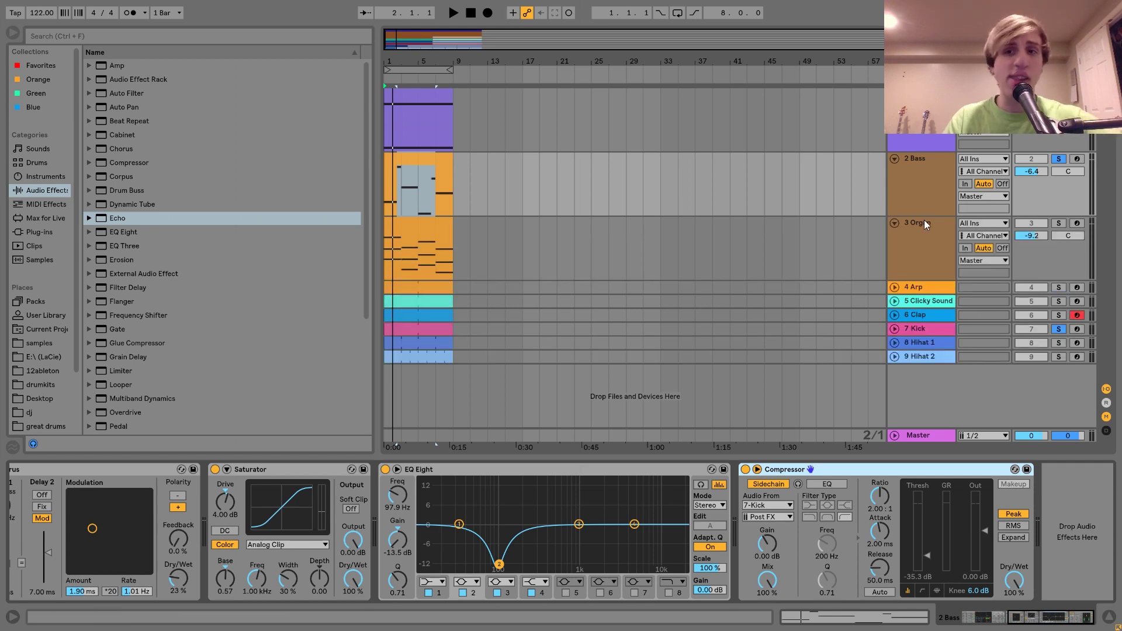
{"action": "left_click", "coordinate": [924, 220]}
{"action": "left_click", "coordinate": [1058, 223]}
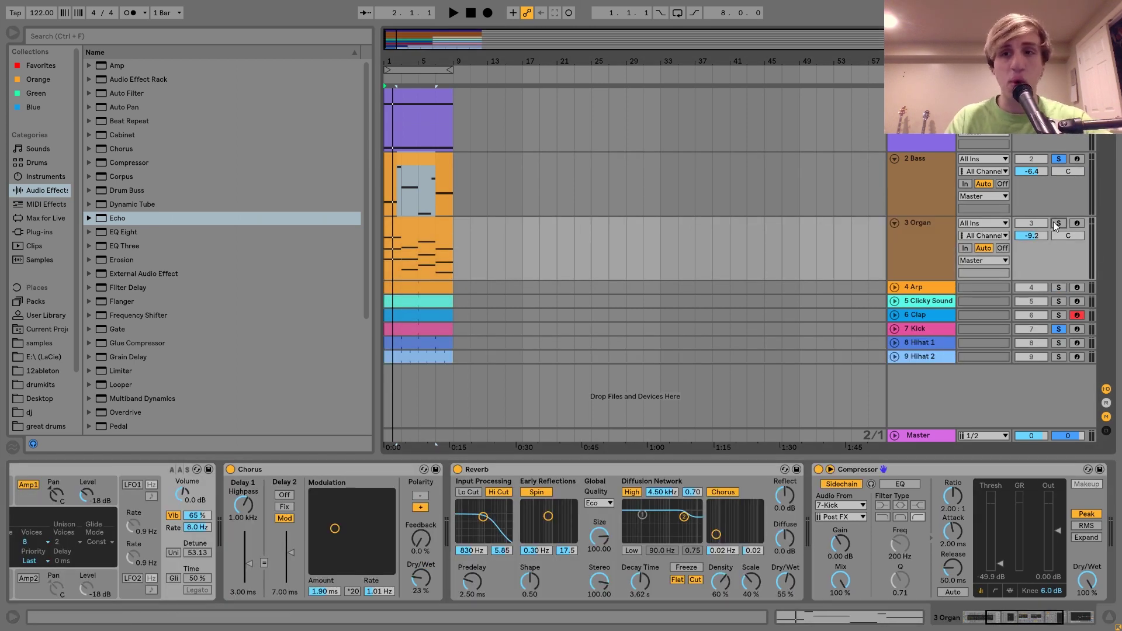
{"action": "left_click", "coordinate": [410, 229]}
{"action": "key", "text": "space"}
{"action": "scroll", "coordinate": [416, 501], "scroll_direction": "left", "scroll_amount": 10}
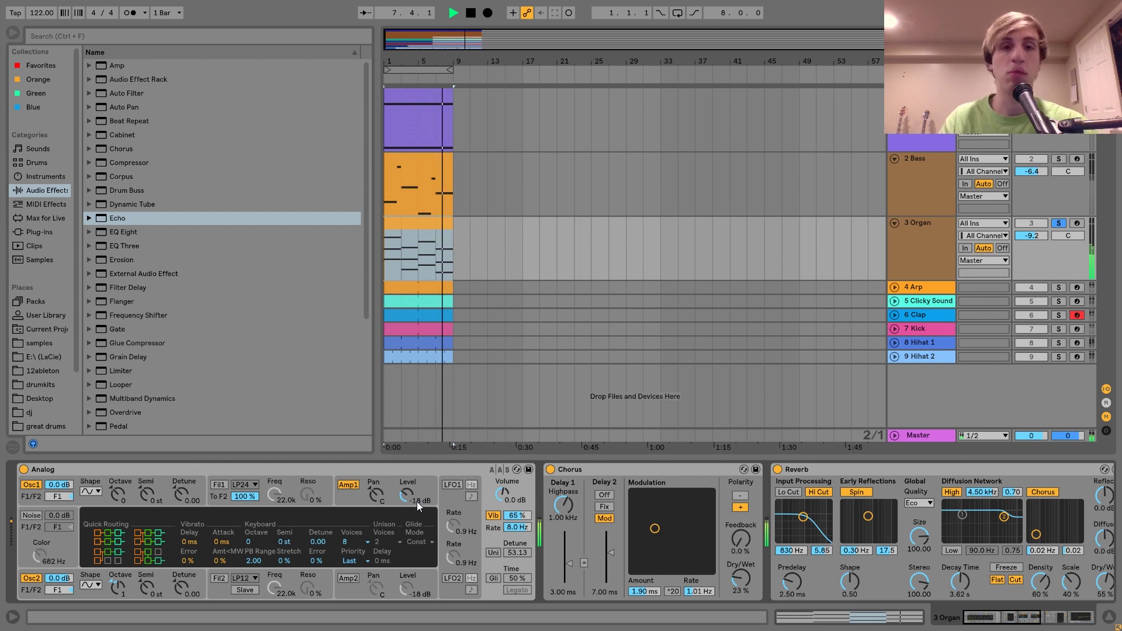
{"action": "key", "text": "space"}
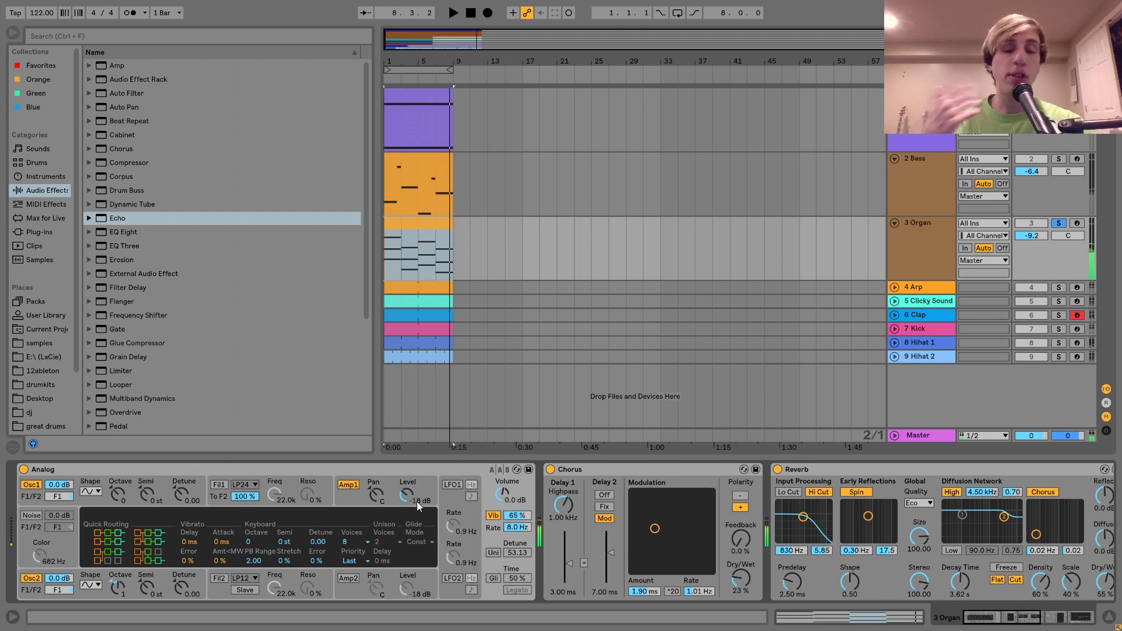
- Open the Organ clip in the note editor and audition its chords, including the B1–D3 chord at bar 3
{"action": "double_click", "coordinate": [420, 237]}
{"action": "scroll", "coordinate": [374, 538], "scroll_direction": "up", "scroll_amount": 1}
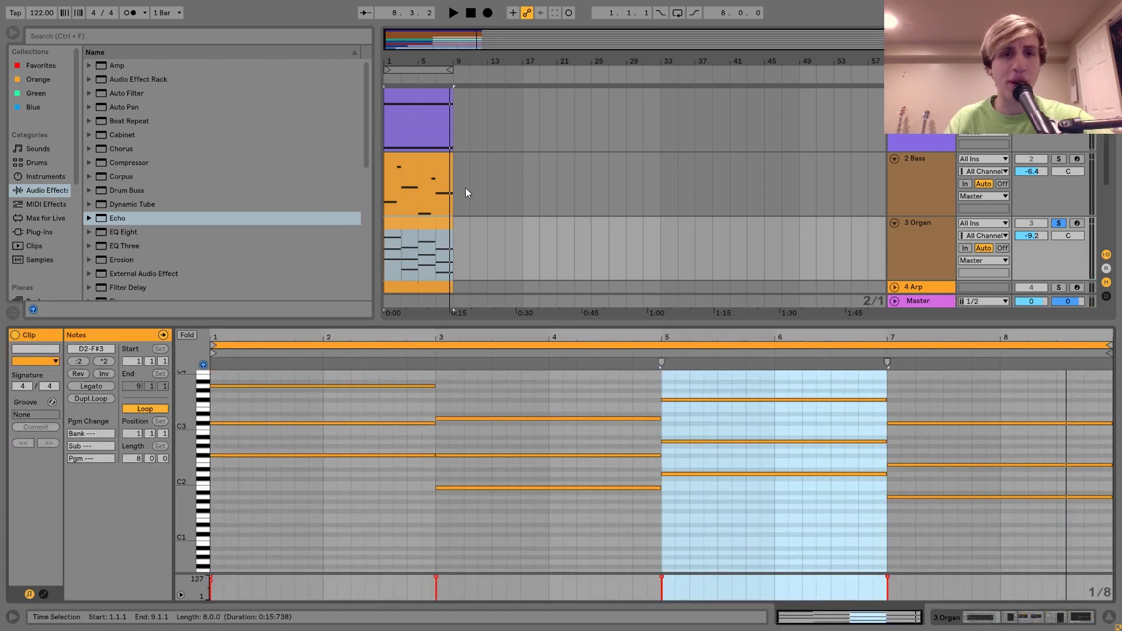
{"action": "left_click", "coordinate": [342, 525]}
{"action": "left_click", "coordinate": [533, 544]}
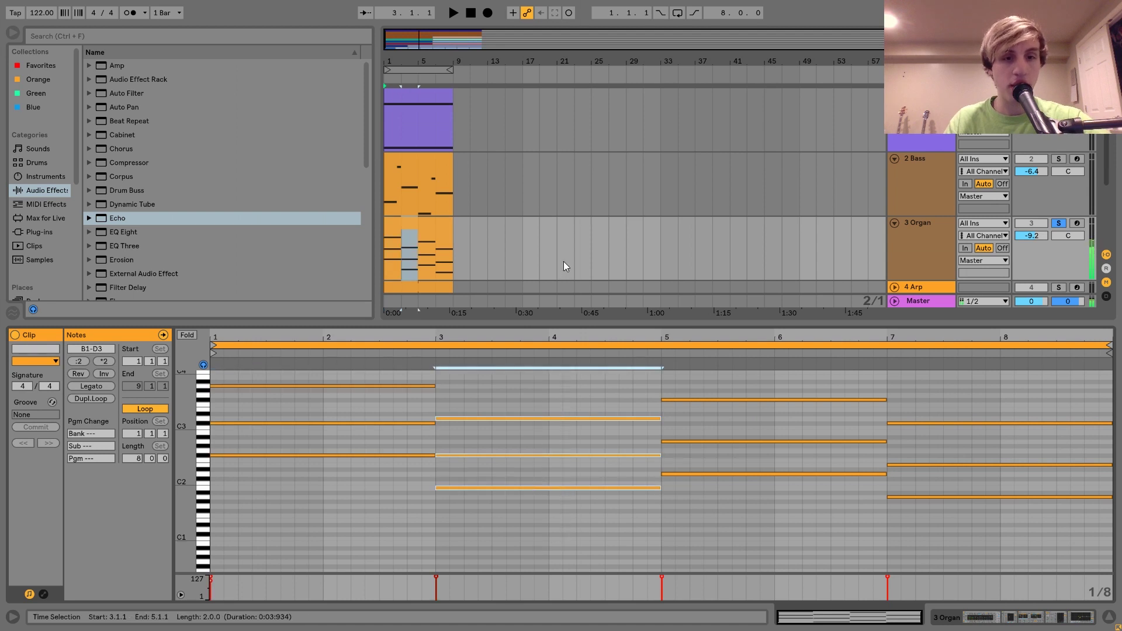
- Try the top note D3 of the Organ's bar 3 chord one octave lower, and move it back up
{"action": "left_click_drag", "start_coordinate": [519, 440], "coordinate": [527, 370]}
{"action": "key", "text": "shift+Down"}
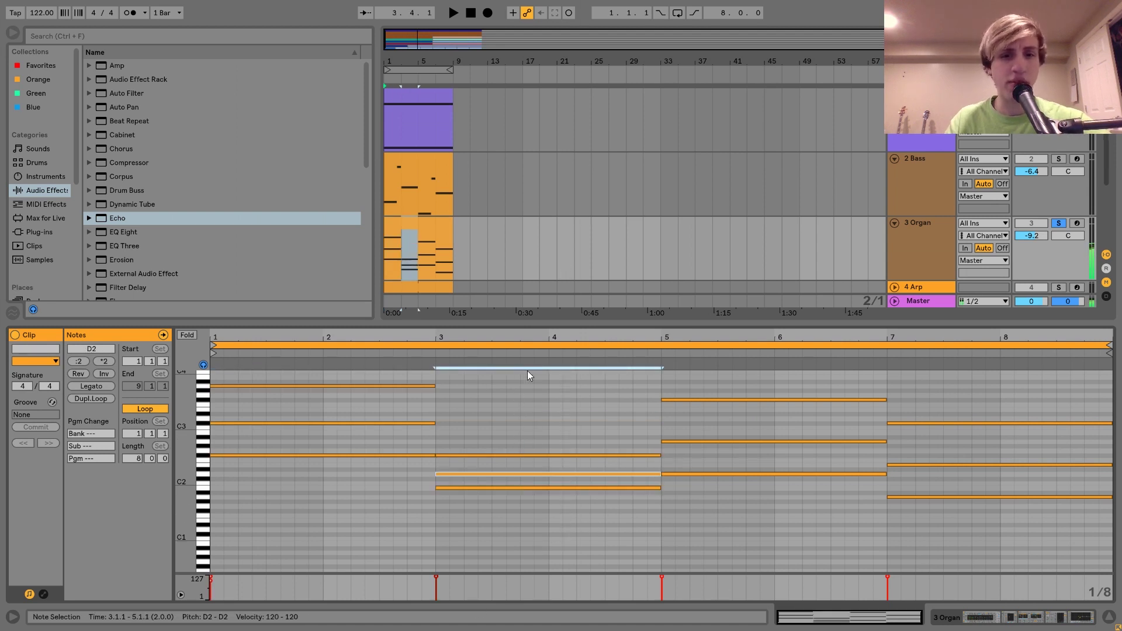
{"action": "key", "text": "shift+Up"}
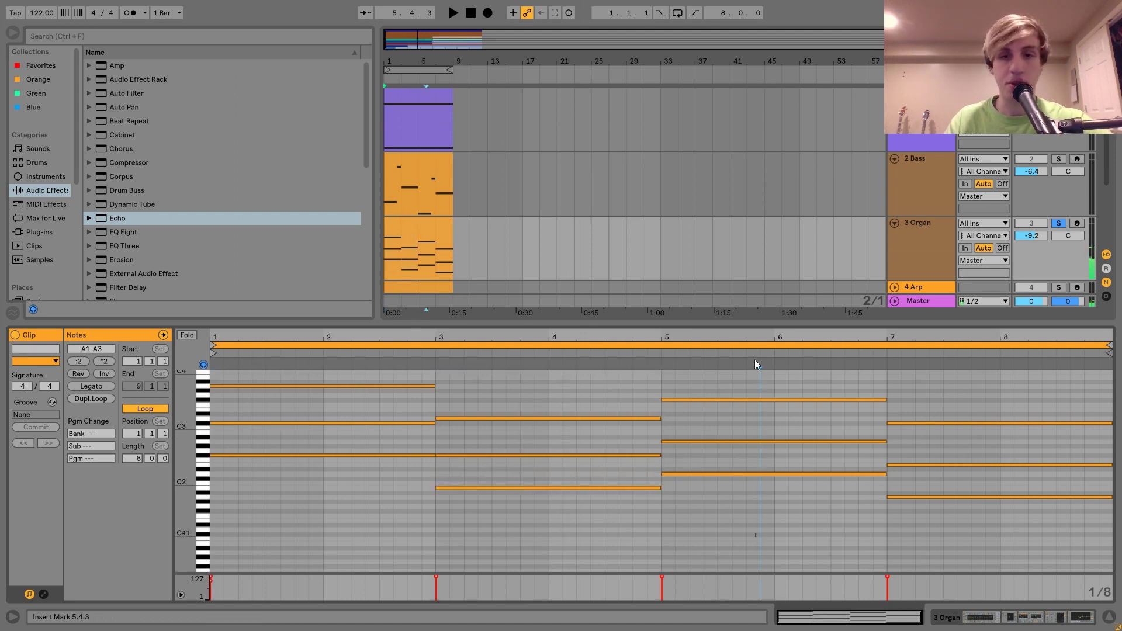
- Select the Organ's chords at bars 5 and 7, try all the chords' top notes one octave lower, and move them back up
{"action": "left_click_drag", "start_coordinate": [755, 359], "coordinate": [707, 579]}
{"action": "left_click_drag", "start_coordinate": [1024, 530], "coordinate": [964, 374]}
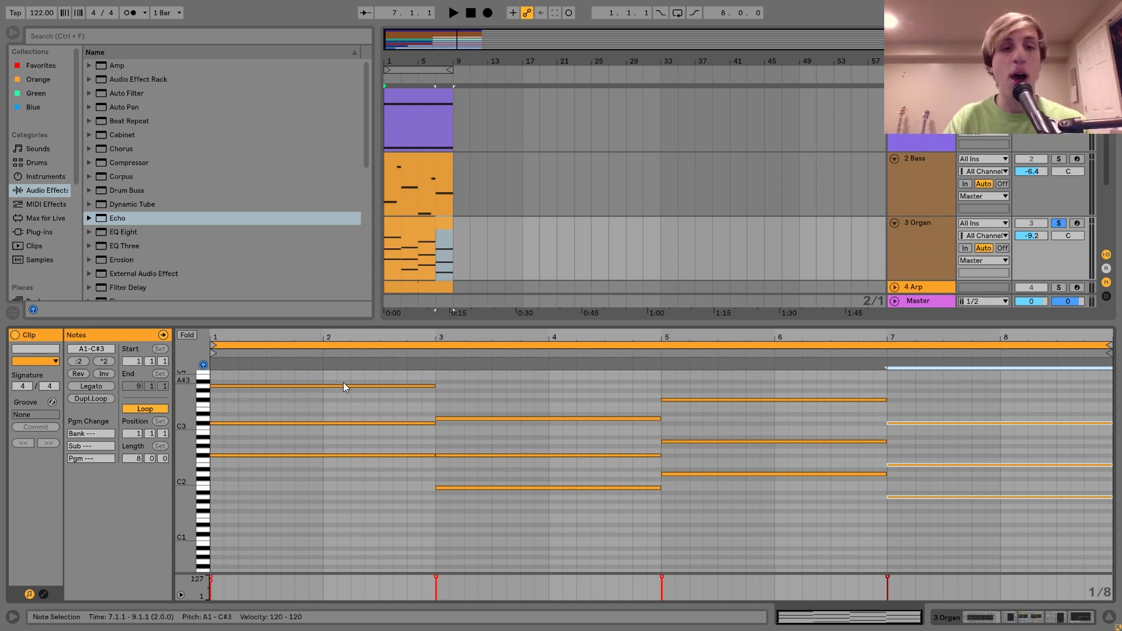
{"action": "left_click_drag", "start_coordinate": [376, 374], "coordinate": [509, 419]}
{"action": "left_click_drag", "start_coordinate": [893, 425], "coordinate": [839, 385]}
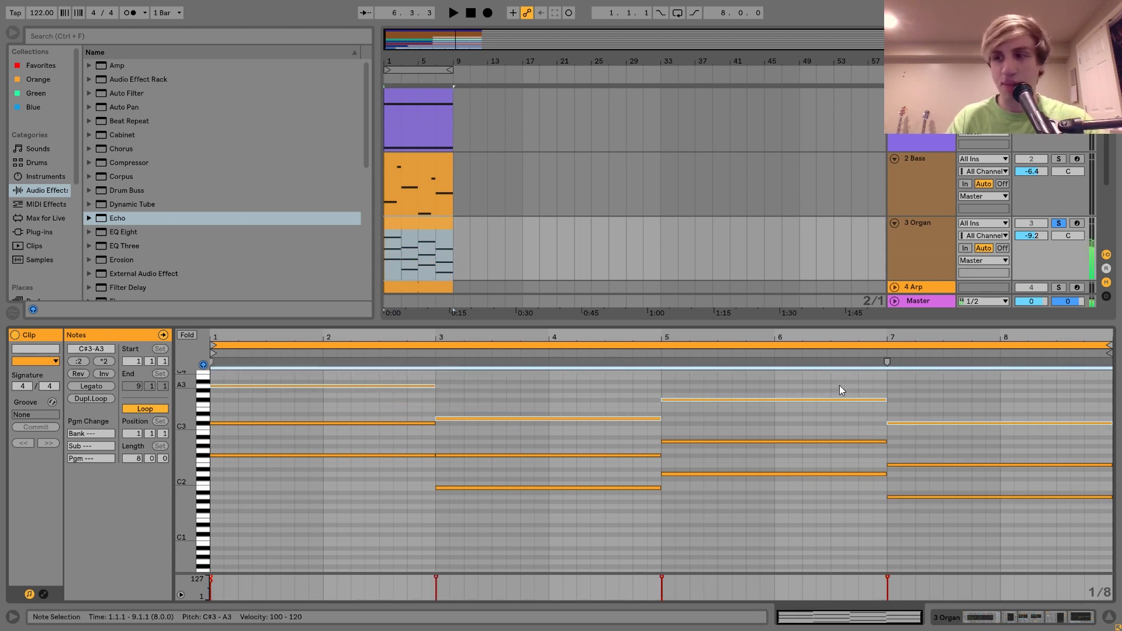
{"action": "key", "text": "shift+Down"}
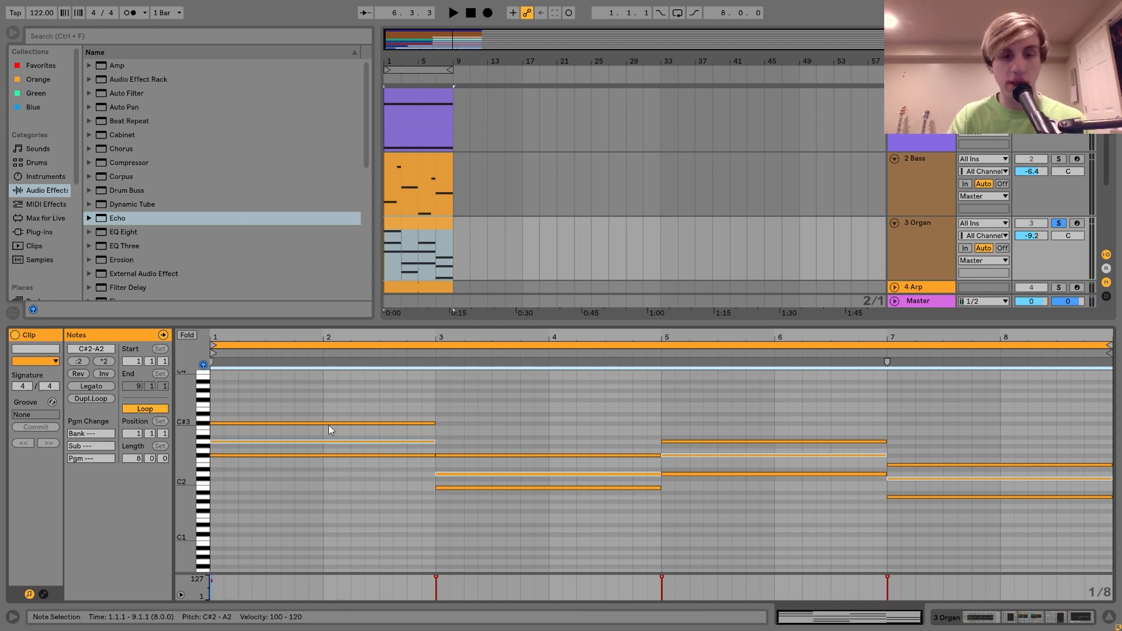
{"action": "key", "text": "shift+Up"}
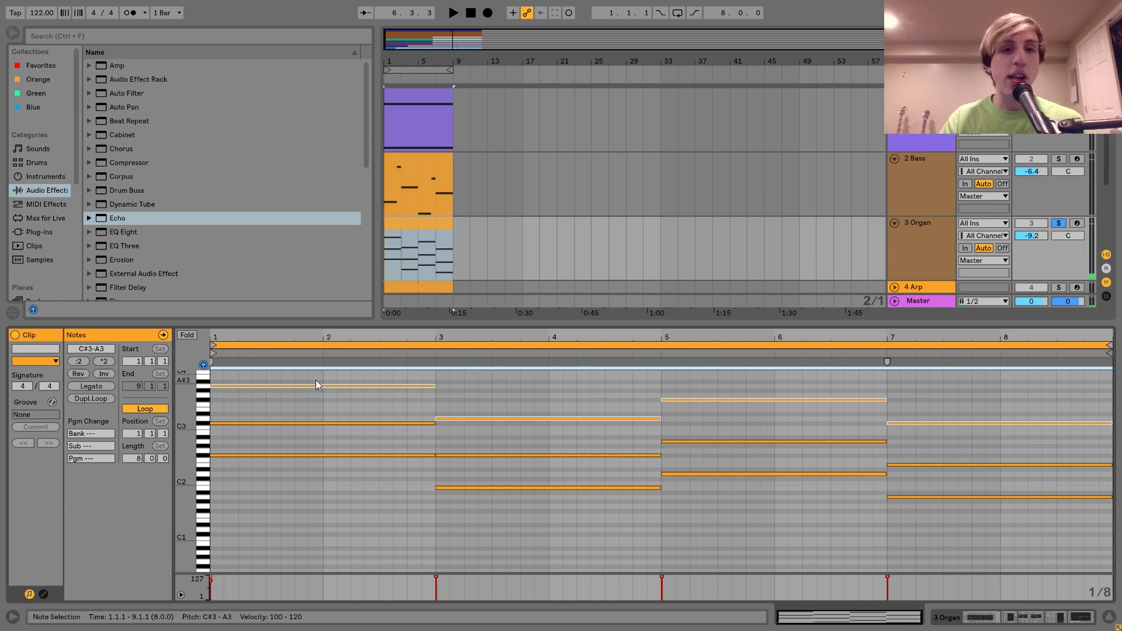
{"action": "left_click", "coordinate": [316, 401]}
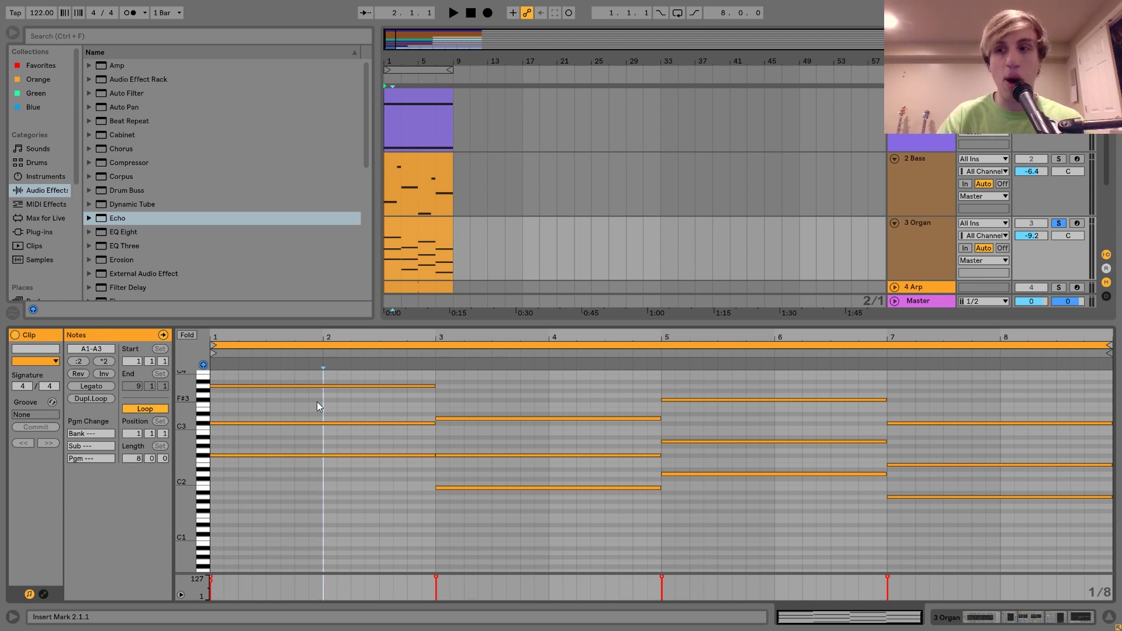
- Show the Organ's devices and examine the Analog synth's Amp1 envelope, Osc2 and vibrato settings
{"action": "left_click", "coordinate": [907, 265]}
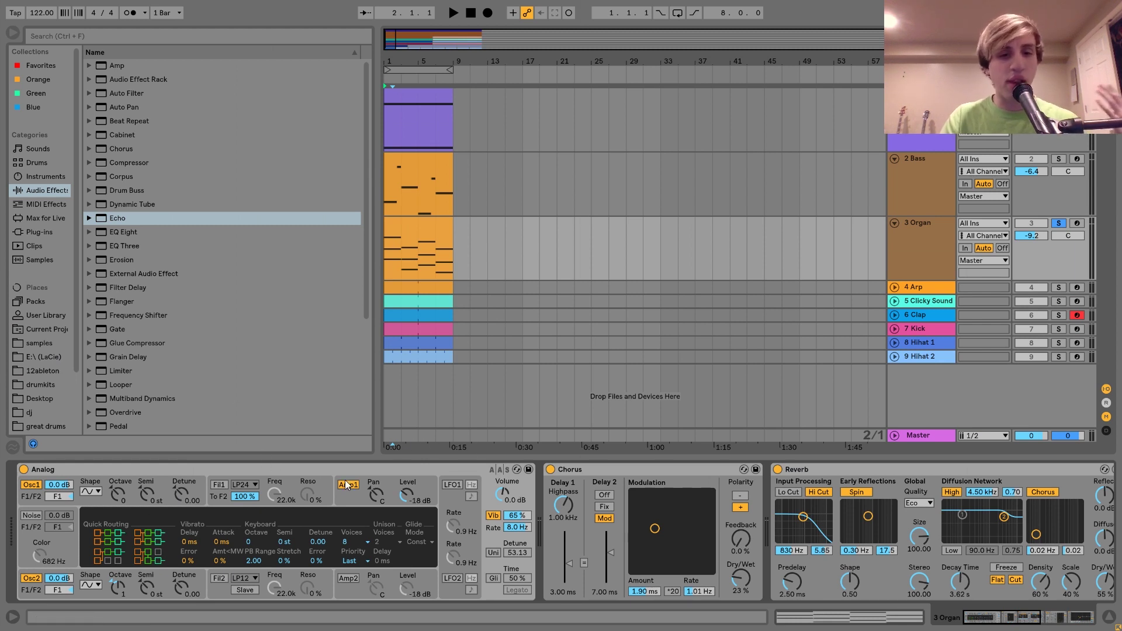
{"action": "left_click", "coordinate": [349, 499]}
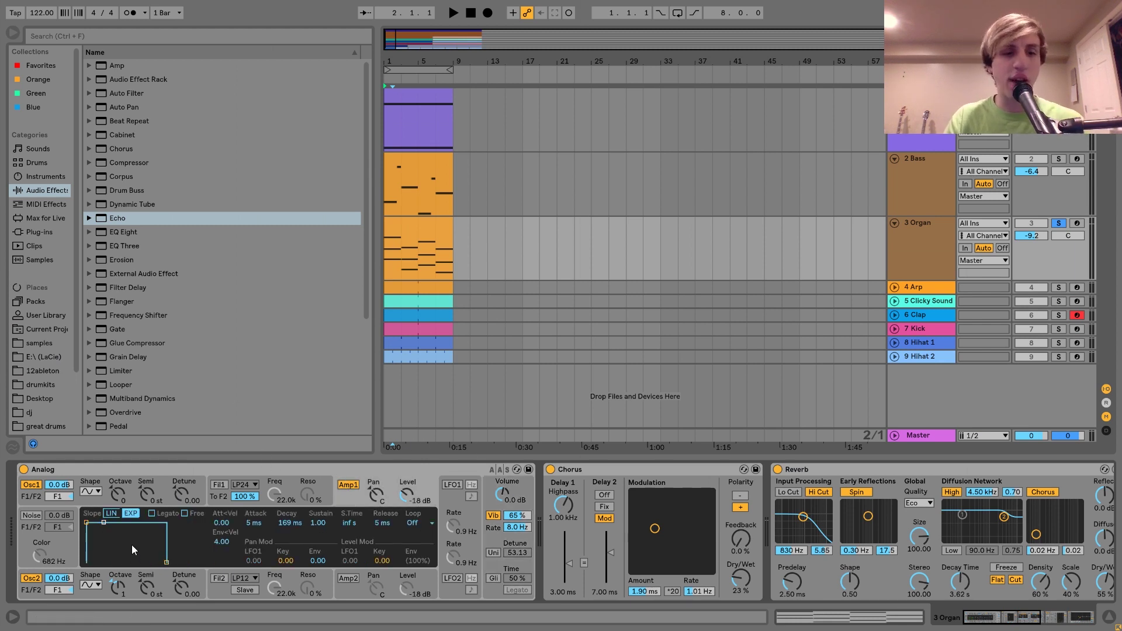
{"action": "left_click", "coordinate": [91, 597]}
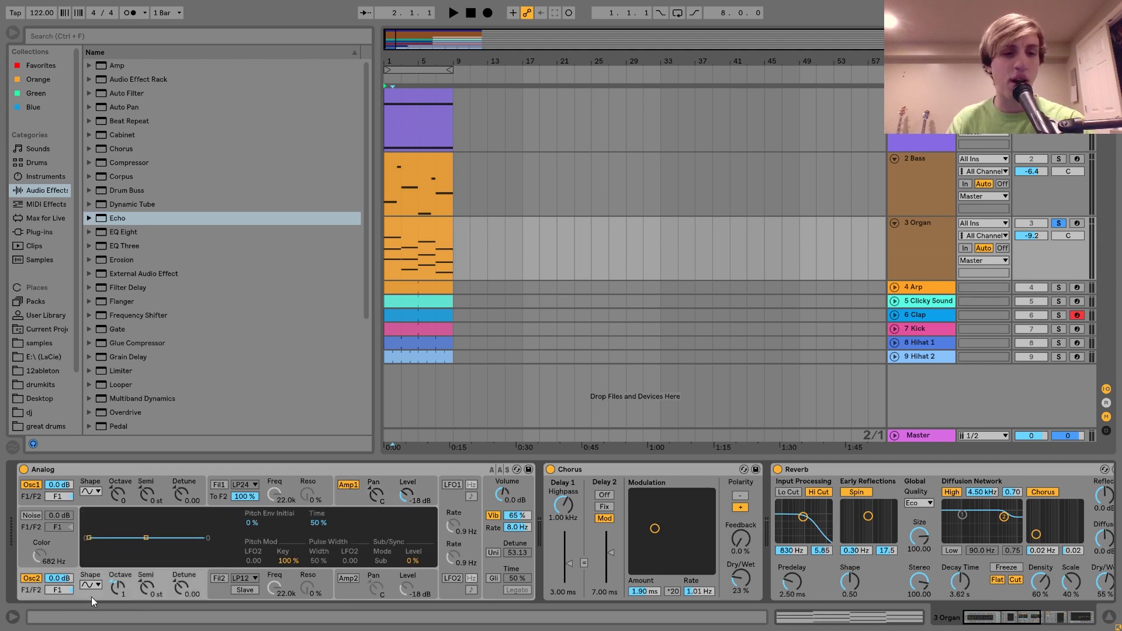
{"action": "left_click", "coordinate": [497, 531]}
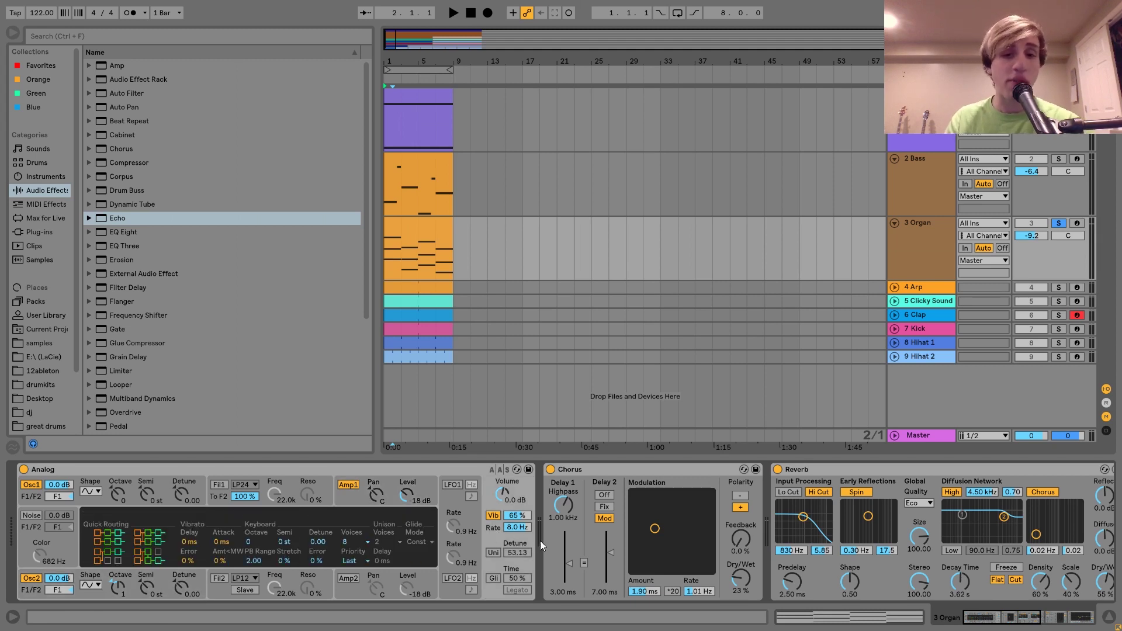
{"action": "left_click", "coordinate": [518, 517]}
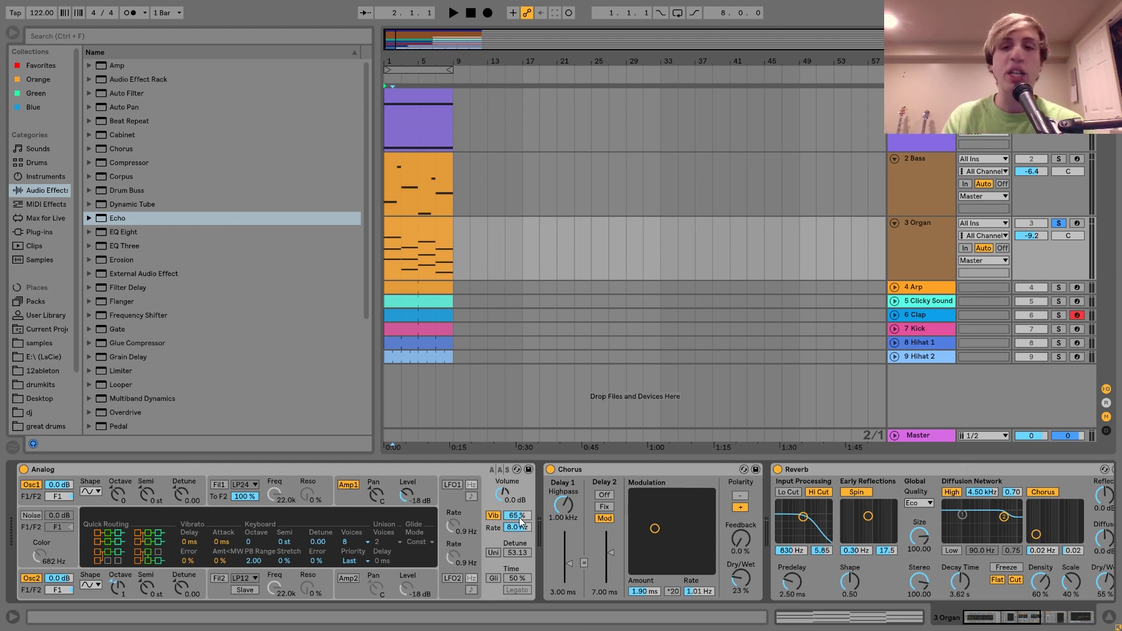
- Compare the Organ's sound with the Analog synth's vibrato on and off, leaving the vibrato on
{"action": "key", "text": "space"}
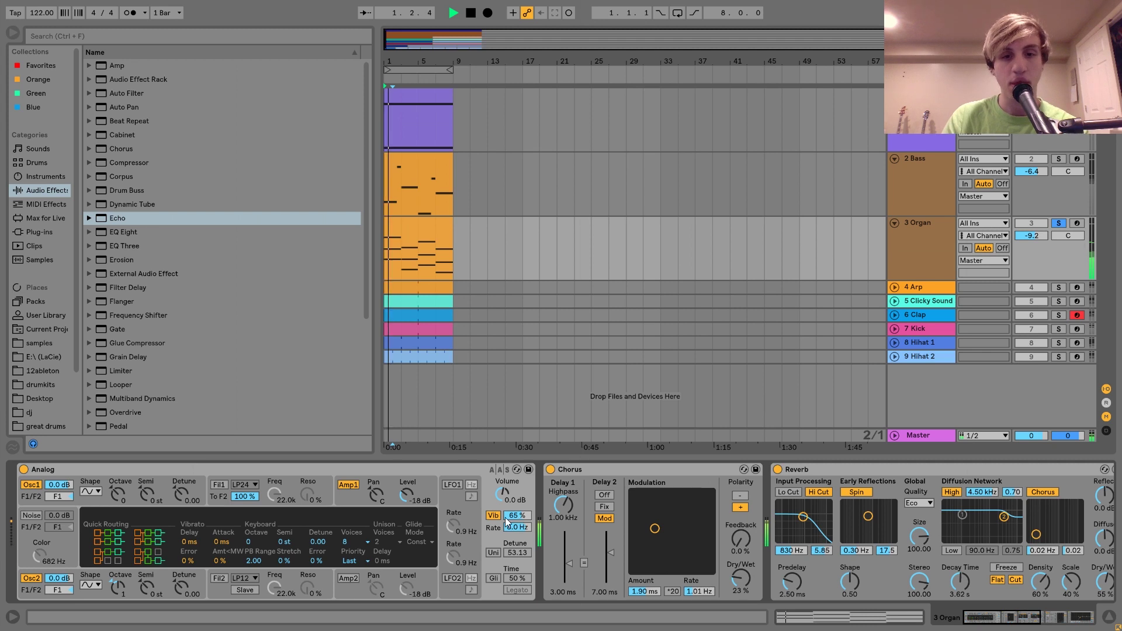
{"action": "key", "text": "space"}
{"action": "left_click", "coordinate": [493, 516]}
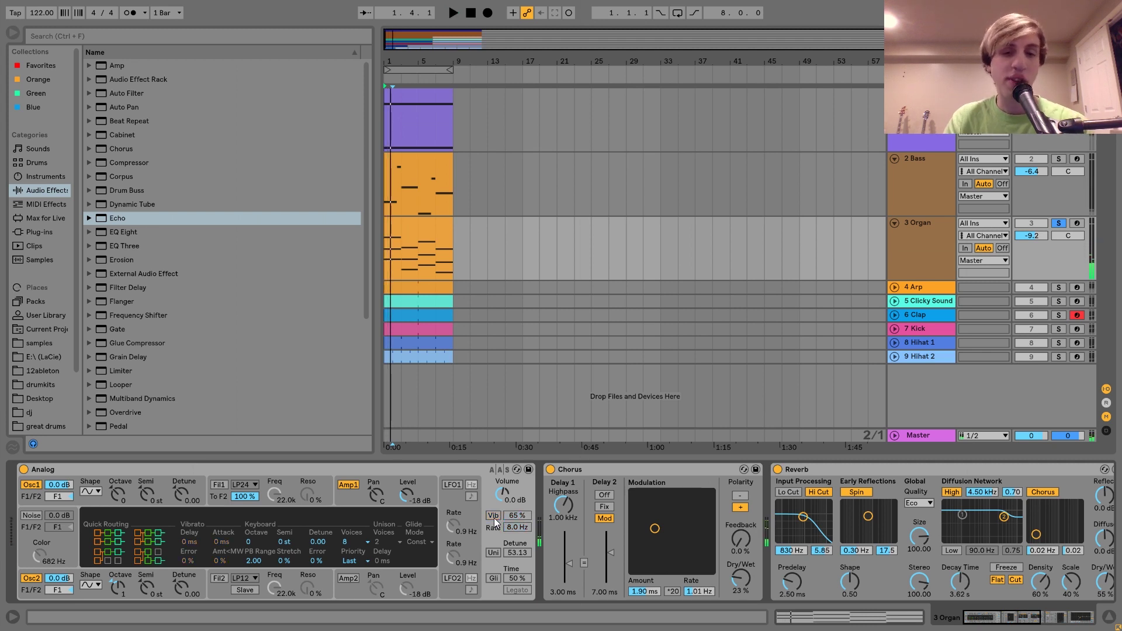
{"action": "key", "text": "space"}
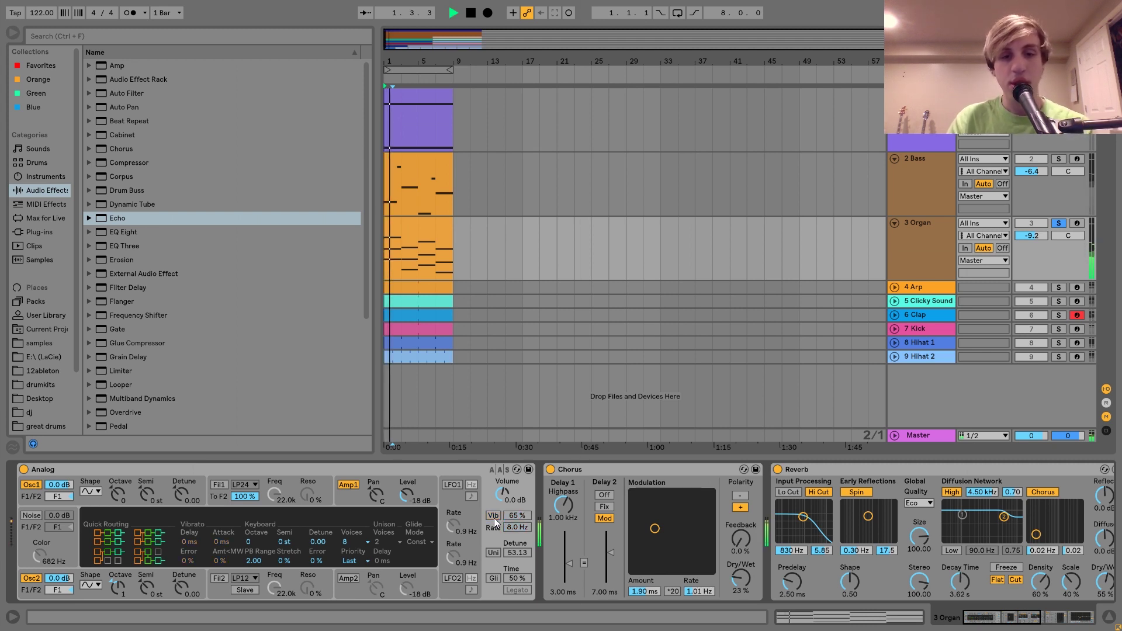
{"action": "key", "text": "space"}
{"action": "left_click", "coordinate": [493, 517]}
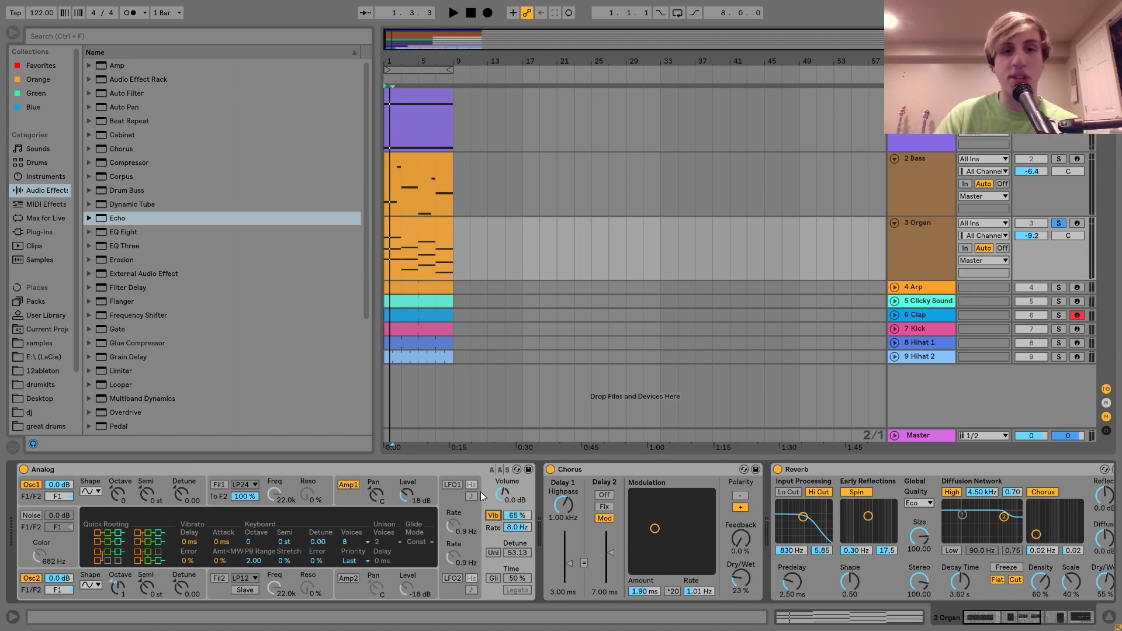
{"action": "key", "text": "space"}
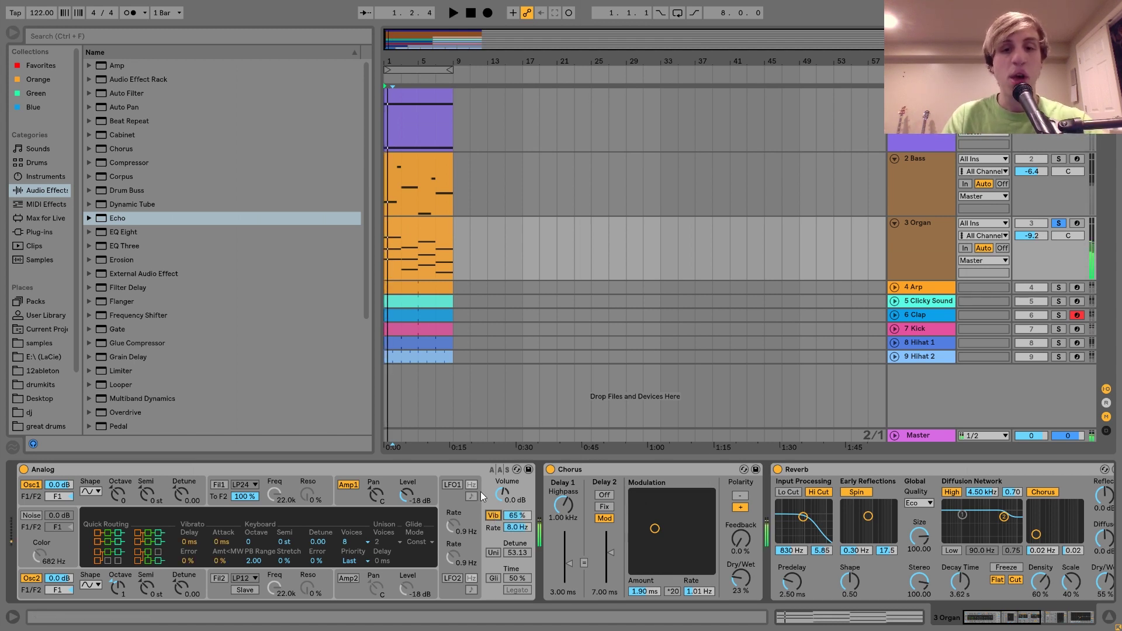
- Go through the Organ's effects in turn: Chorus, Reverb, the Compressor sidechained to 7-Kick, and EQ Eight
{"action": "scroll", "coordinate": [480, 492], "scroll_direction": "right", "scroll_amount": 5}
{"action": "scroll", "coordinate": [480, 492], "scroll_direction": "right", "scroll_amount": 1}
{"action": "left_click", "coordinate": [436, 470]}
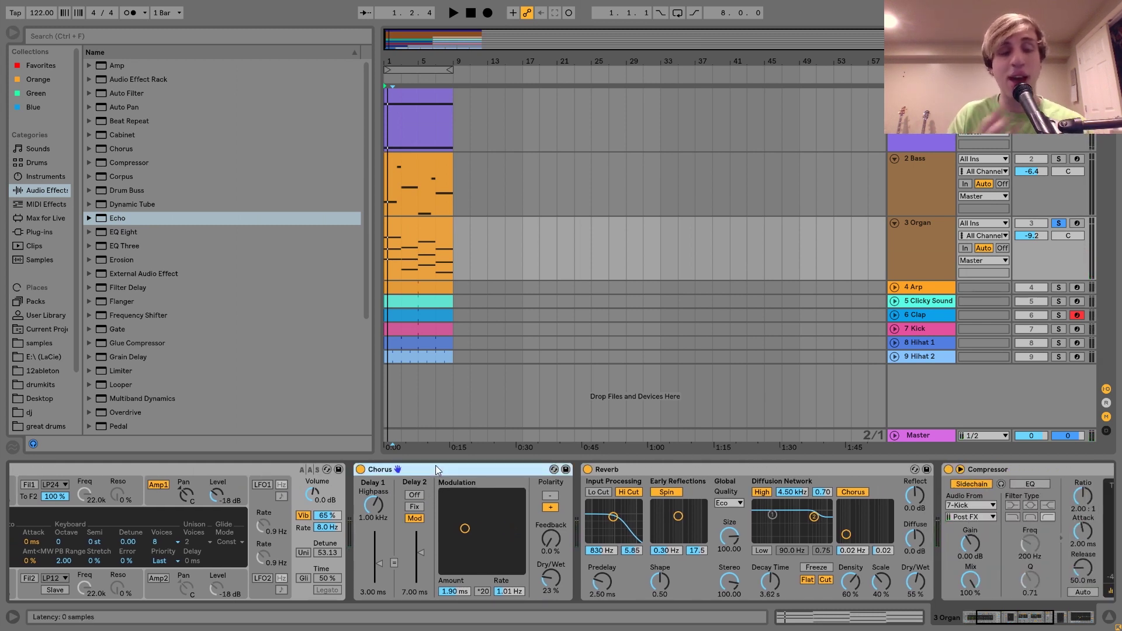
{"action": "scroll", "coordinate": [436, 465], "scroll_direction": "right", "scroll_amount": 8}
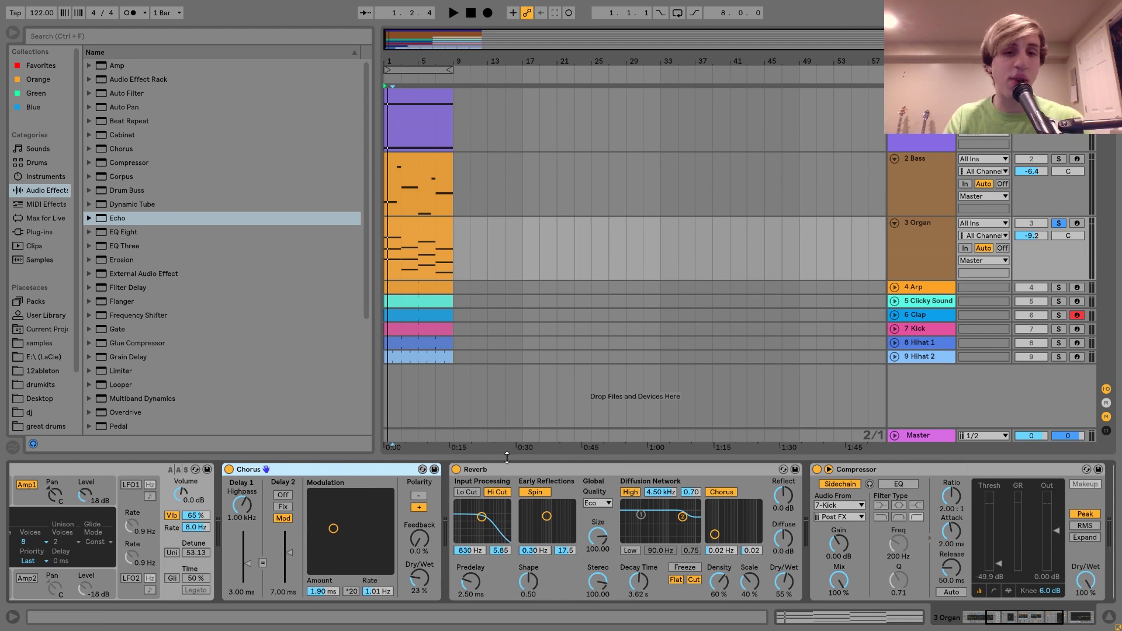
{"action": "left_click", "coordinate": [541, 468]}
{"action": "scroll", "coordinate": [541, 467], "scroll_direction": "right", "scroll_amount": 12}
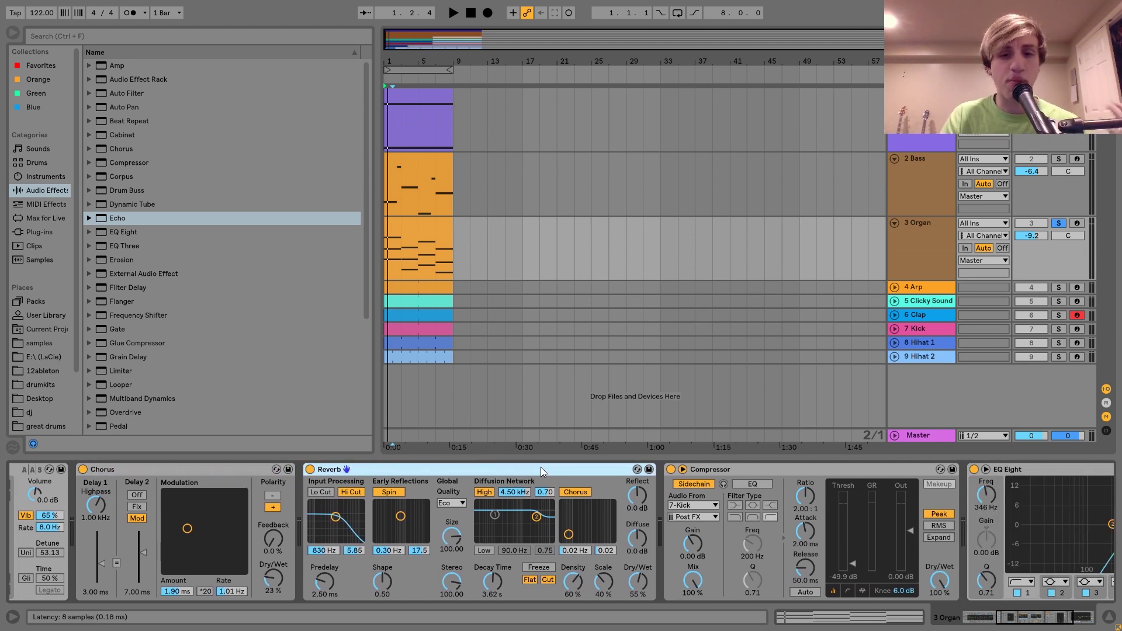
{"action": "scroll", "coordinate": [520, 476], "scroll_direction": "right", "scroll_amount": 6}
{"action": "left_click", "coordinate": [540, 469]}
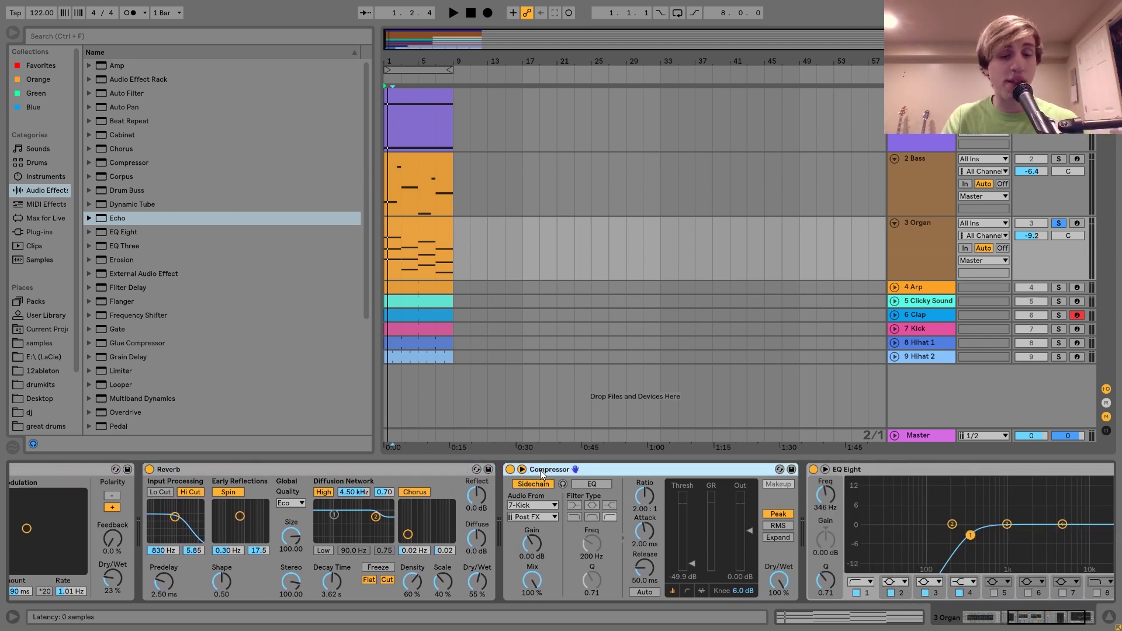
{"action": "scroll", "coordinate": [540, 470], "scroll_direction": "right", "scroll_amount": 7}
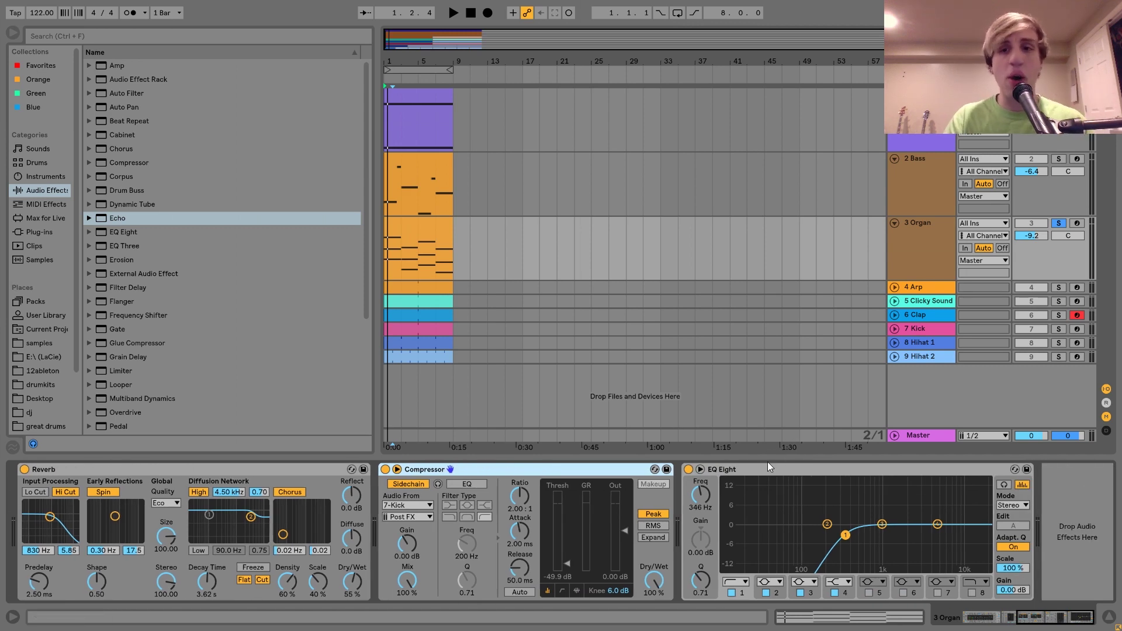
- Unfold and solo the Arp track, and play it with the loop set to its clip from bar 1 to 9
{"action": "left_click", "coordinate": [920, 288]}
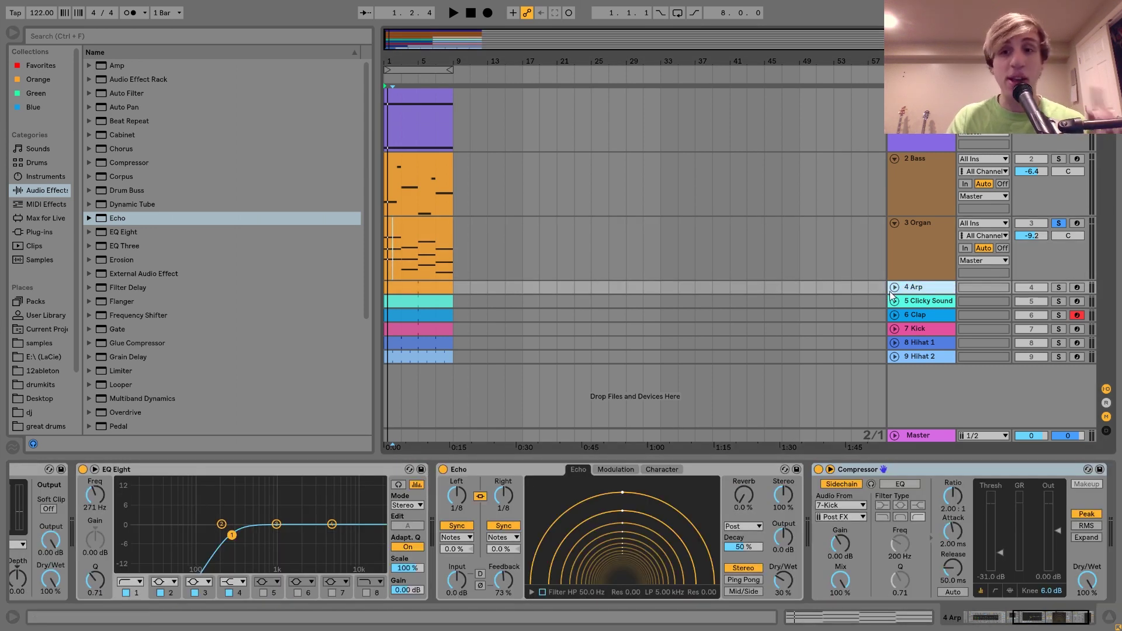
{"action": "left_click", "coordinate": [894, 287]}
{"action": "left_click", "coordinate": [1059, 287]}
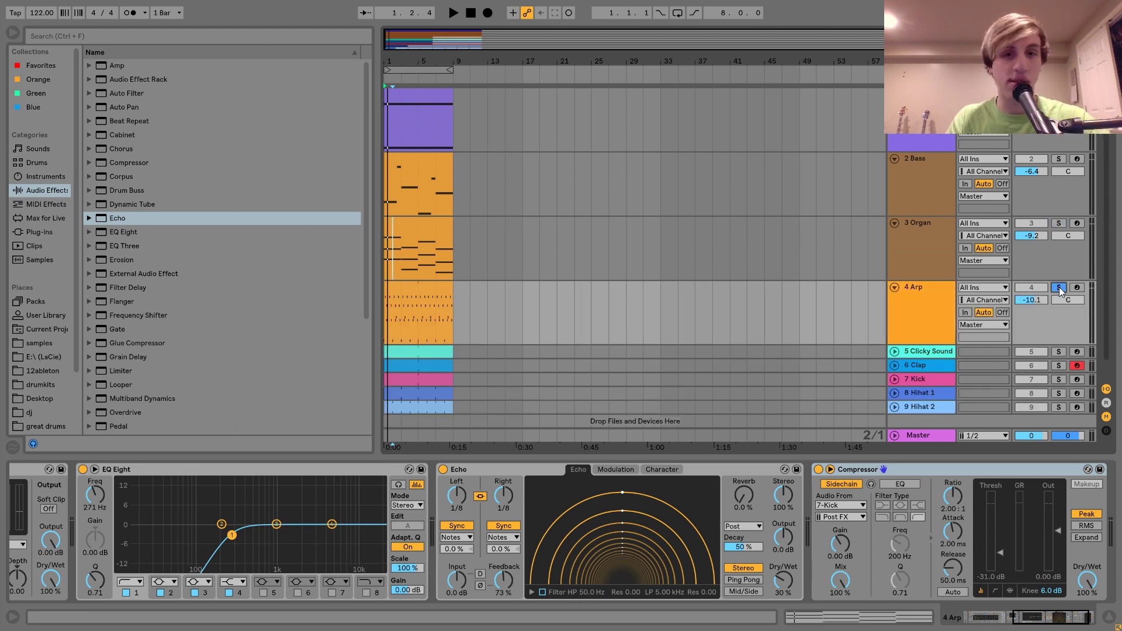
{"action": "key", "text": "space"}
{"action": "left_click", "coordinate": [917, 311]}
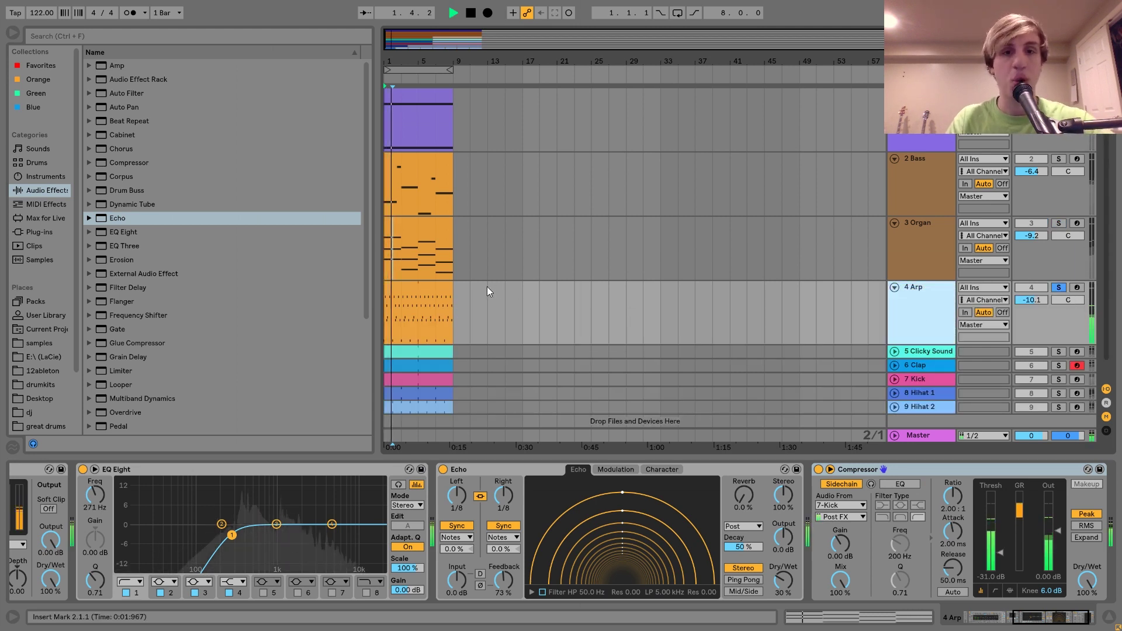
{"action": "left_click", "coordinate": [435, 292]}
{"action": "key", "text": "ctrl+l"}
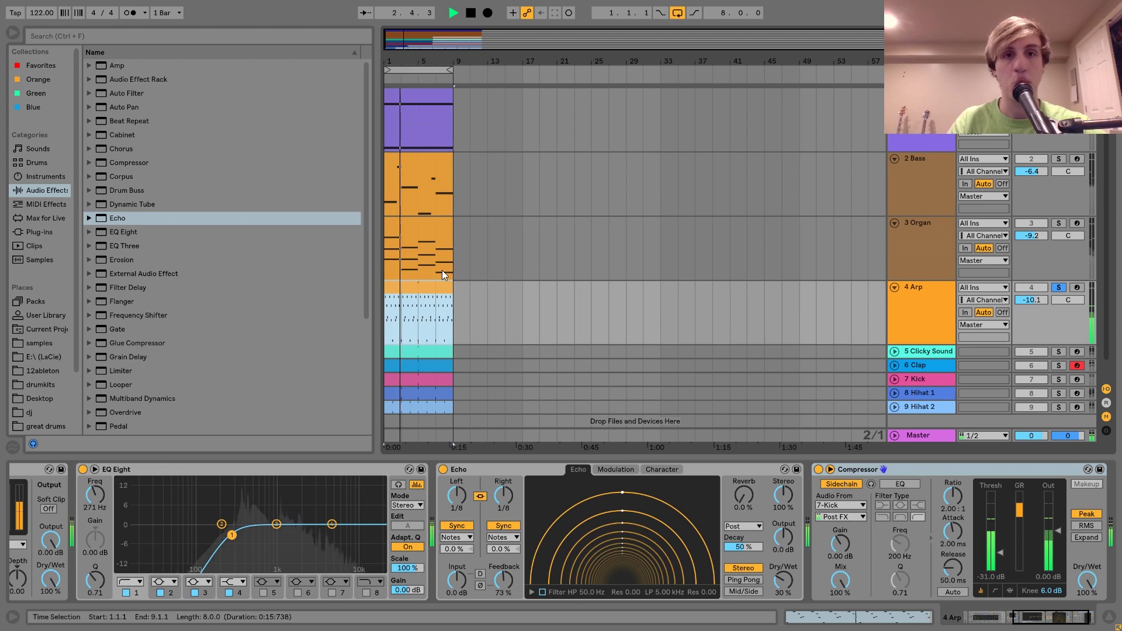
{"action": "key", "text": "space"}
- Open the Arp clip in the note editor and mark out its one-bar pattern in bars 1 through 3
{"action": "double_click", "coordinate": [412, 293]}
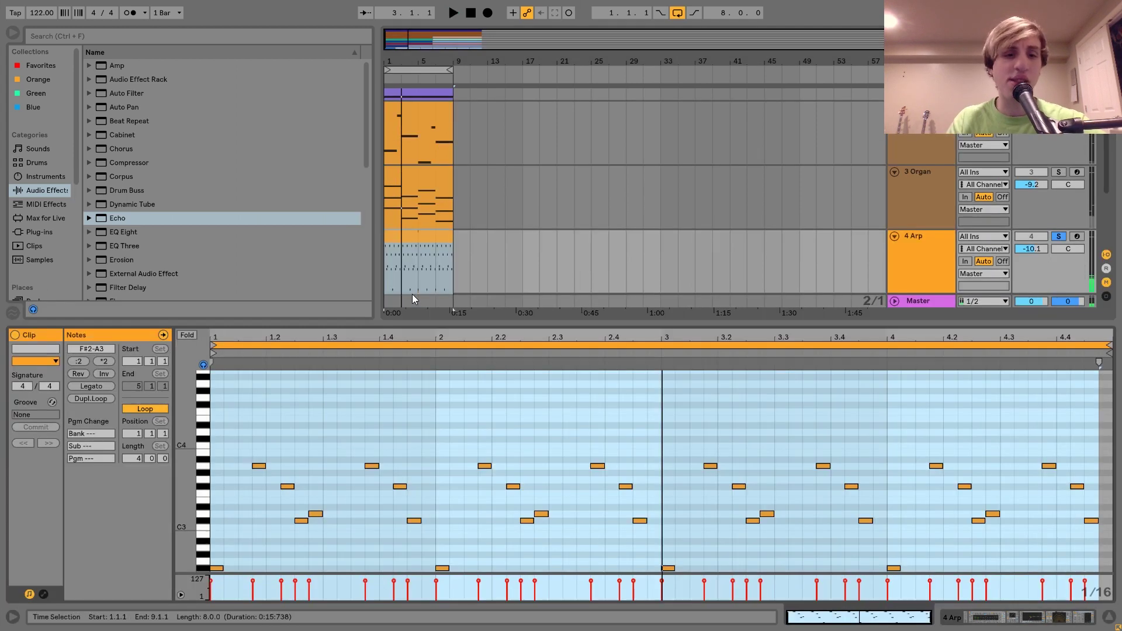
{"action": "left_click_drag", "start_coordinate": [184, 488], "coordinate": [178, 490]}
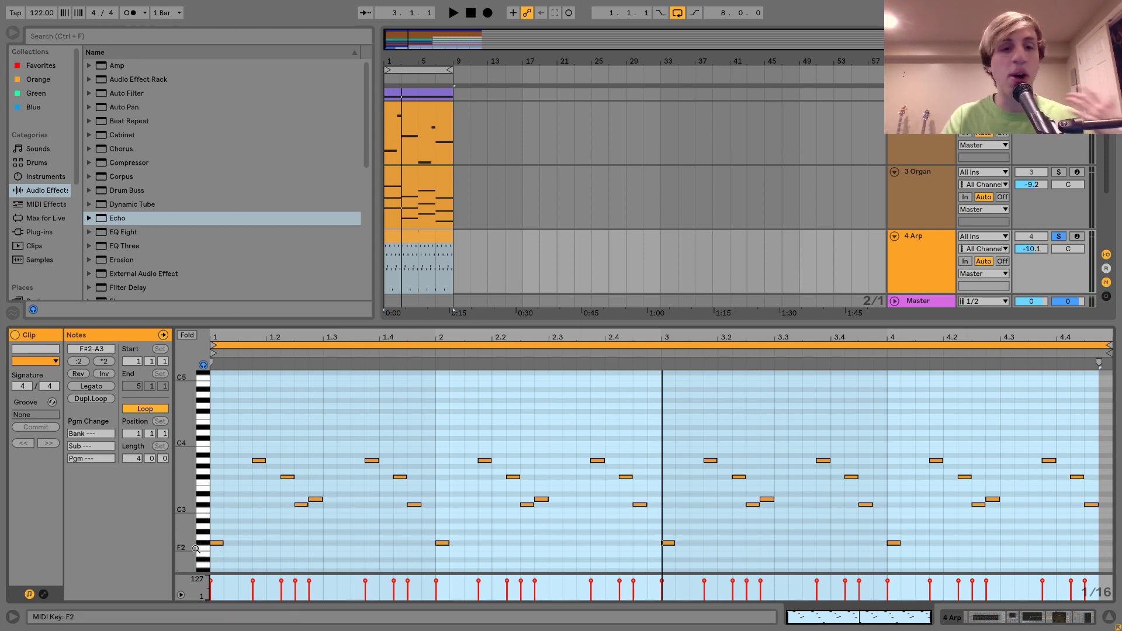
{"action": "left_click_drag", "start_coordinate": [219, 565], "coordinate": [426, 418]}
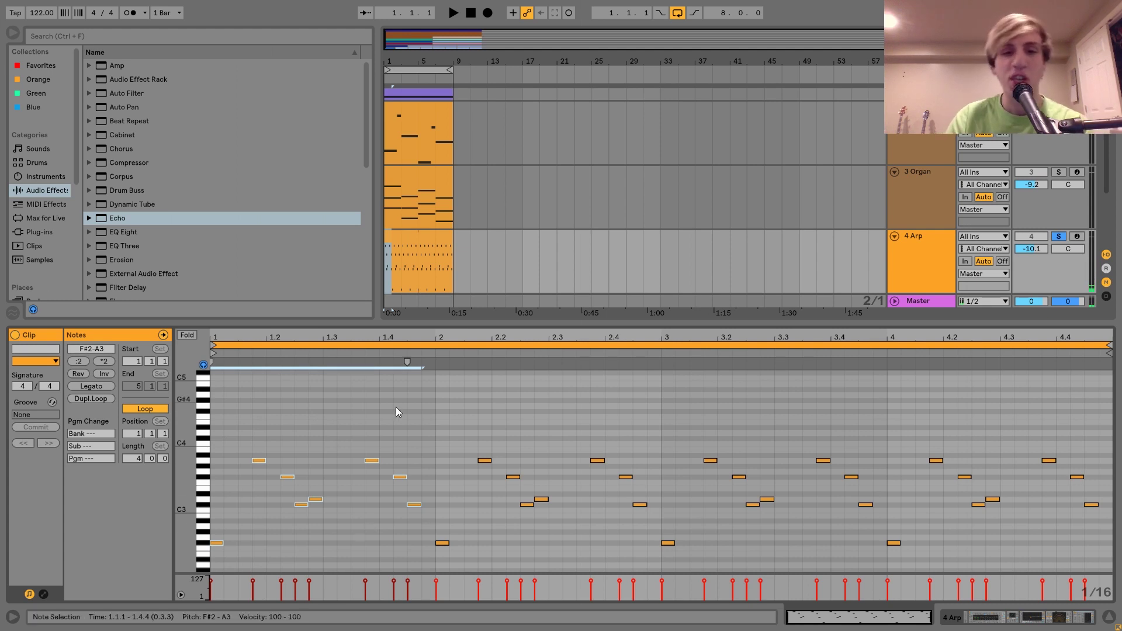
{"action": "left_click_drag", "start_coordinate": [440, 428], "coordinate": [661, 419]}
{"action": "left_click", "coordinate": [661, 418]}
{"action": "mouse_move", "coordinate": [857, 421]}
{"action": "left_mouse_down"}
{"action": "mouse_move", "coordinate": [842, 409]}
{"action": "mouse_move", "coordinate": [858, 406]}
{"action": "left_mouse_up"}
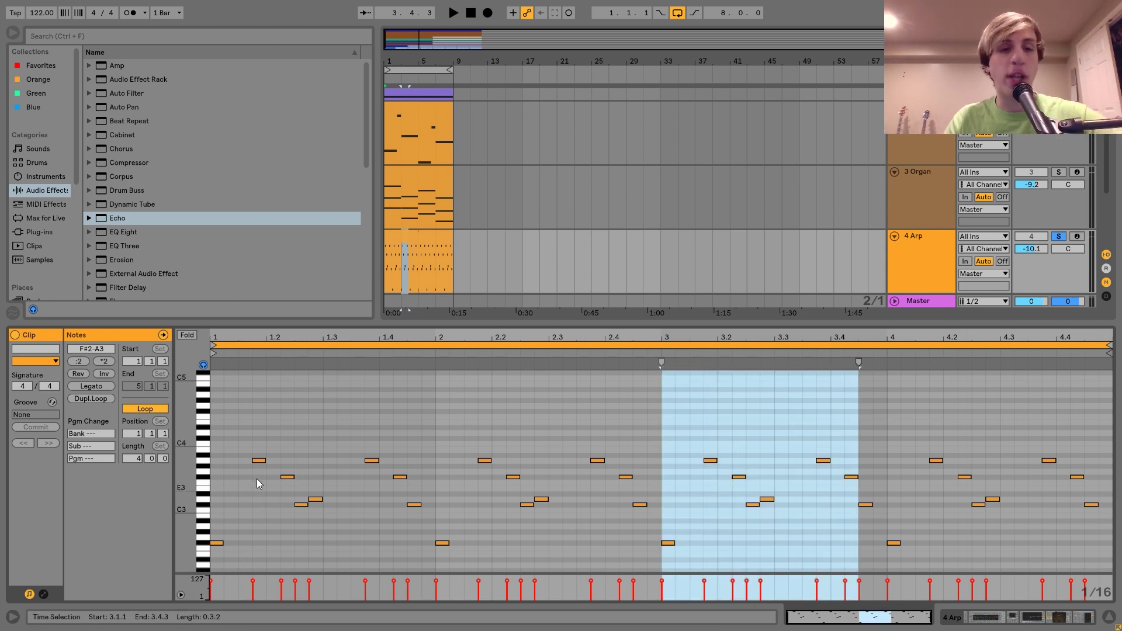
- Audition the Arp's first A3, try stacking A2 and C#3 above the F#2 at bar 1, and delete both added notes
{"action": "left_click", "coordinate": [258, 460]}
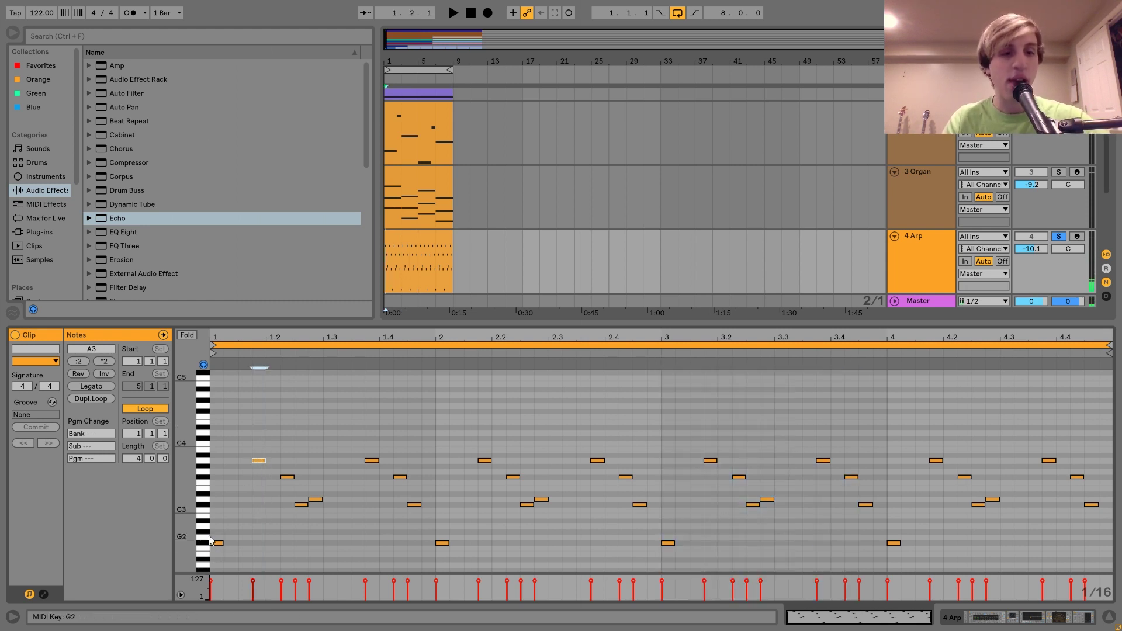
{"action": "left_click", "coordinate": [217, 534]}
{"action": "left_click", "coordinate": [259, 460]}
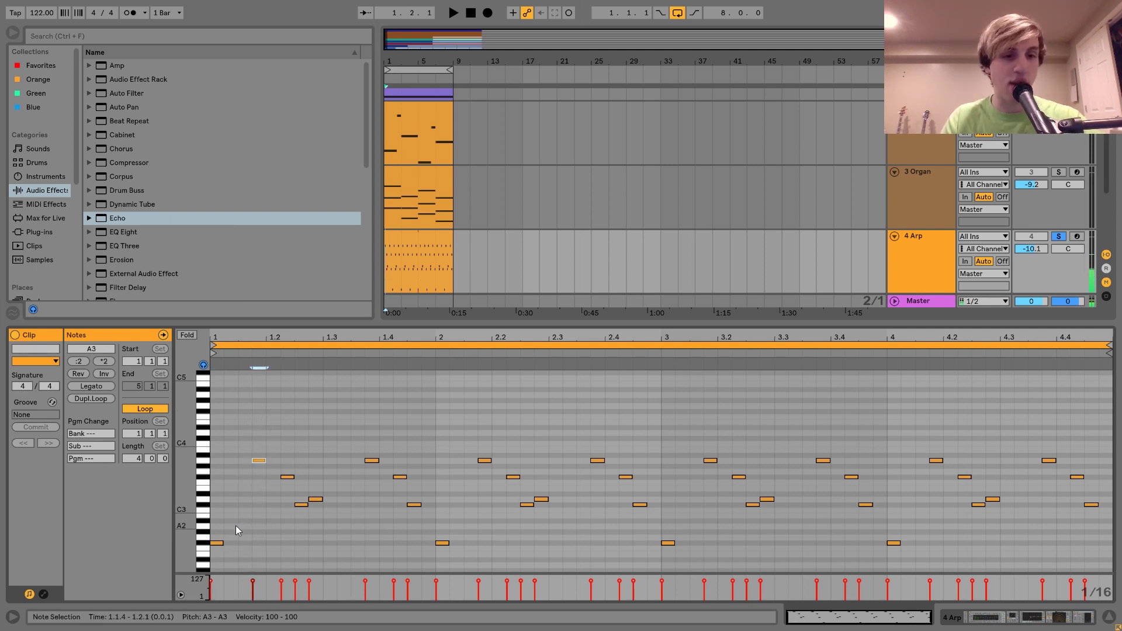
{"action": "double_click", "coordinate": [216, 526]}
{"action": "left_click", "coordinate": [217, 509]}
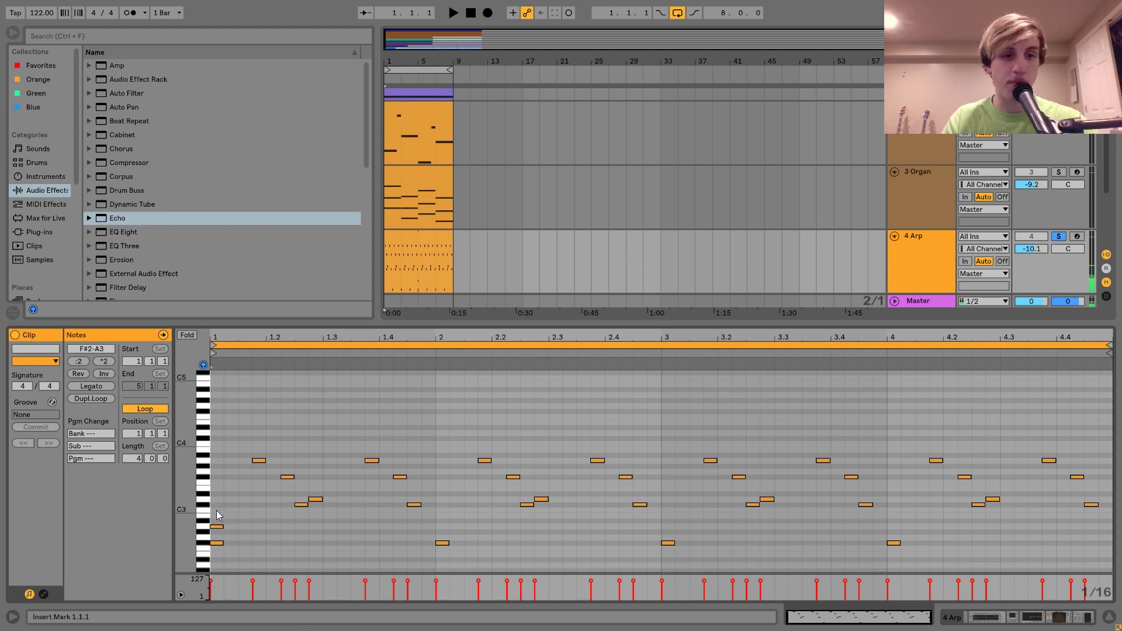
{"action": "double_click", "coordinate": [217, 510]}
{"action": "left_click_drag", "start_coordinate": [220, 549], "coordinate": [217, 506]}
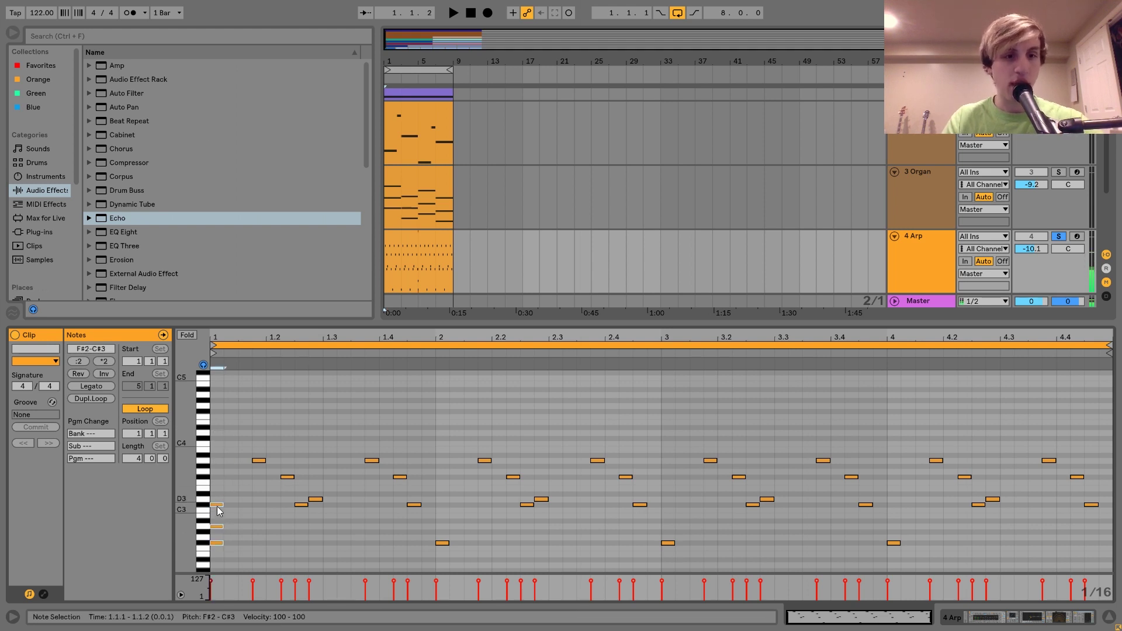
{"action": "left_click", "coordinate": [219, 512]}
{"action": "left_click", "coordinate": [217, 527]}
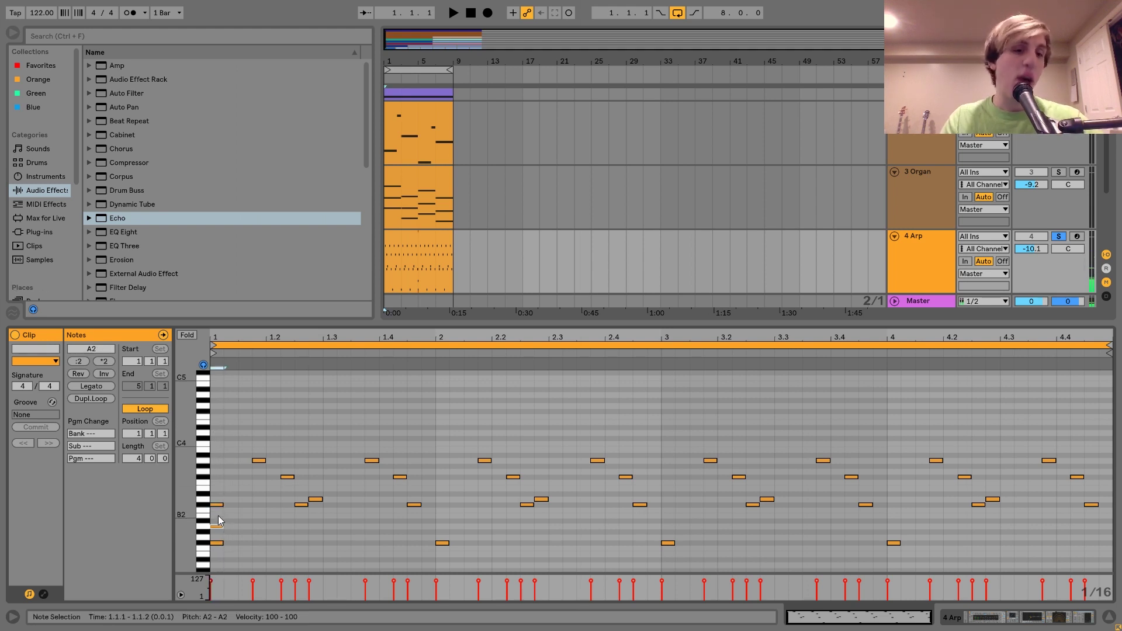
{"action": "key", "text": "Delete"}
{"action": "double_click", "coordinate": [216, 504]}
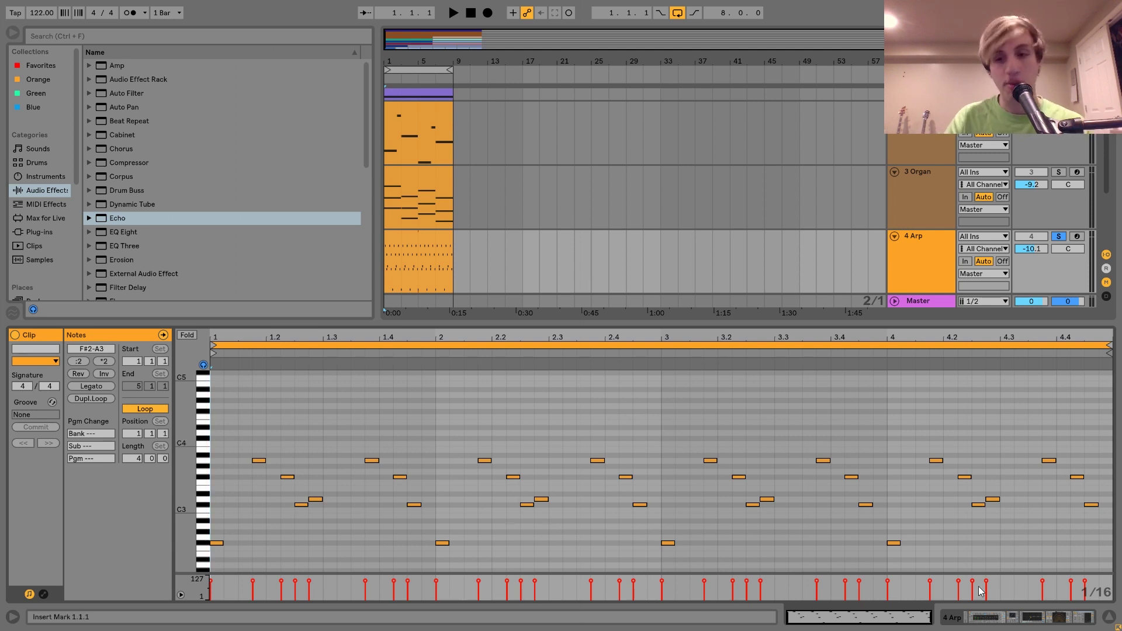
{"action": "left_click", "coordinate": [990, 623]}
{"action": "scroll", "coordinate": [499, 538], "scroll_direction": "up", "scroll_amount": 5}
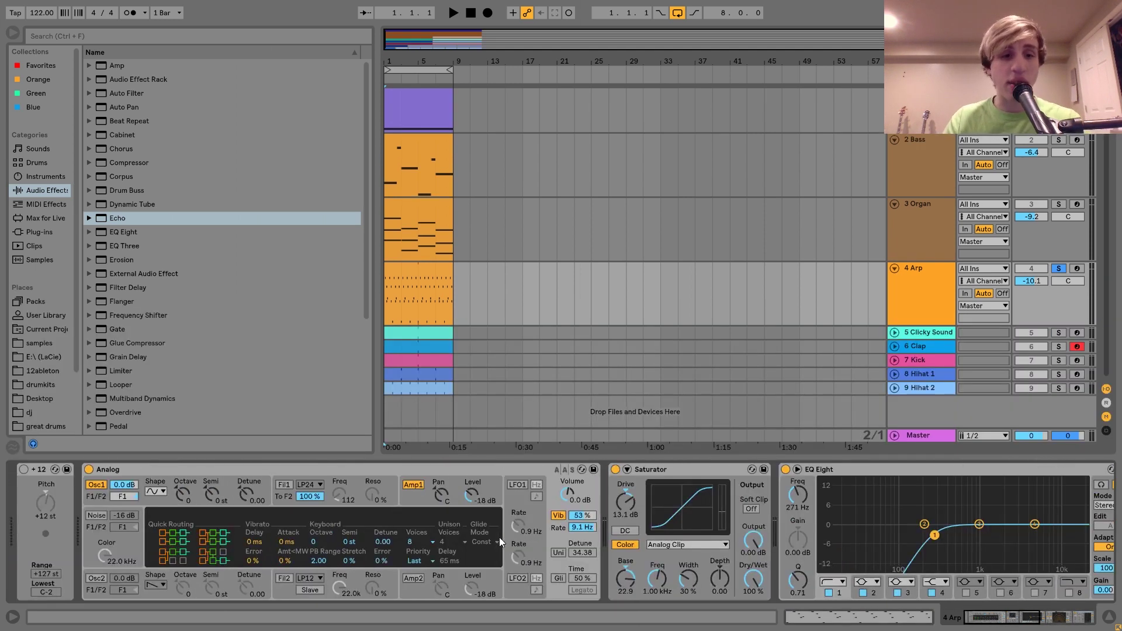
{"action": "scroll", "coordinate": [39, 472], "scroll_direction": "down", "scroll_amount": 2}
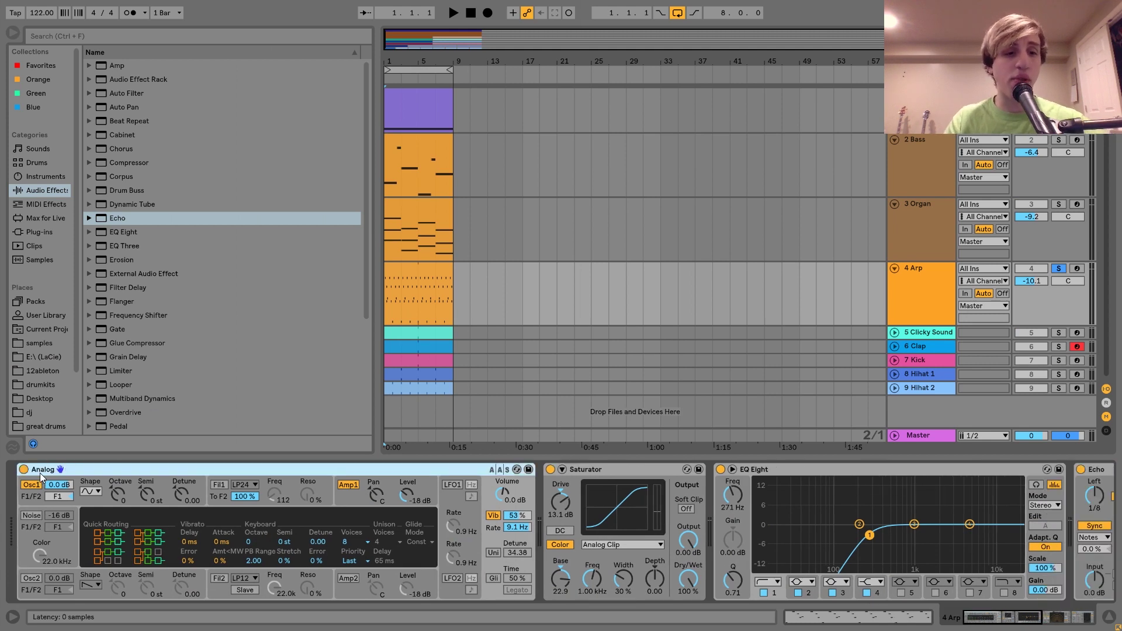
{"action": "left_click", "coordinate": [89, 497]}
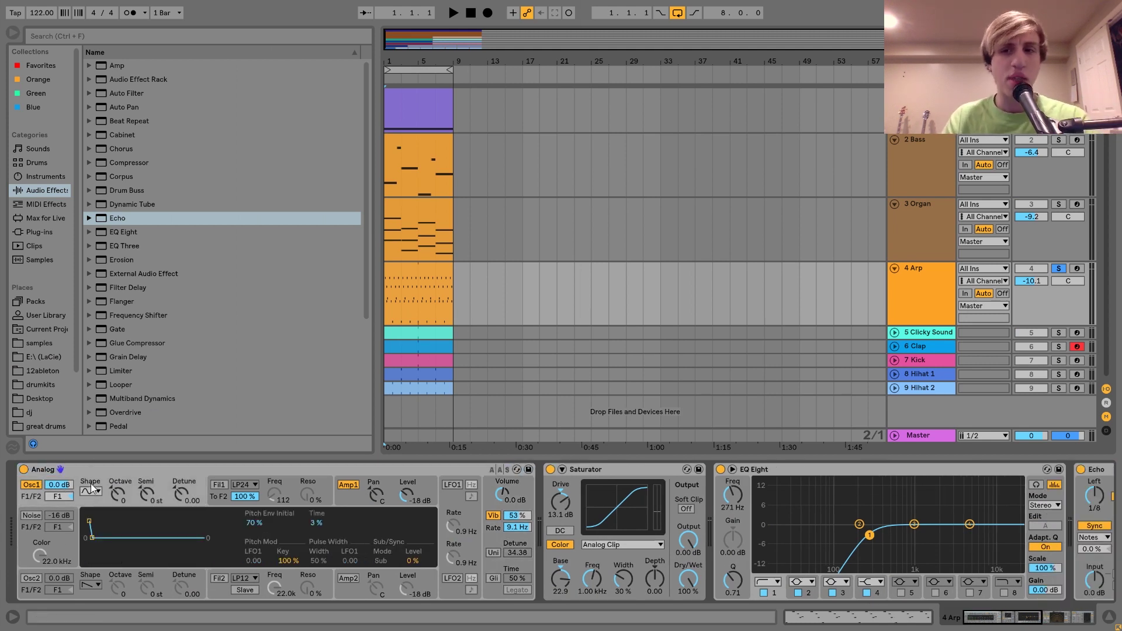
{"action": "key", "text": "space"}
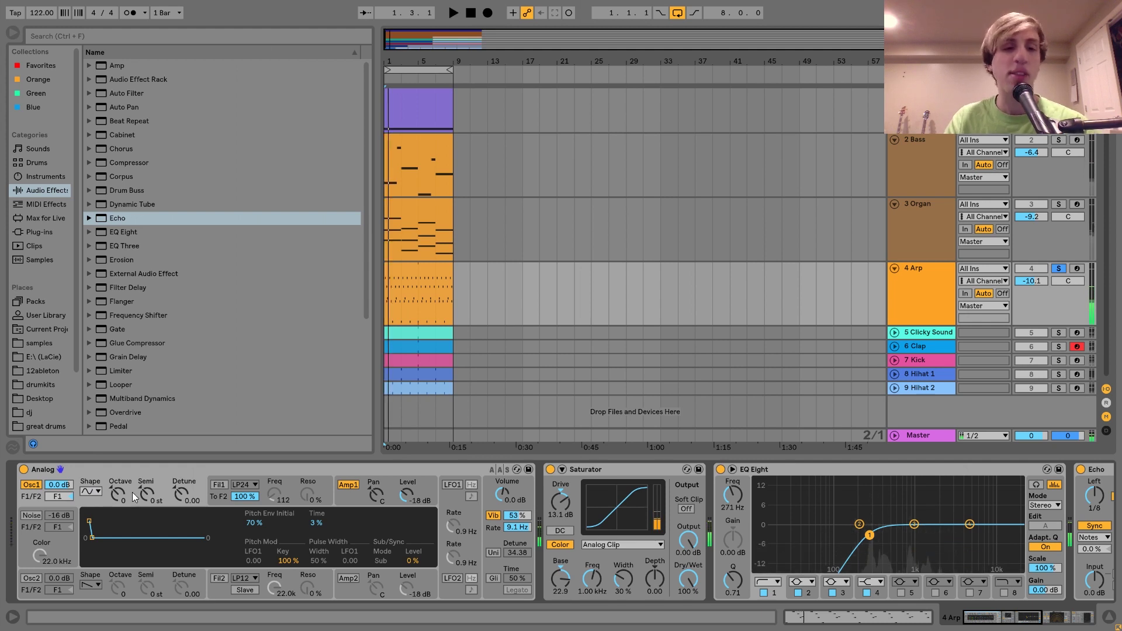
{"action": "left_click", "coordinate": [348, 495]}
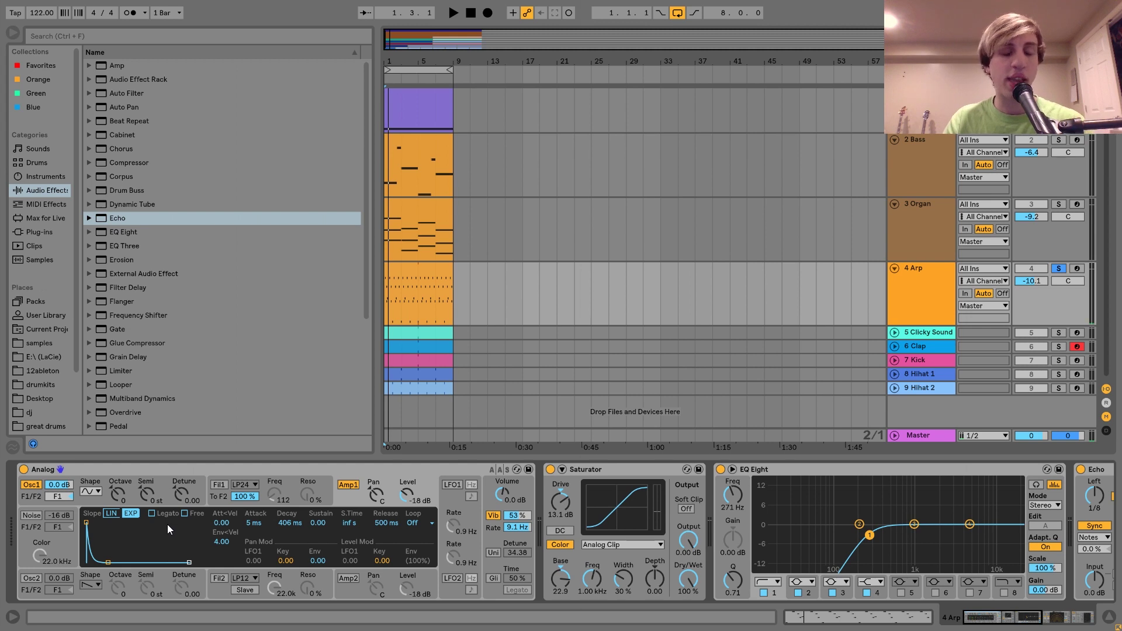
- Play the Arp with Analog's vibrato switched off and back on to compare the sound
{"action": "left_click", "coordinate": [378, 502]}
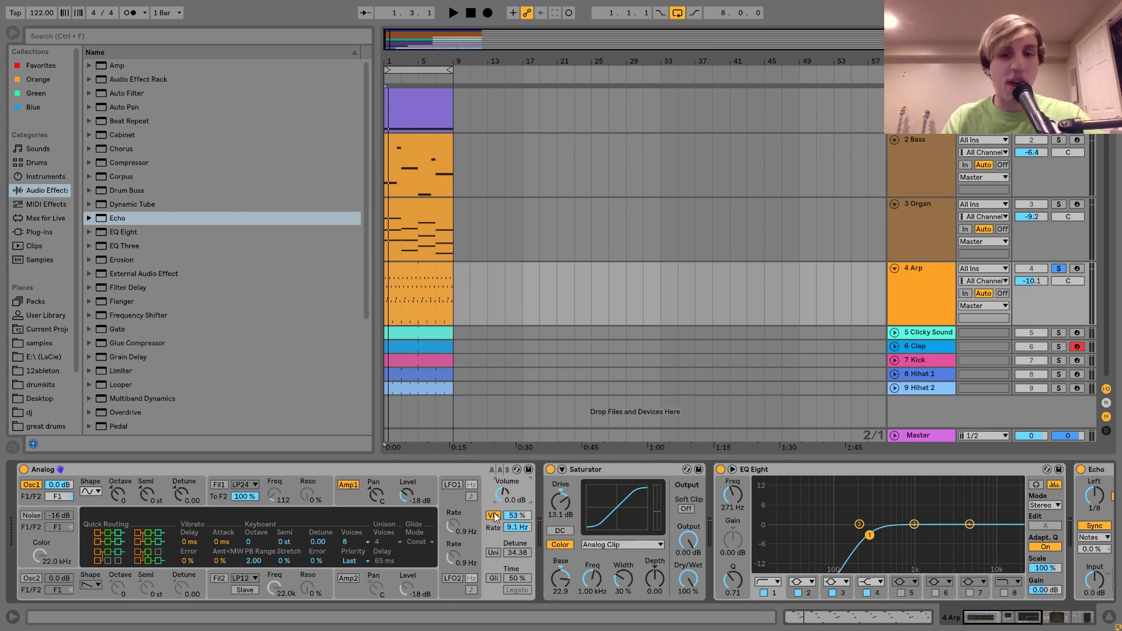
{"action": "key", "text": "space"}
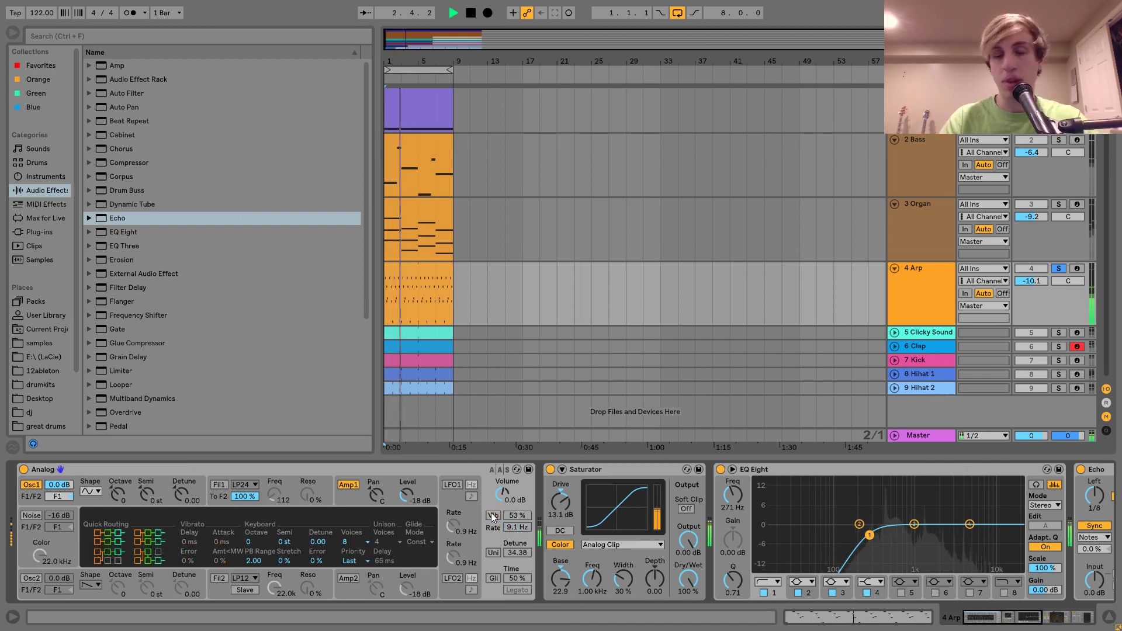
{"action": "left_click", "coordinate": [492, 515]}
{"action": "key", "text": "space"}
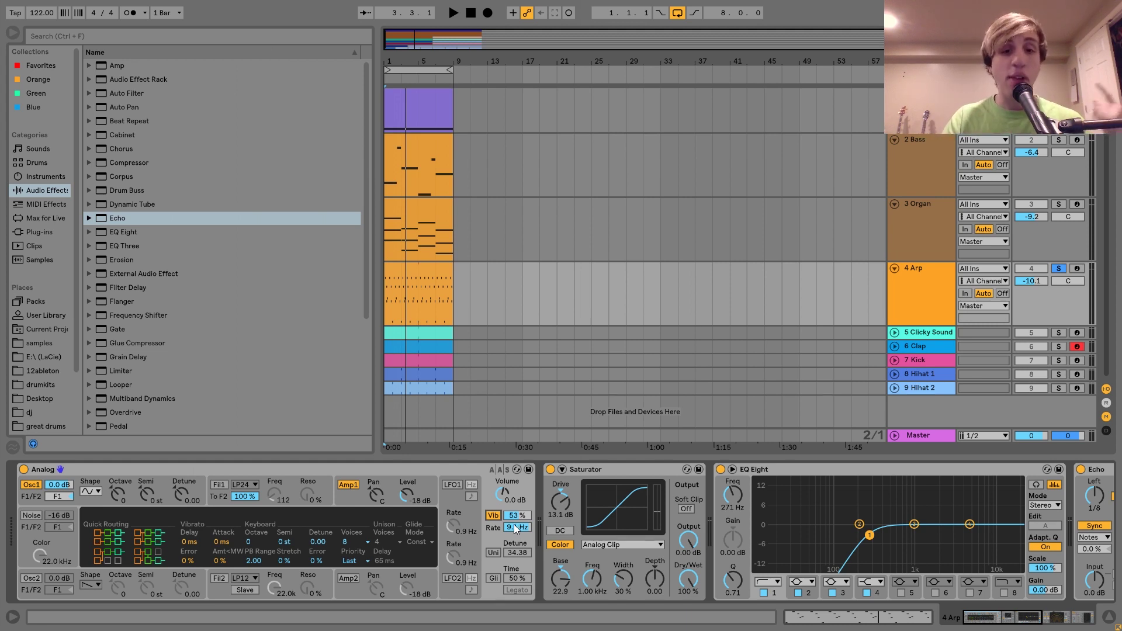
- Select the Arp's Saturator and toggle it off and on during playback to compare the sound
{"action": "scroll", "coordinate": [503, 512], "scroll_direction": "right", "scroll_amount": 5}
{"action": "left_click", "coordinate": [428, 468]}
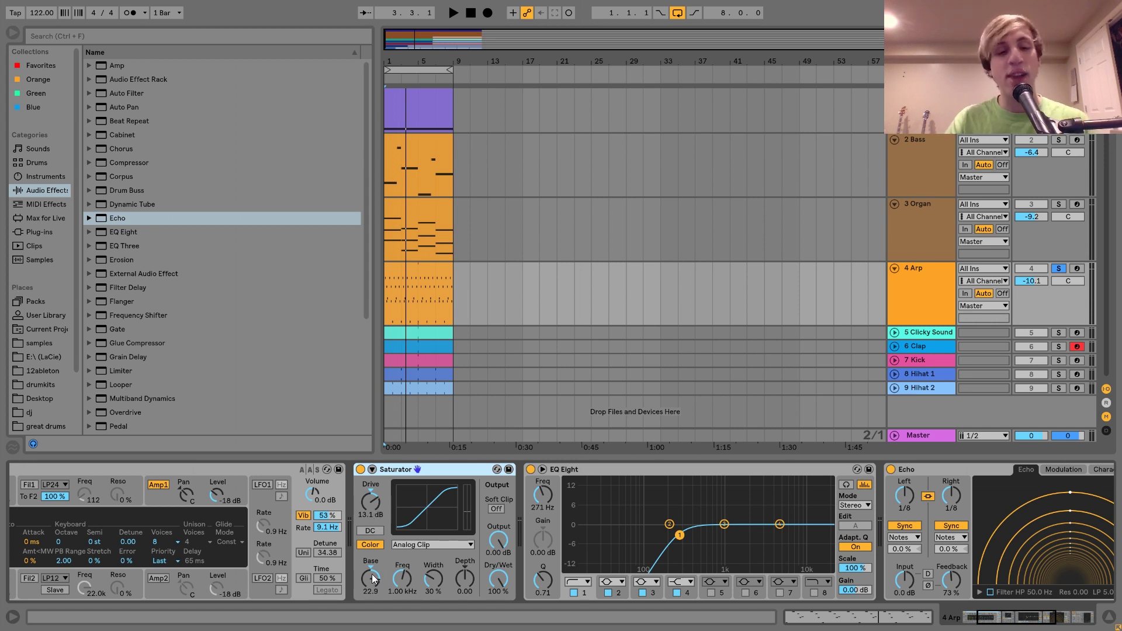
{"action": "key", "text": "space"}
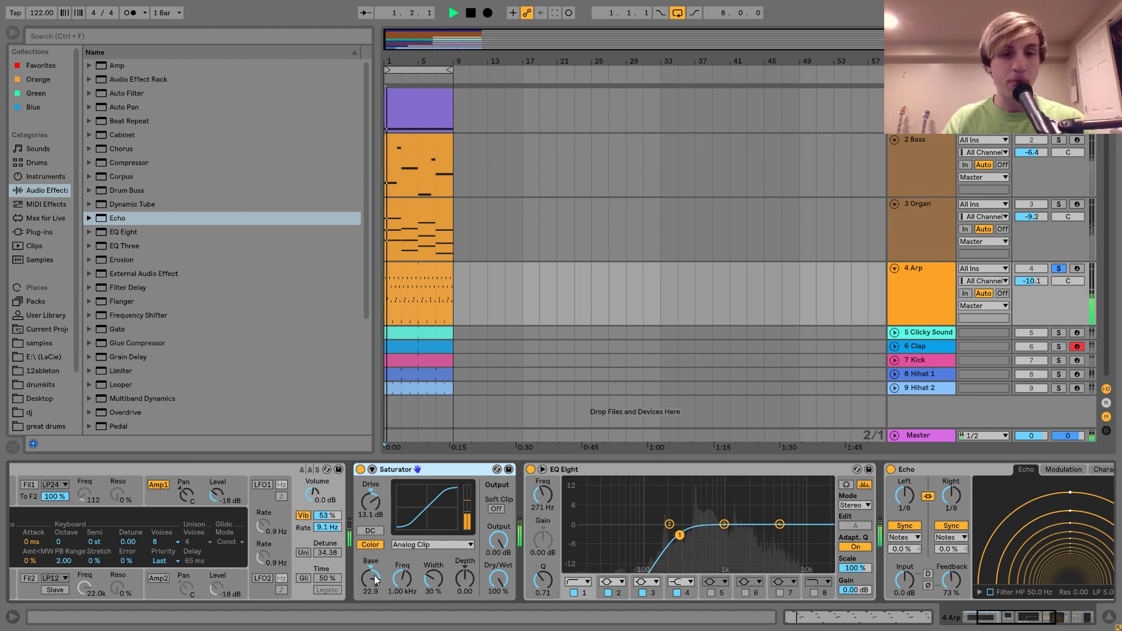
{"action": "left_click", "coordinate": [360, 469]}
{"action": "left_click", "coordinate": [360, 469]}
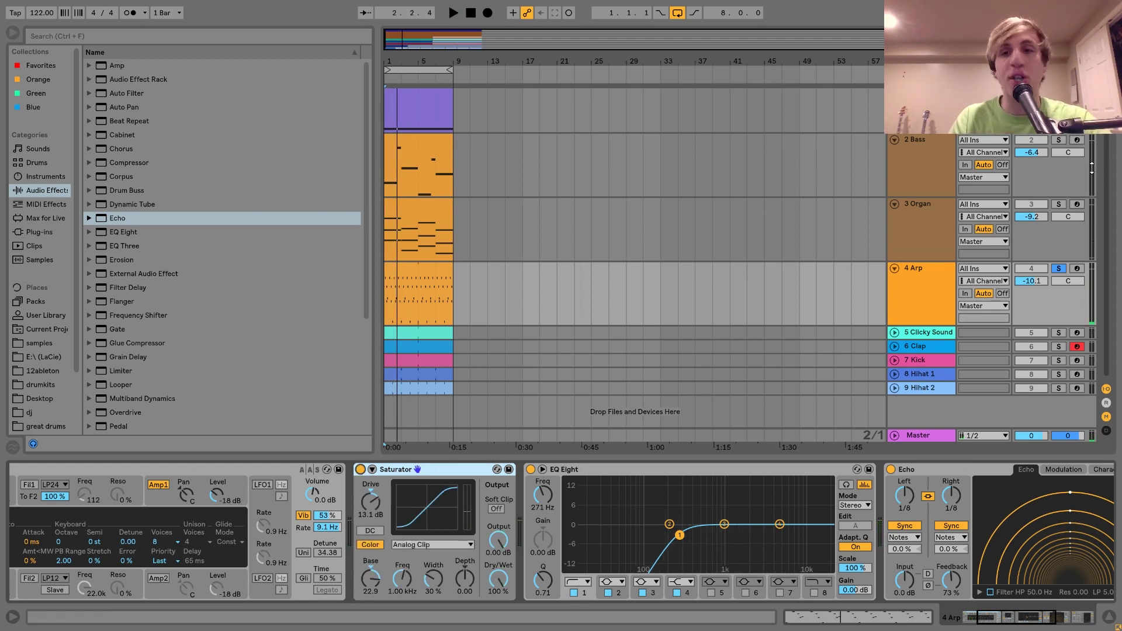
- Solo the Organ and Bass together, play them without the Arp, and return the solo to the Arp track
{"action": "left_click", "coordinate": [1058, 204]}
{"action": "key", "text": "space"}
{"action": "left_click", "coordinate": [1060, 141], "text": "ctrl"}
{"action": "scroll", "coordinate": [1061, 142], "scroll_direction": "up", "scroll_amount": 1}
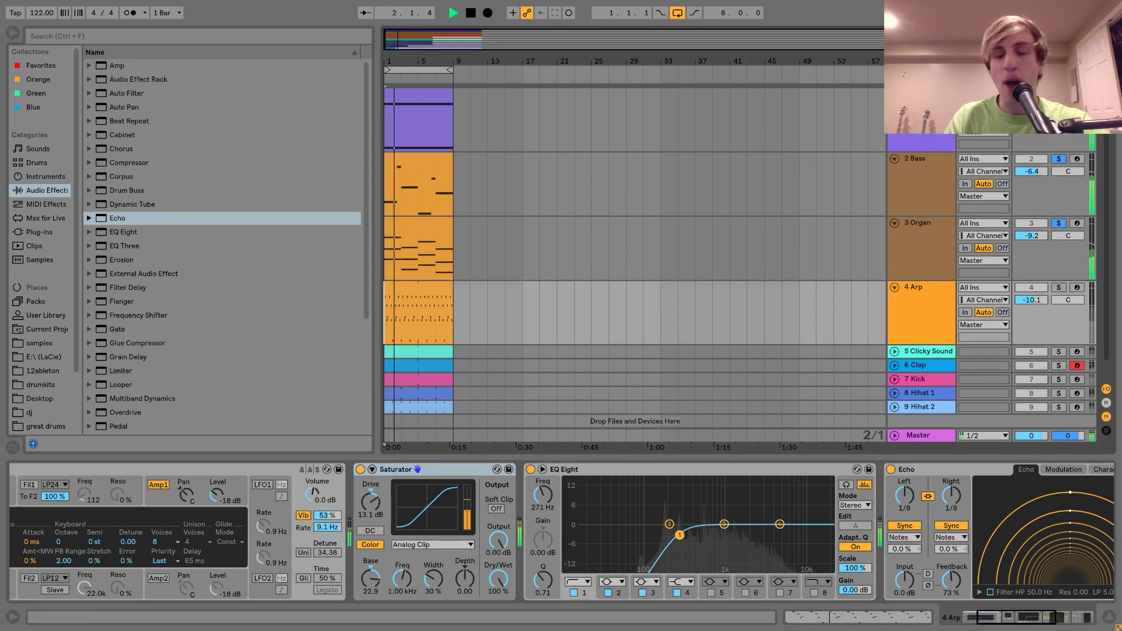
{"action": "key", "text": "space"}
{"action": "left_click", "coordinate": [1058, 287]}
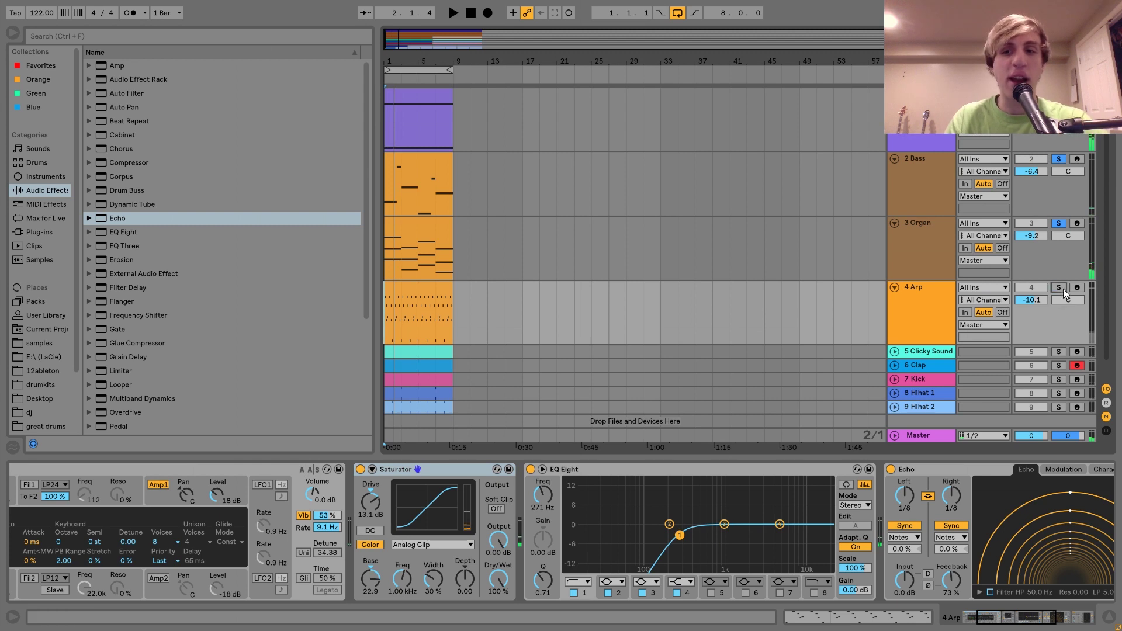
{"action": "left_click", "coordinate": [892, 294]}
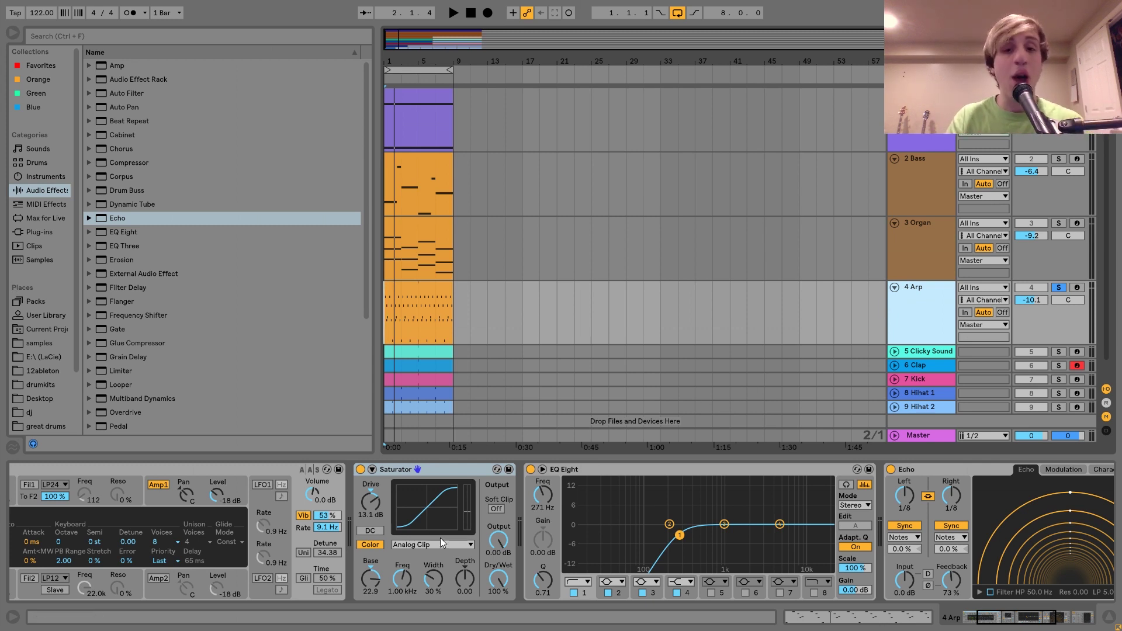
- Go through the Arp's EQ Eight, Echo and Compressor sidechained to 7-Kick, playing the track while on the Echo
{"action": "left_click", "coordinate": [554, 499]}
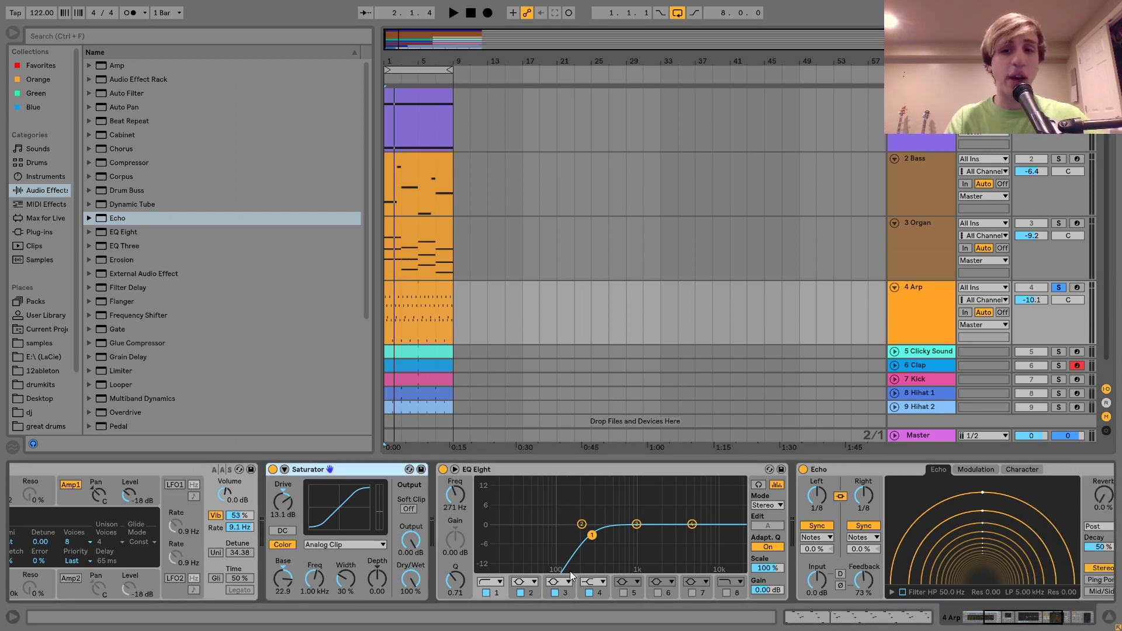
{"action": "scroll", "coordinate": [570, 571], "scroll_direction": "right", "scroll_amount": 5}
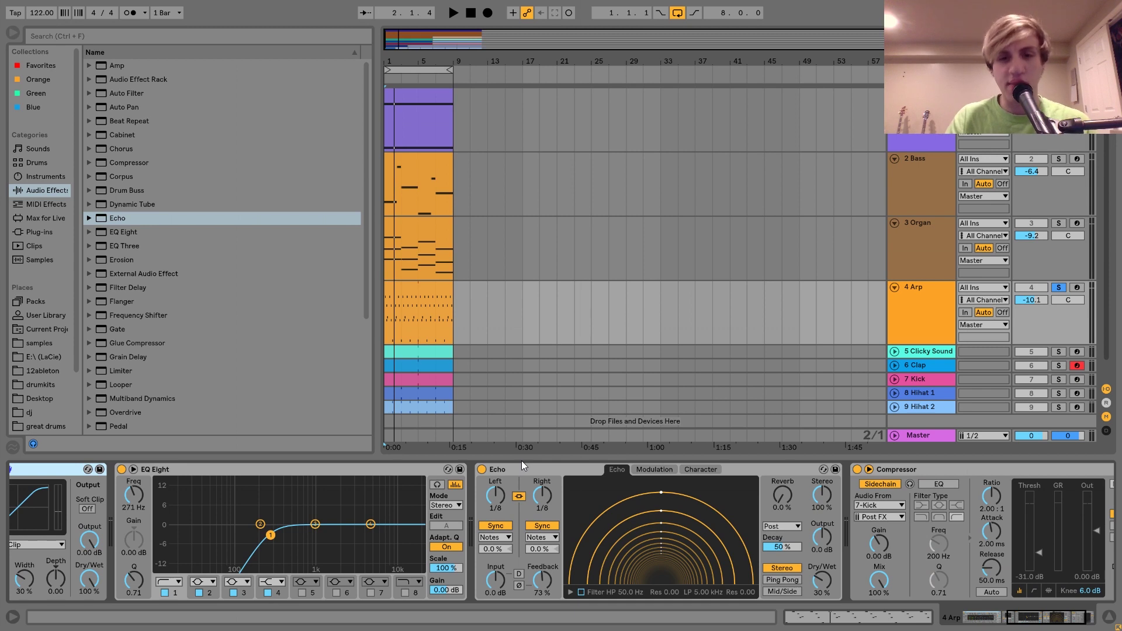
{"action": "key", "text": "space"}
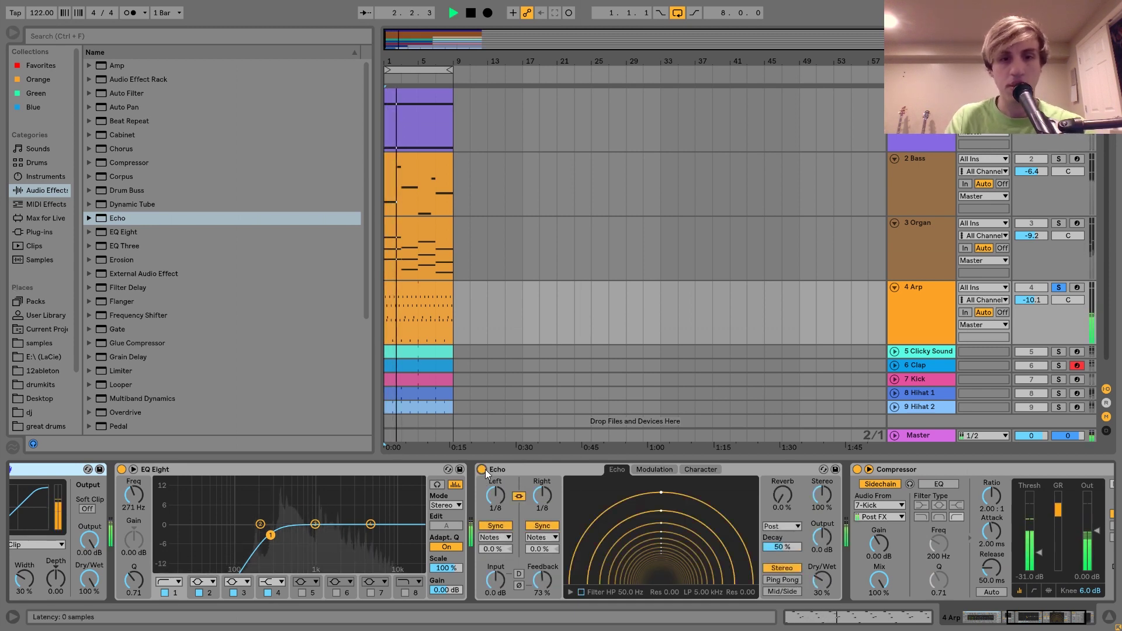
{"action": "scroll", "coordinate": [485, 468], "scroll_direction": "right", "scroll_amount": 3}
{"action": "key", "text": "space"}
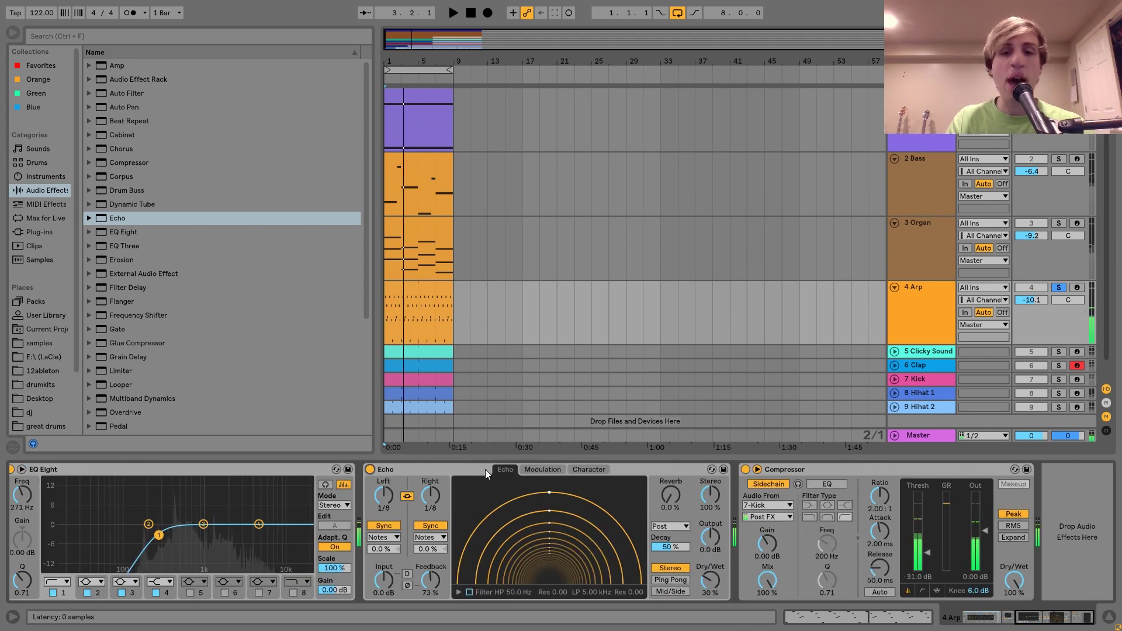
{"action": "left_click", "coordinate": [772, 472]}
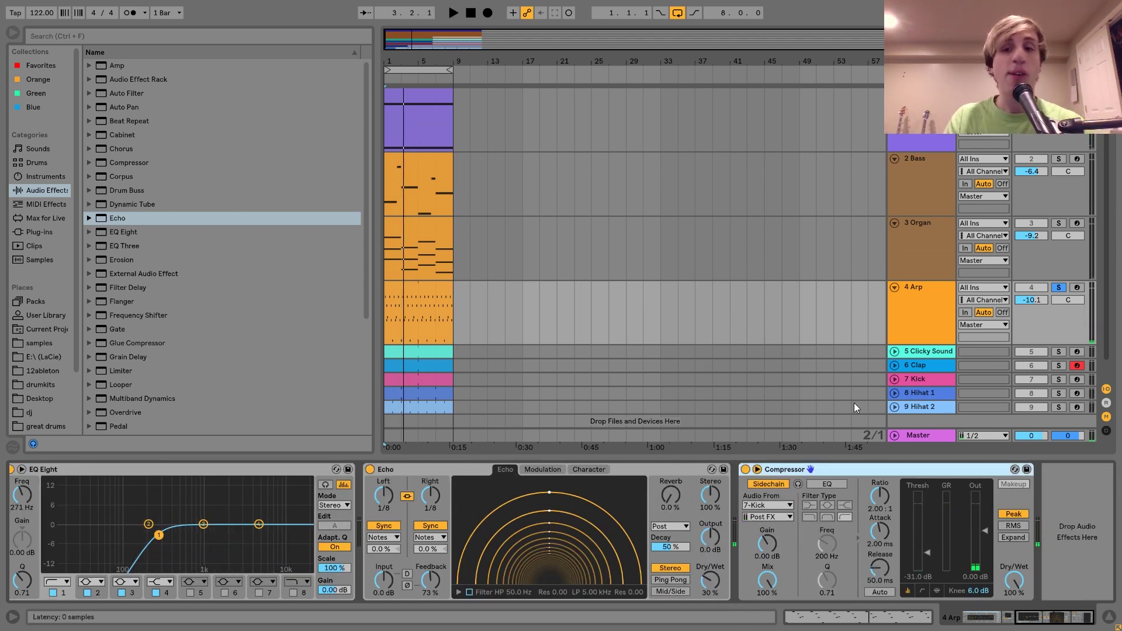
- Unfold and solo the Clicky Sounds track, select its clip from bar 1 to 9, and play it
{"action": "left_click", "coordinate": [923, 352]}
{"action": "left_click", "coordinate": [895, 351]}
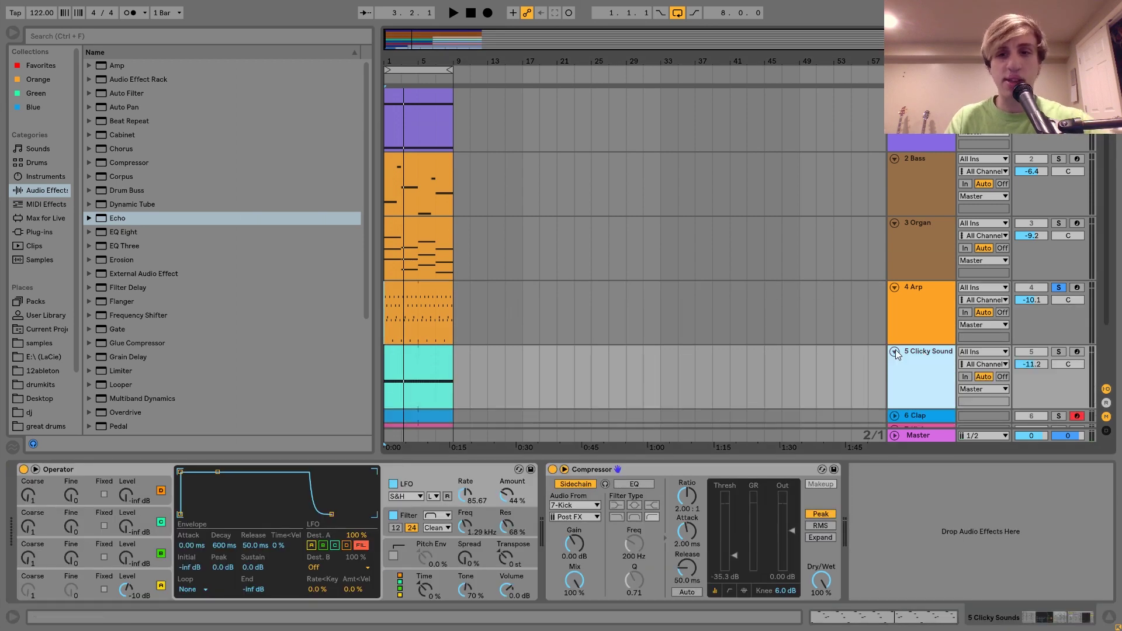
{"action": "left_click", "coordinate": [1059, 352]}
{"action": "left_click", "coordinate": [415, 355]}
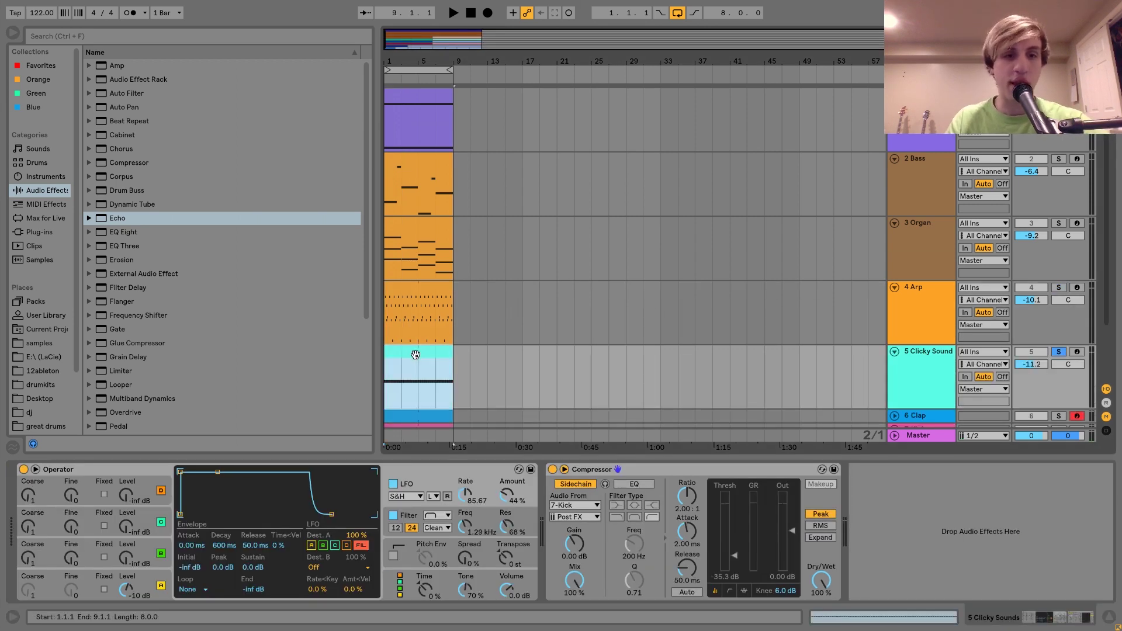
{"action": "key", "text": "space"}
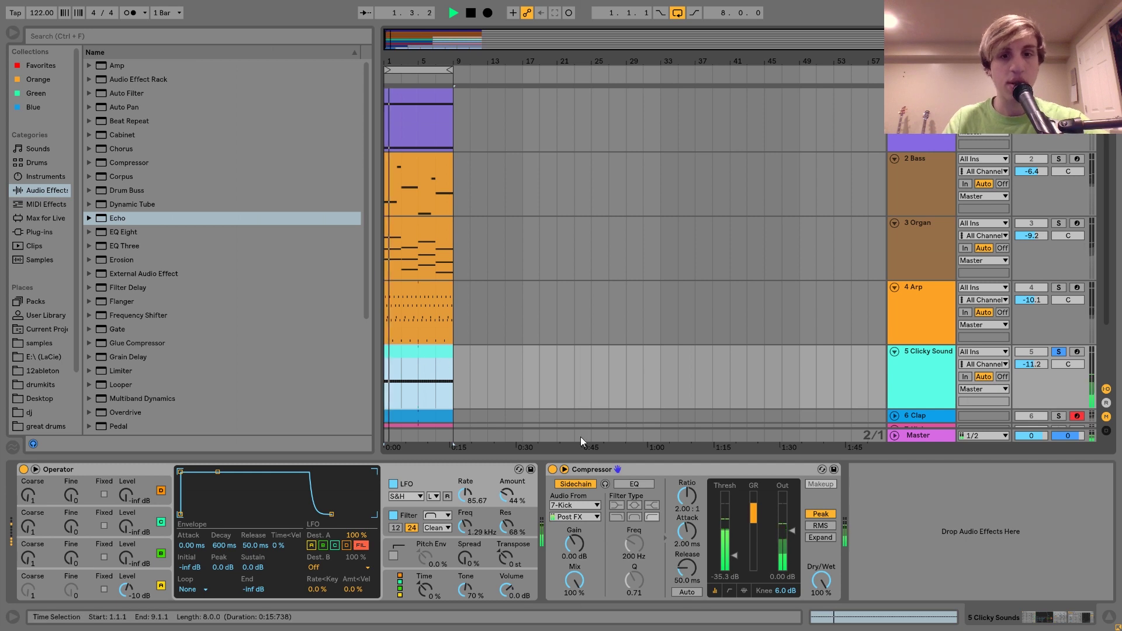
{"action": "scroll", "coordinate": [516, 332], "scroll_direction": "down", "scroll_amount": 3}
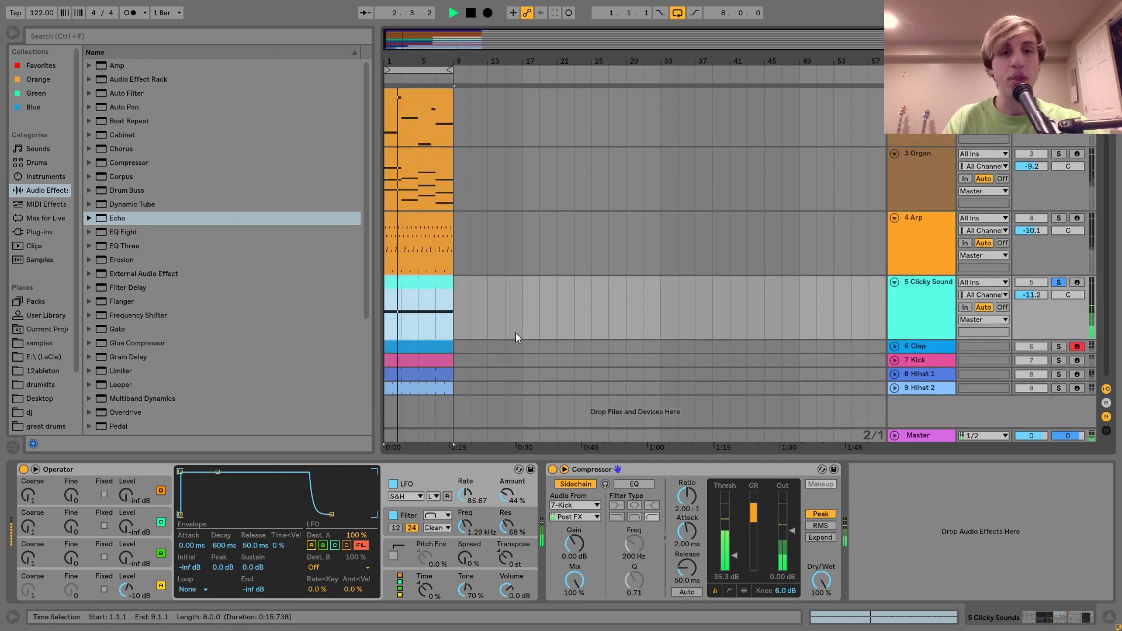
{"action": "key", "text": "space"}
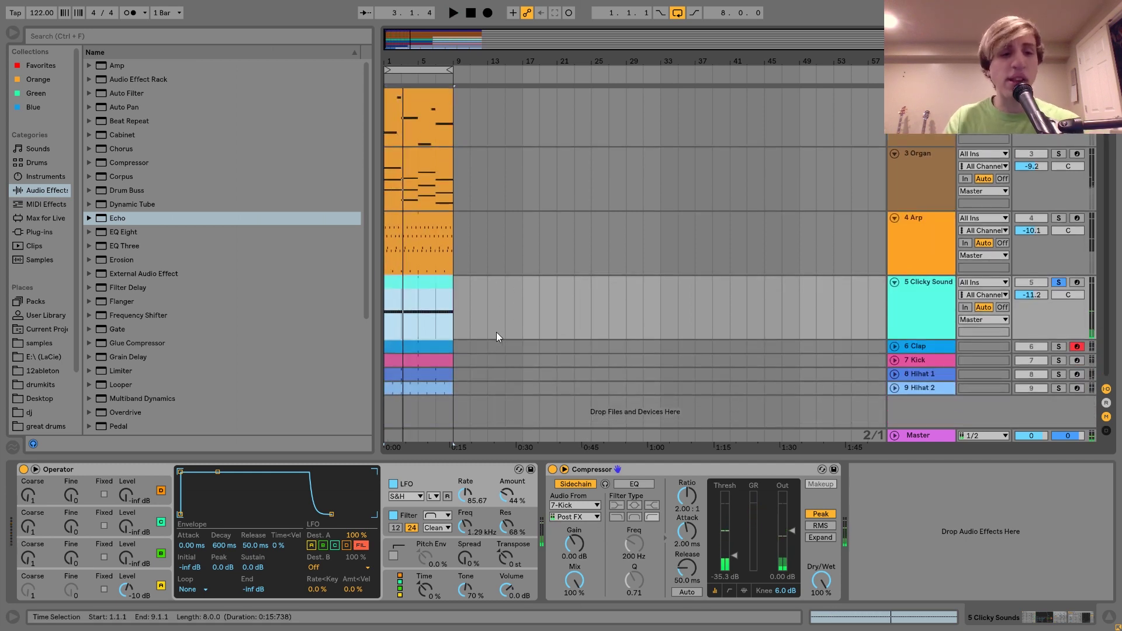
- View the Clicky Sounds clip's C3 notes in the note editor, and inspect Operator's oscillator A and filter envelopes
{"action": "double_click", "coordinate": [420, 284]}
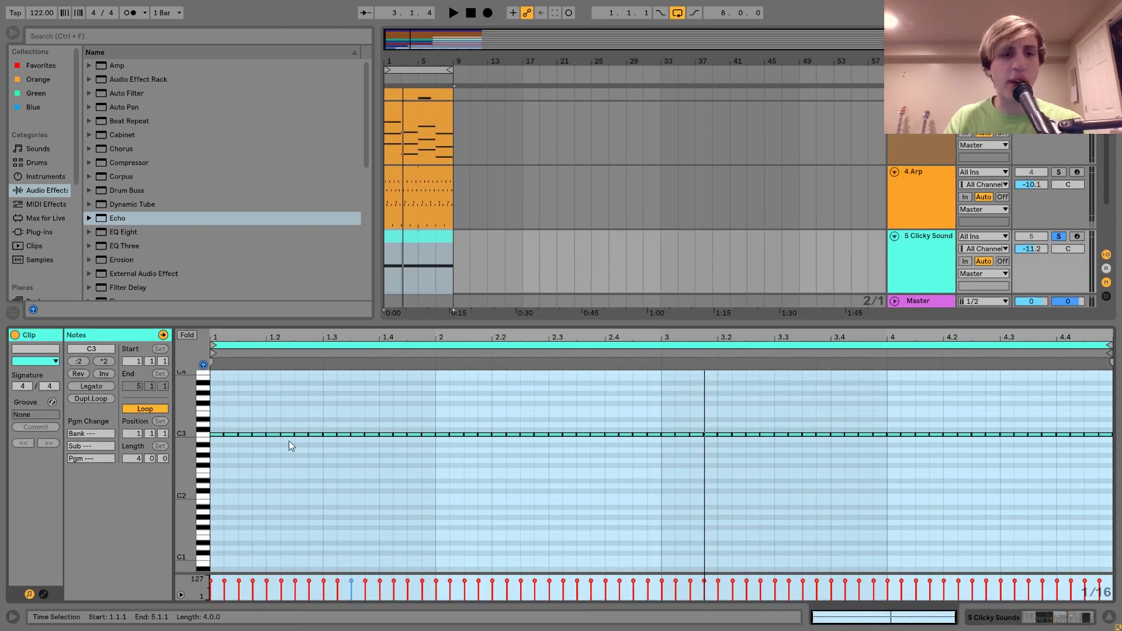
{"action": "left_click", "coordinate": [222, 430]}
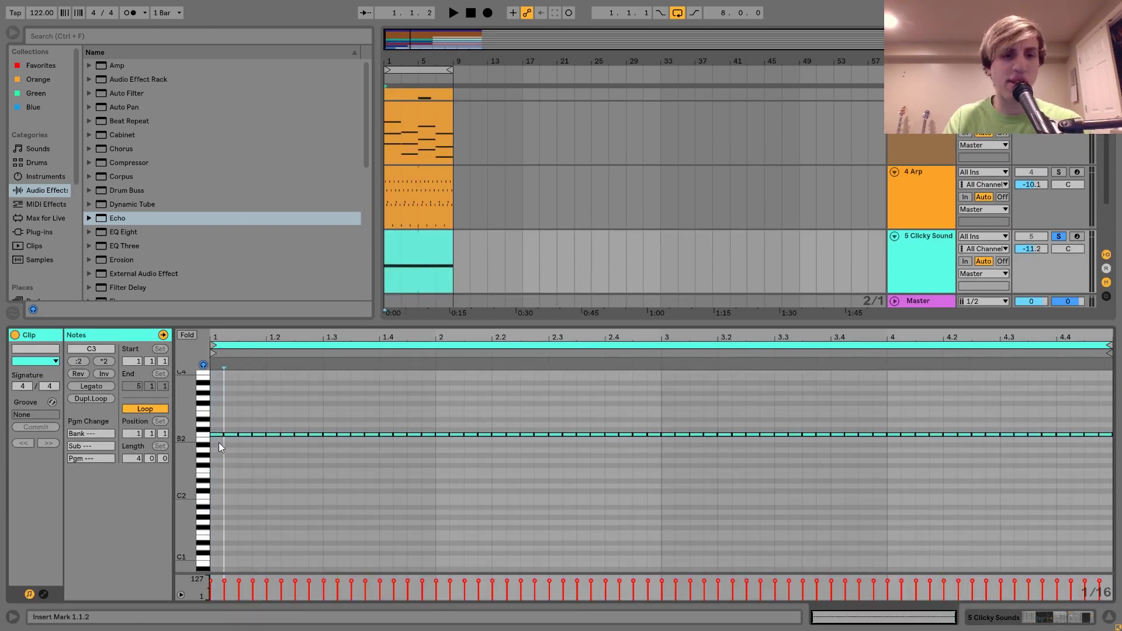
{"action": "left_click", "coordinate": [938, 268]}
{"action": "left_click", "coordinate": [153, 579]}
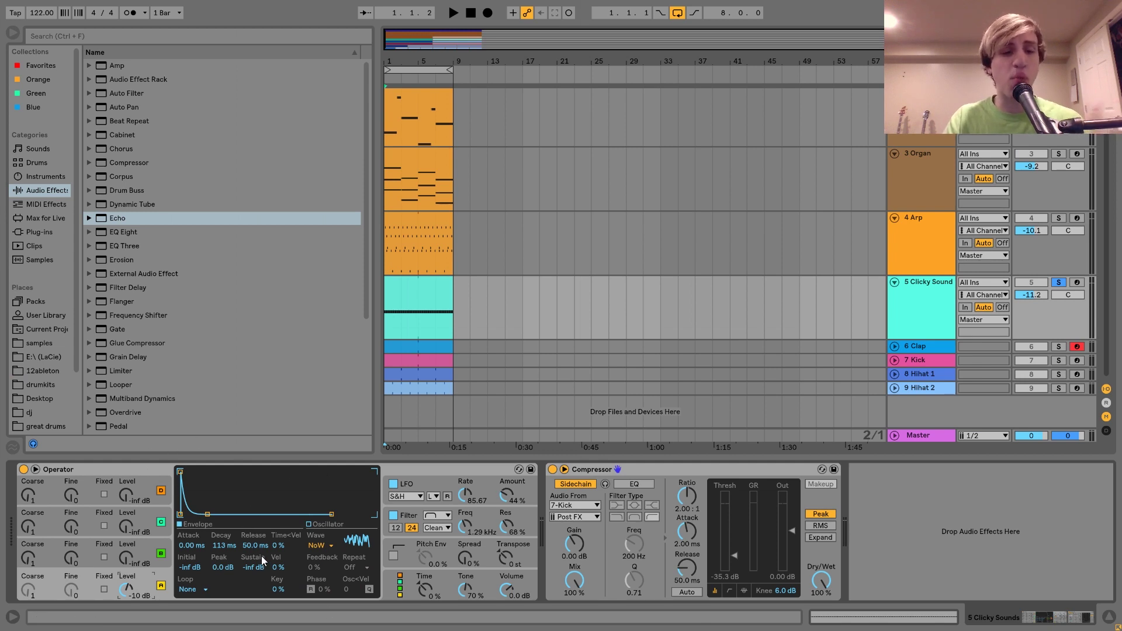
{"action": "left_click", "coordinate": [412, 519]}
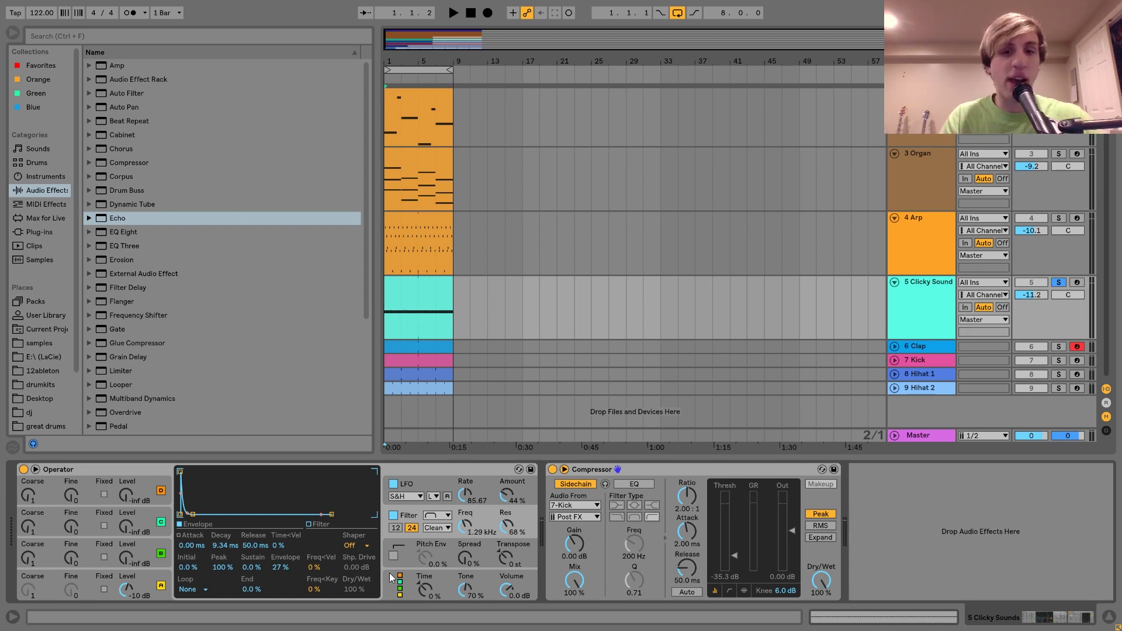
- Vary Operator's filter envelope amount during playback, taking it up to 54% and down to 1%
{"action": "key", "text": "space"}
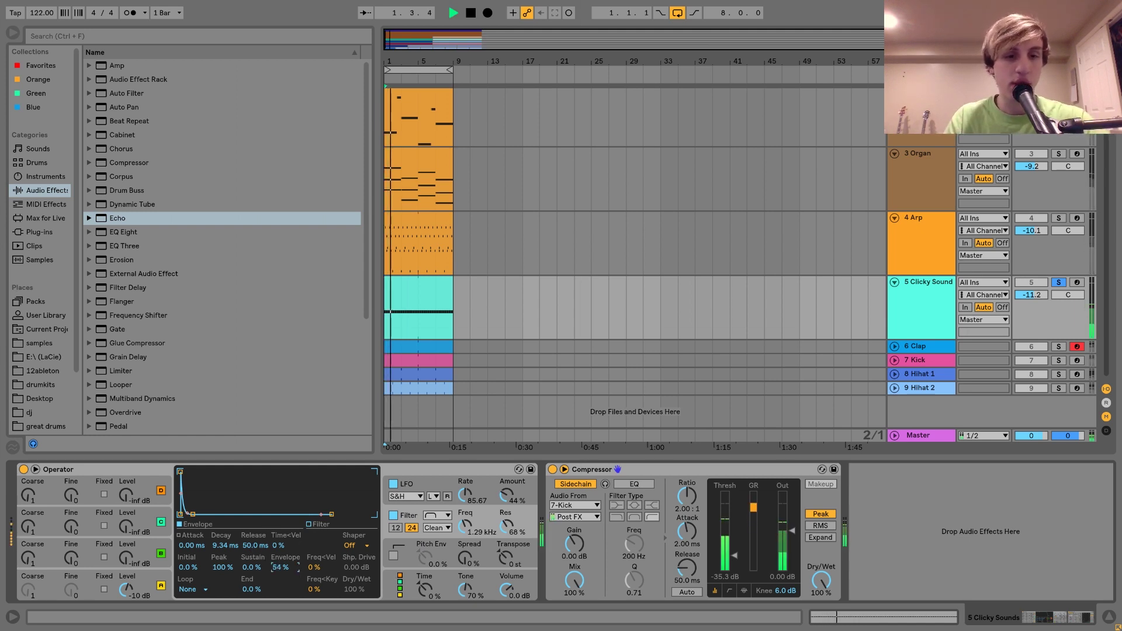
{"action": "mouse_move", "coordinate": [281, 566]}
{"action": "left_mouse_down"}
{"action": "mouse_move", "coordinate": [281, 581]}
{"action": "mouse_move", "coordinate": [282, 565]}
{"action": "left_mouse_up"}
{"action": "key", "text": "space"}
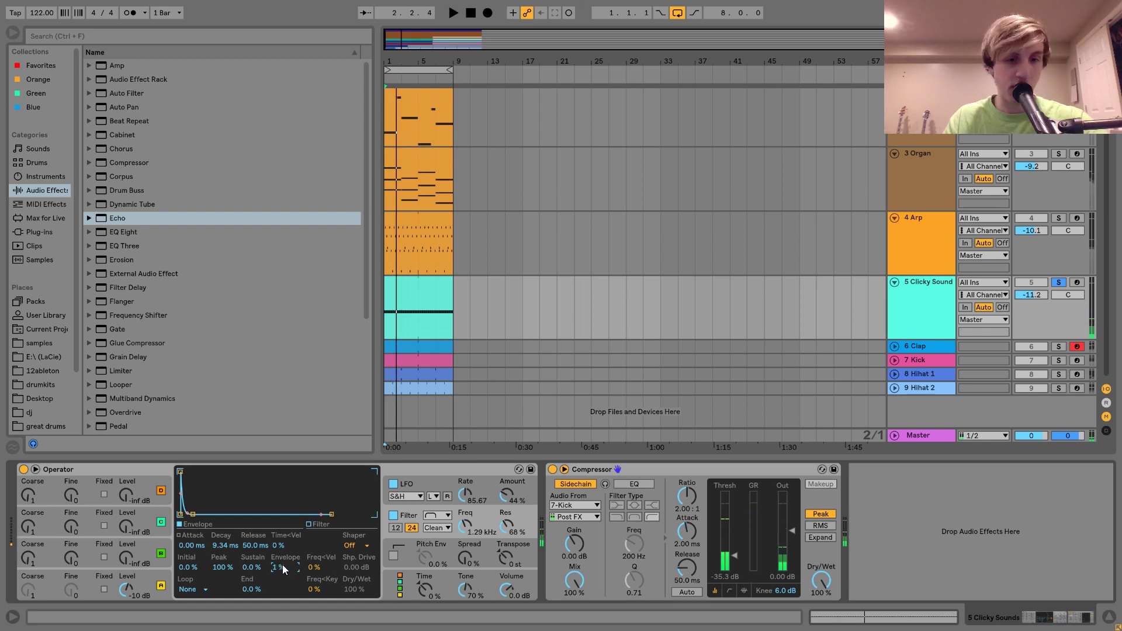
- Examine Operator's LFO settings and filter section, and play the Clicky Sounds track to hear the modulation
{"action": "left_click", "coordinate": [439, 471]}
{"action": "left_click", "coordinate": [433, 486]}
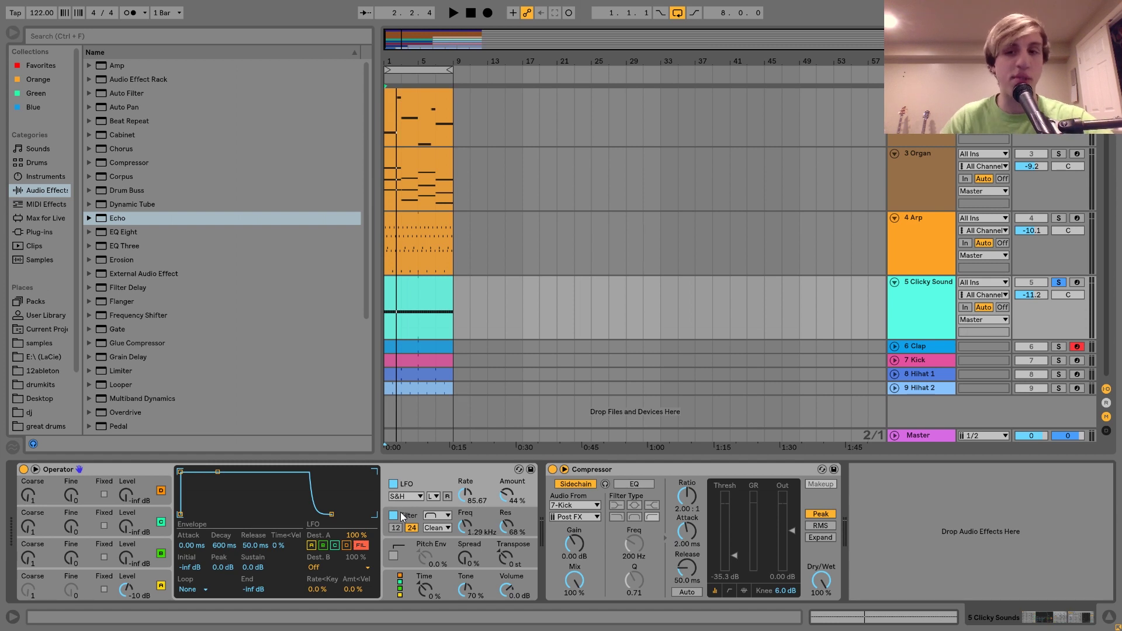
{"action": "key", "text": "space"}
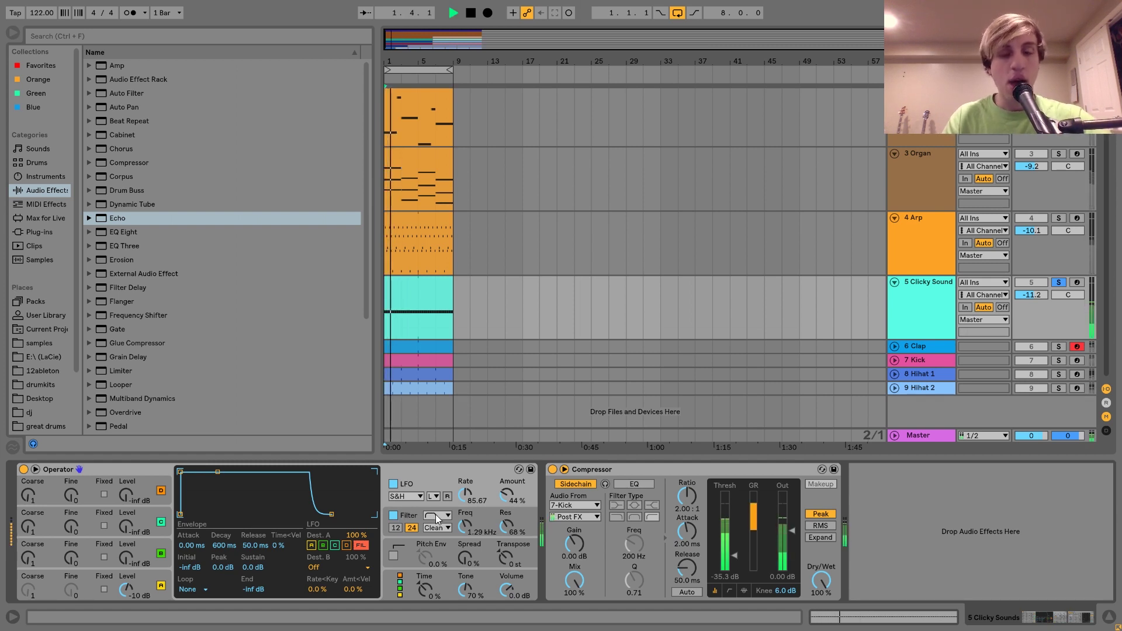
{"action": "key", "text": "space"}
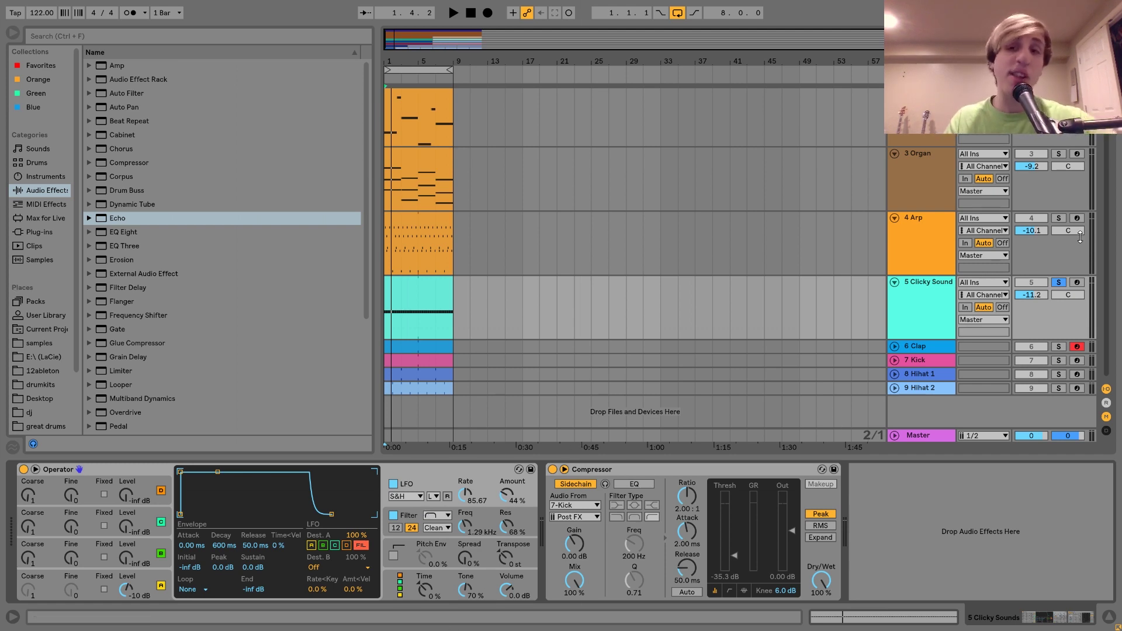
- Add the Arp to the soloed Clicky Sounds track and play both together
{"action": "left_click", "coordinate": [1061, 215]}
{"action": "key", "text": "space"}
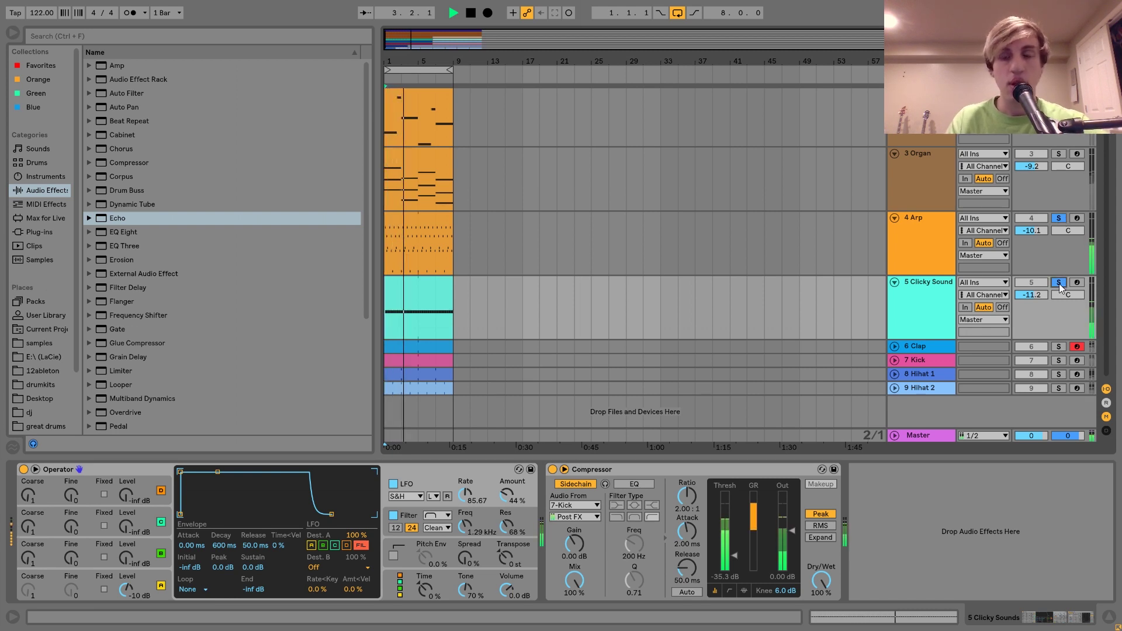
{"action": "key", "text": "space"}
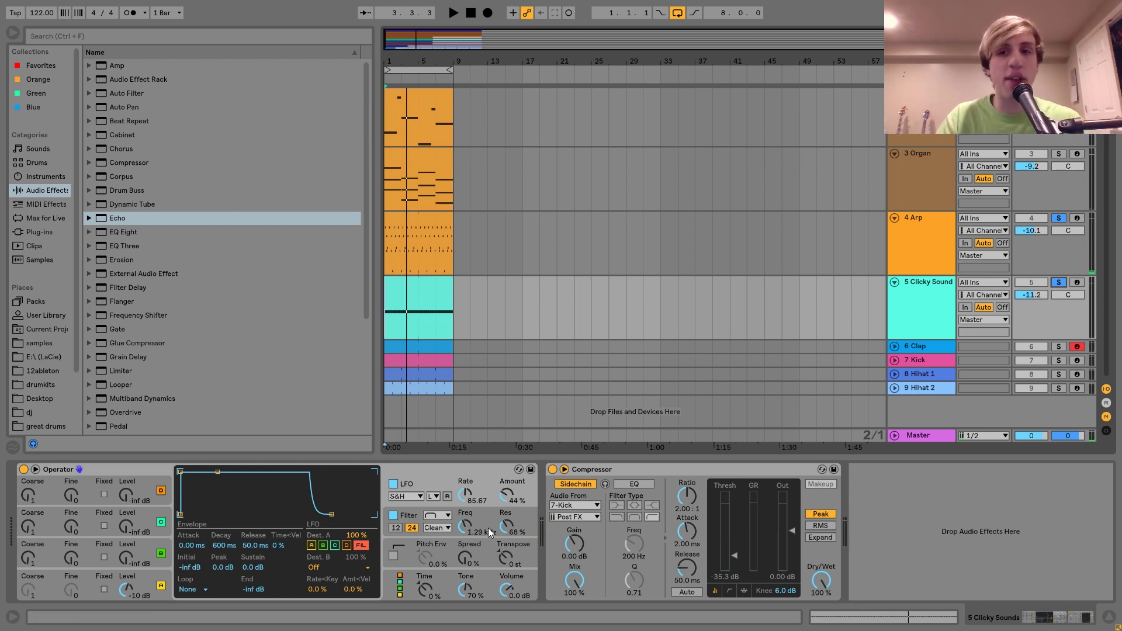
- Remove the Arp from the solo and inspect the Clicky Sounds track's Compressor, sidechained to the Kick
{"action": "left_click", "coordinate": [1059, 218]}
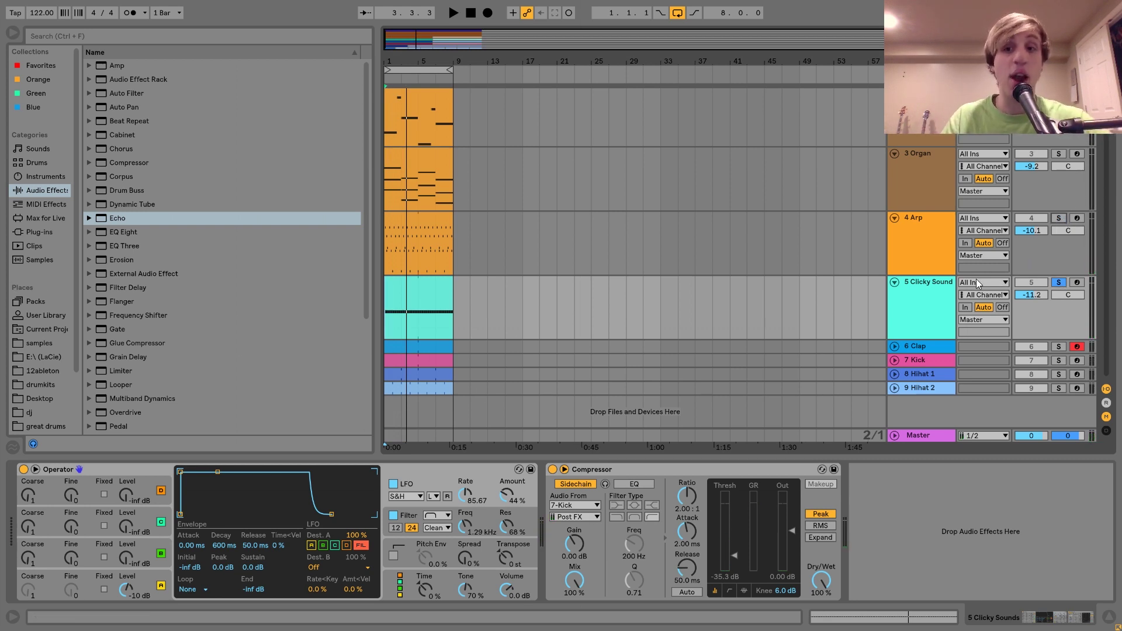
{"action": "left_click", "coordinate": [929, 284]}
{"action": "left_click", "coordinate": [641, 468]}
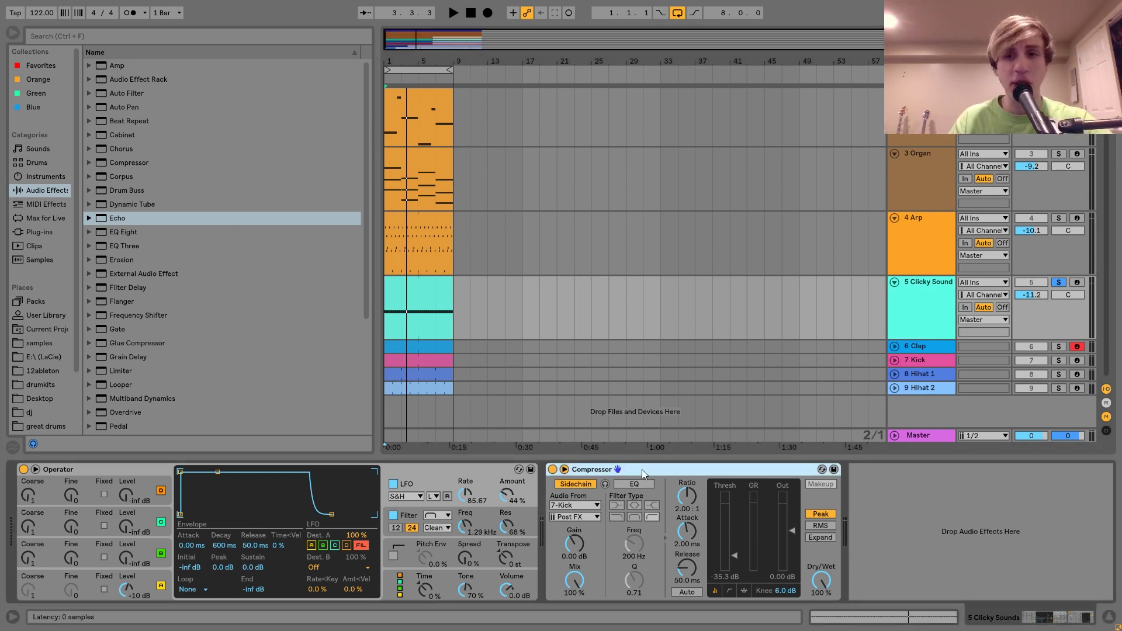
- Unfold and solo the Clap track, play it on its own, and select its clip
{"action": "left_click", "coordinate": [906, 349]}
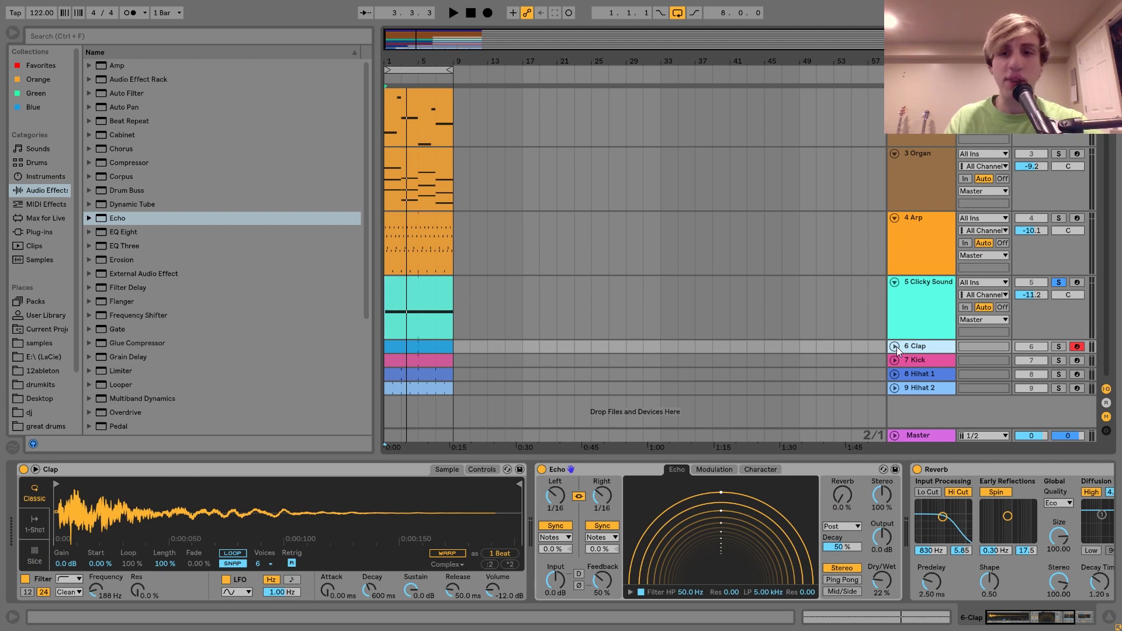
{"action": "left_click", "coordinate": [894, 346]}
{"action": "left_click", "coordinate": [1058, 346]}
{"action": "key", "text": "space"}
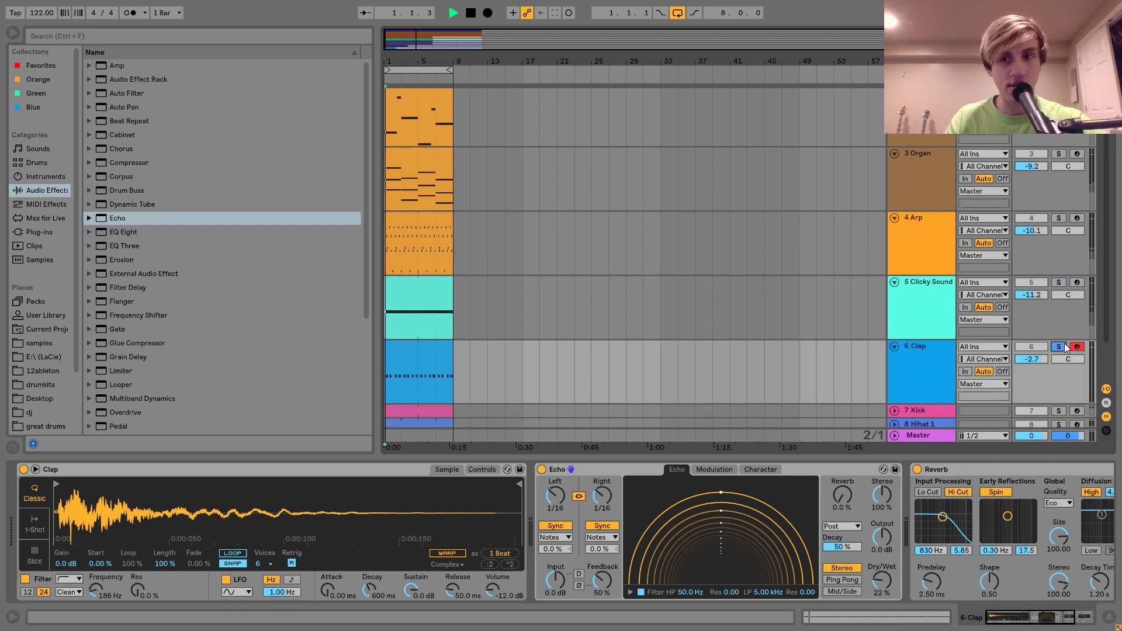
{"action": "left_click", "coordinate": [431, 347]}
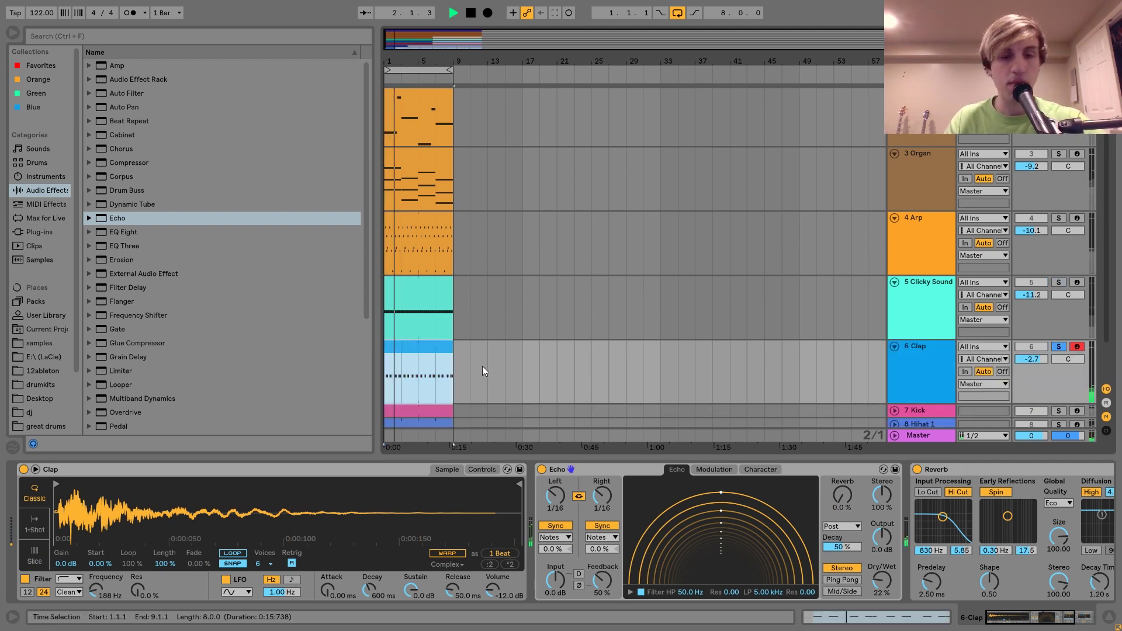
{"action": "key", "text": "space"}
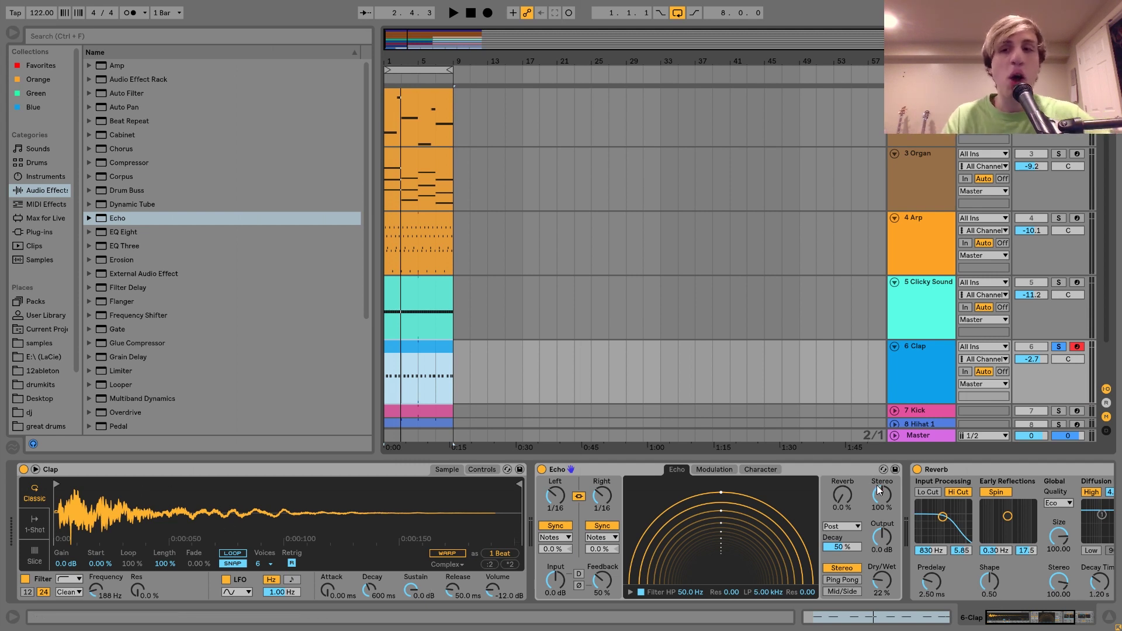
- Inspect the Clap sampler's filter settings and show its filter, LFO and envelope controls
{"action": "key", "text": "a"}
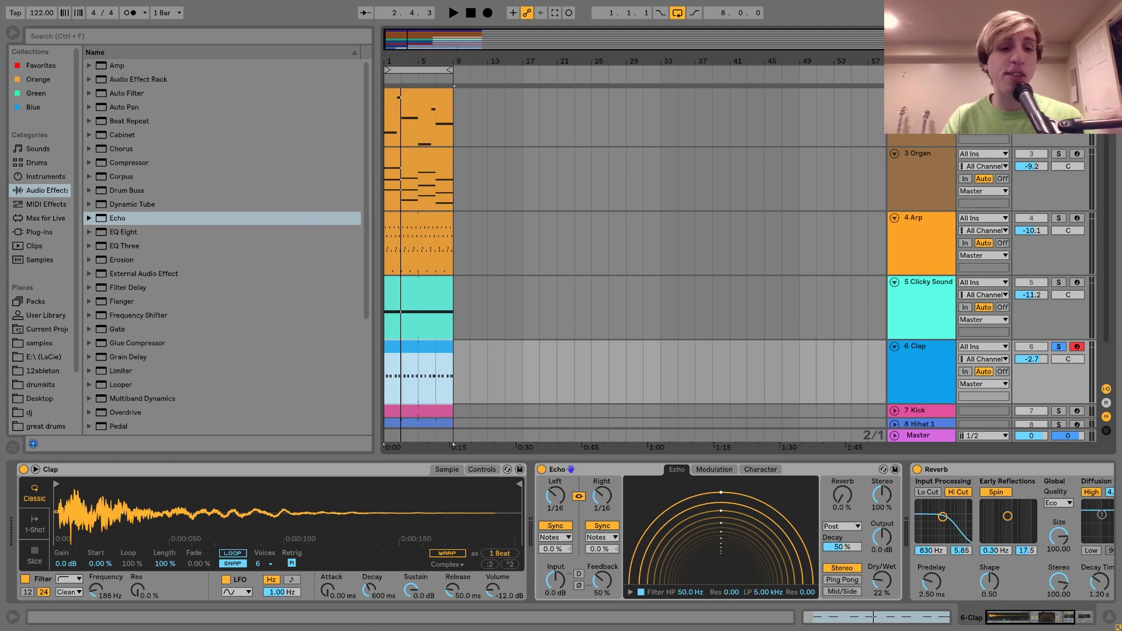
{"action": "left_click", "coordinate": [94, 592]}
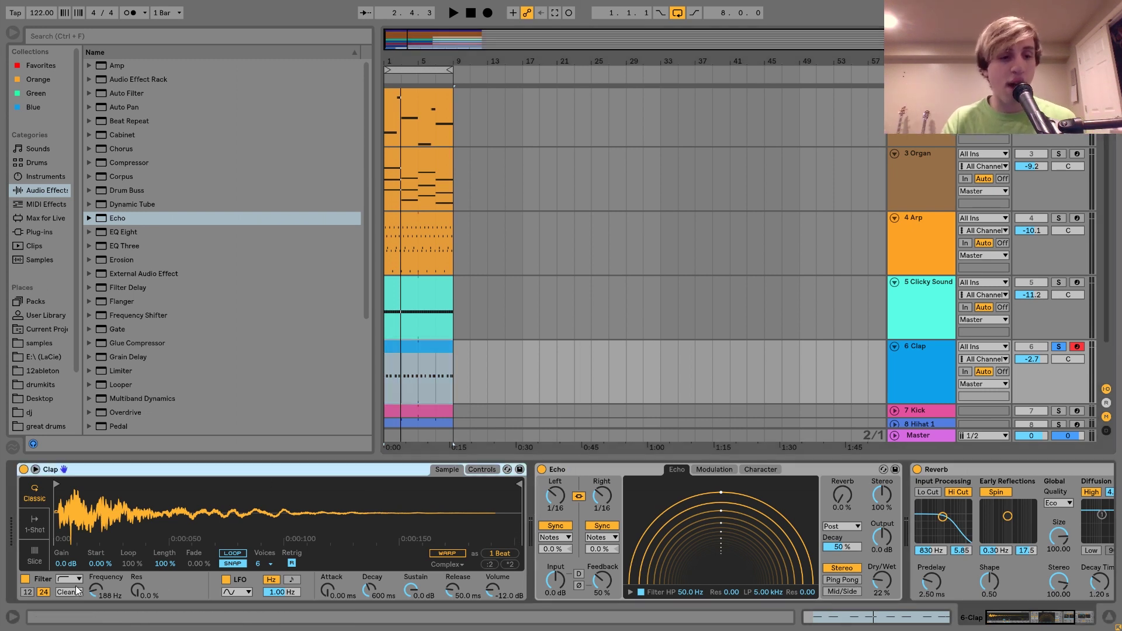
{"action": "left_click", "coordinate": [100, 594]}
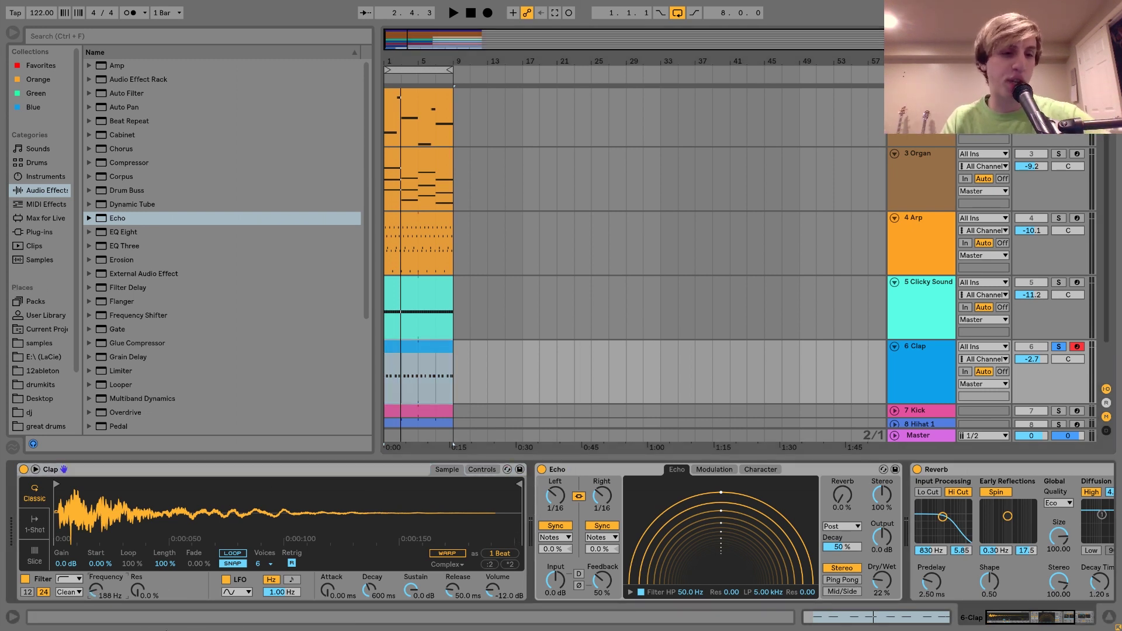
{"action": "left_click", "coordinate": [477, 470]}
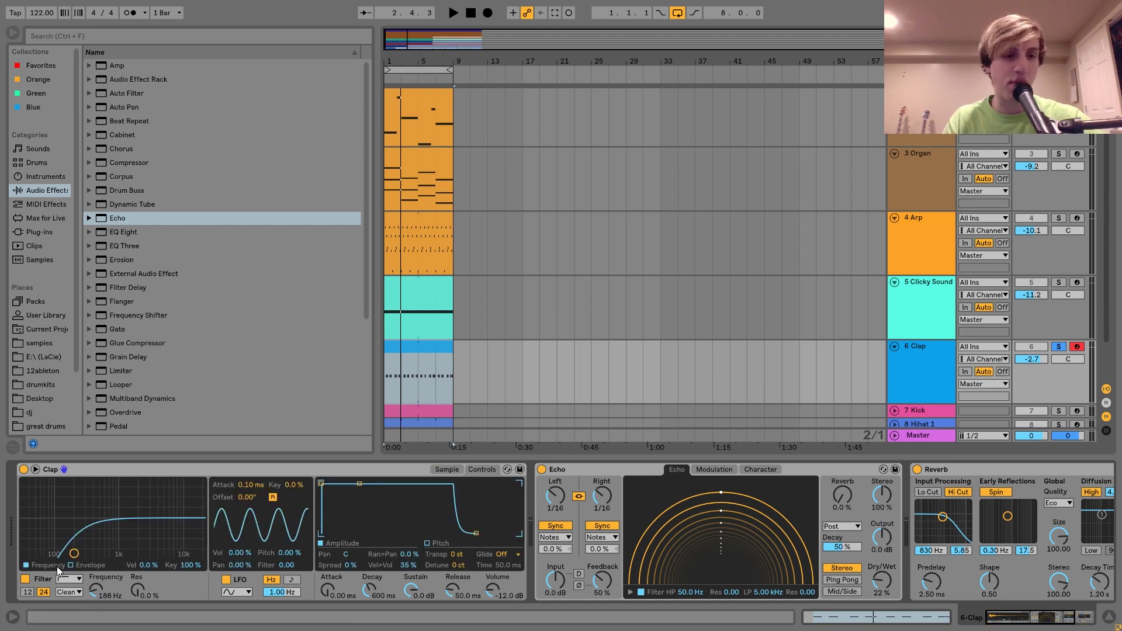
- Bypass the Clap track's Echo and Reverb and play the dry clap
{"action": "scroll", "coordinate": [402, 538], "scroll_direction": "right", "scroll_amount": 5}
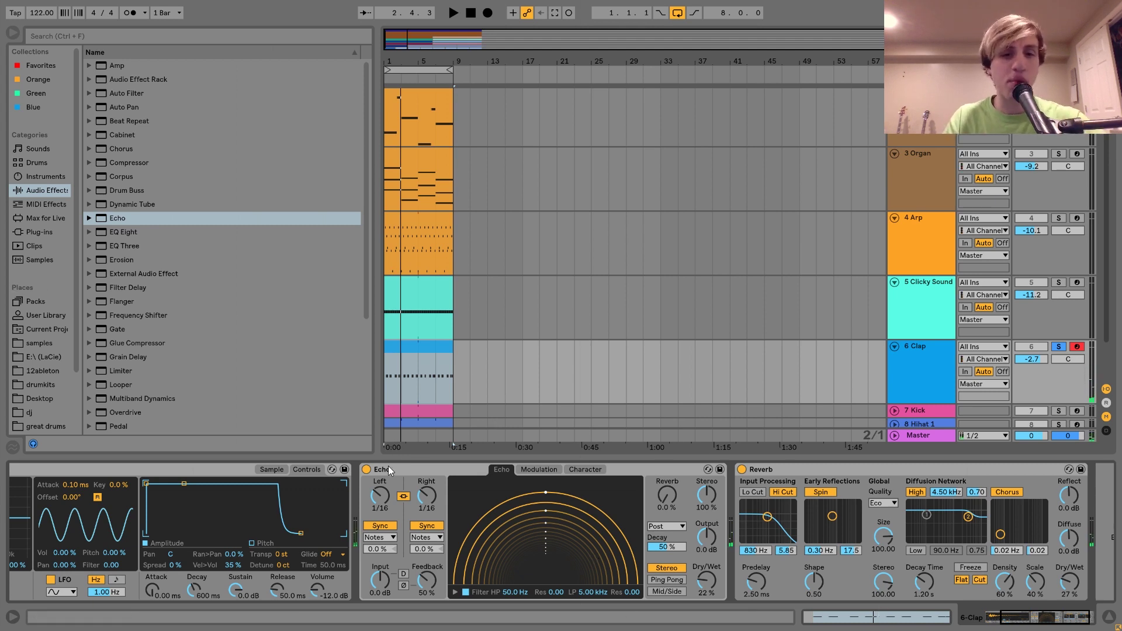
{"action": "left_click", "coordinate": [366, 469]}
{"action": "left_click", "coordinate": [742, 470]}
{"action": "key", "text": "space"}
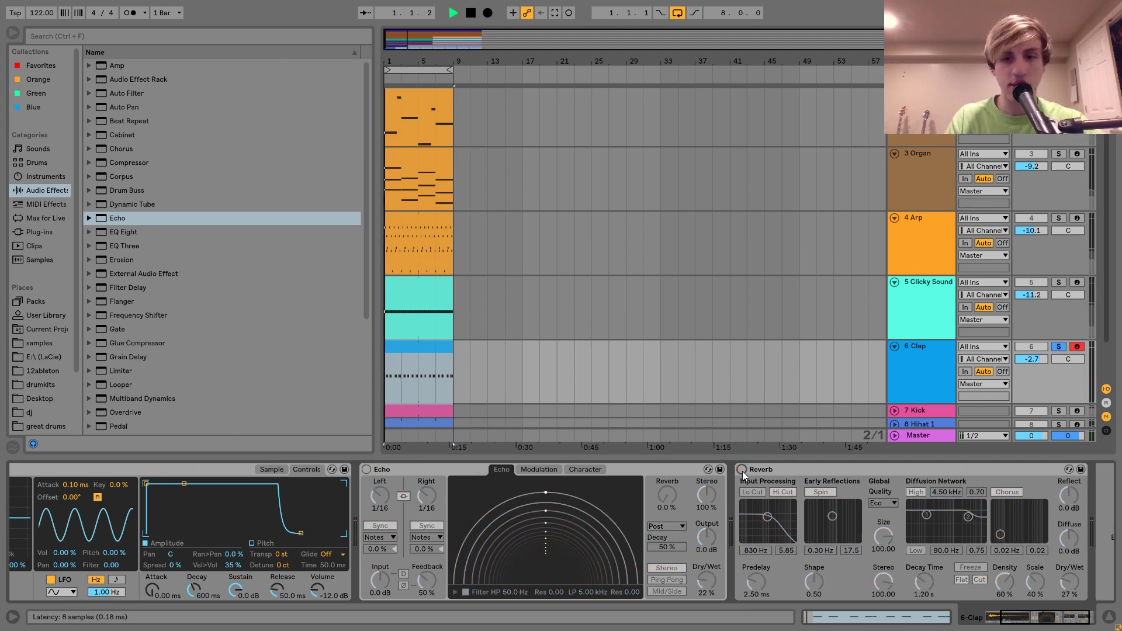
{"action": "key", "text": "space"}
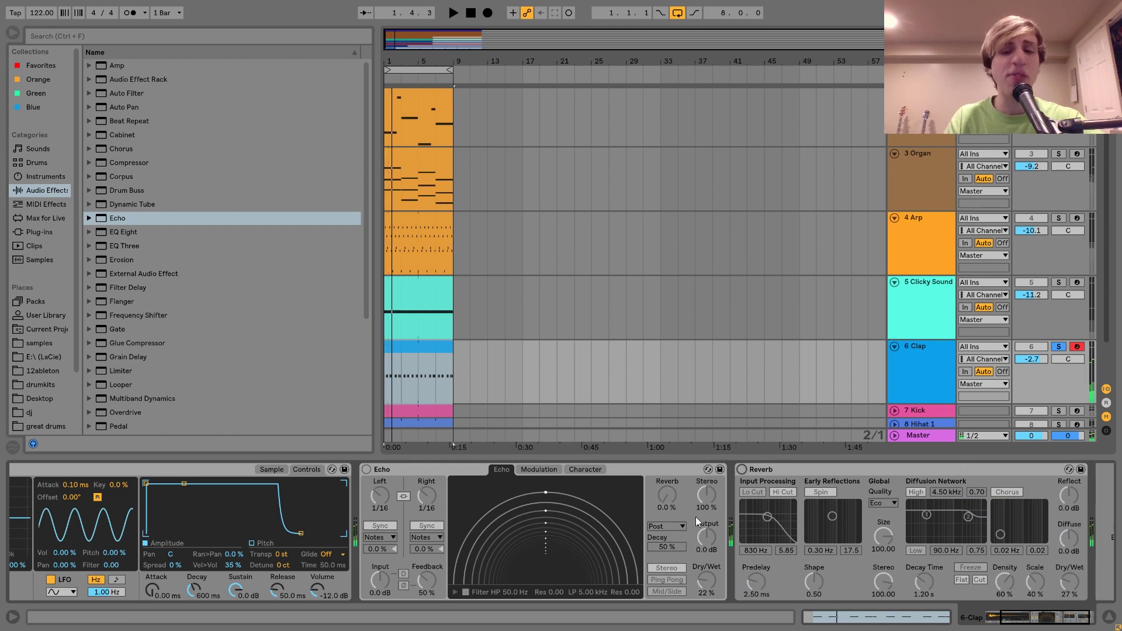
- Re-enable the Clap's Reverb and Echo, play the clap with both effects, and unsolo the track
{"action": "left_click", "coordinate": [742, 469]}
{"action": "left_click", "coordinate": [366, 469]}
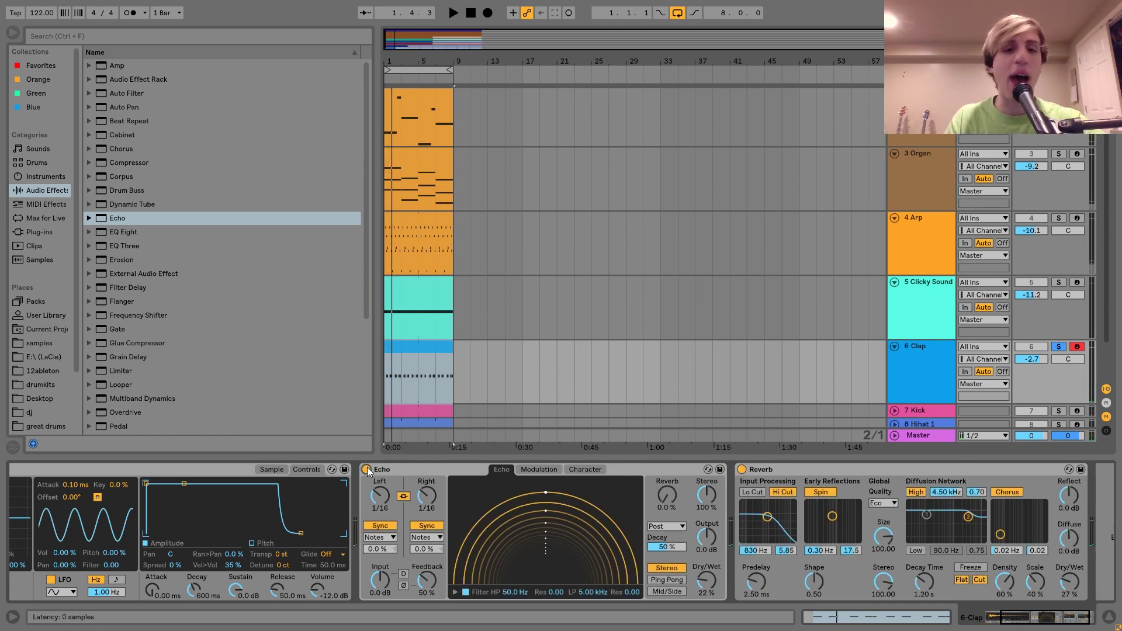
{"action": "key", "text": "space"}
{"action": "left_click", "coordinate": [1059, 346]}
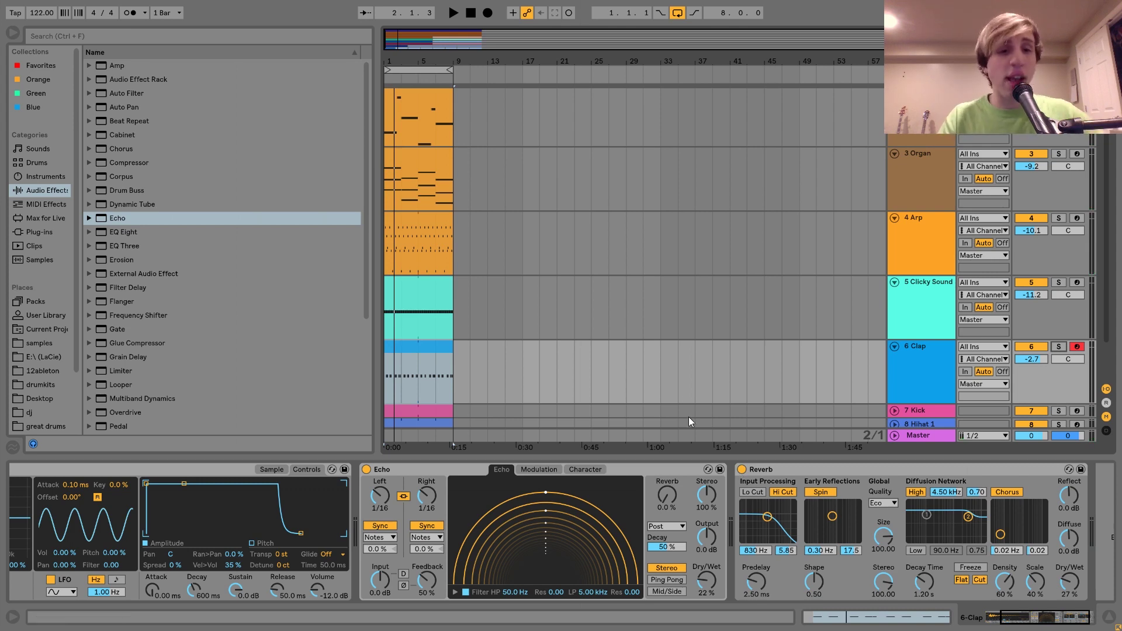
- Unfold and solo the Kick track, and play it on its own
{"action": "scroll", "coordinate": [647, 361], "scroll_direction": "down", "scroll_amount": 2}
{"action": "left_click", "coordinate": [906, 358]}
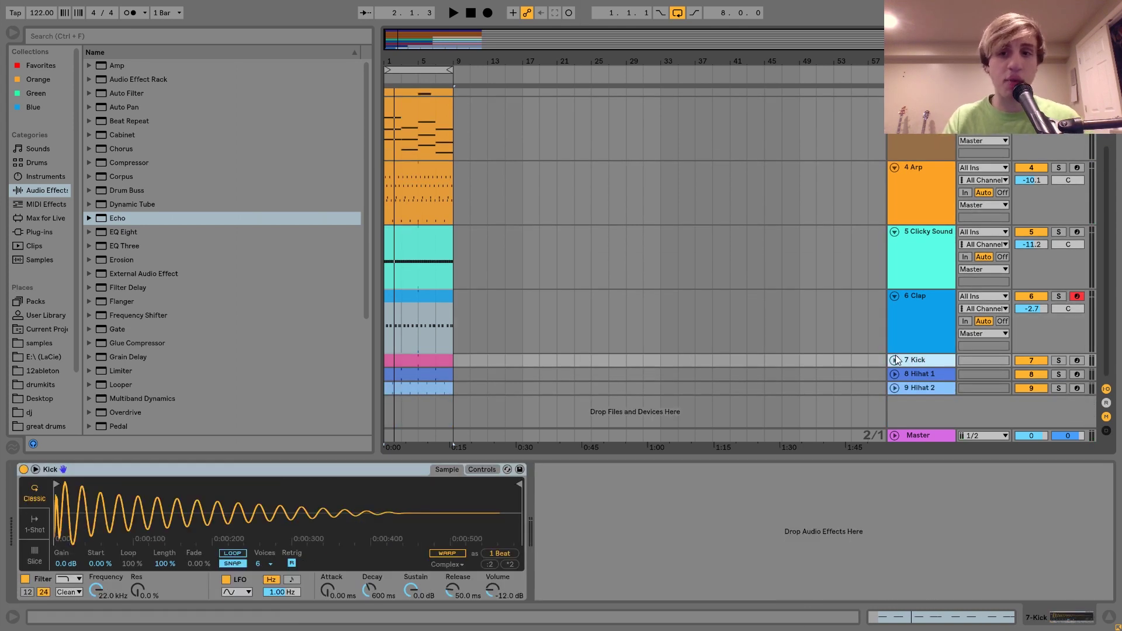
{"action": "left_click", "coordinate": [893, 360]}
{"action": "left_click", "coordinate": [1058, 361]}
{"action": "key", "text": "space"}
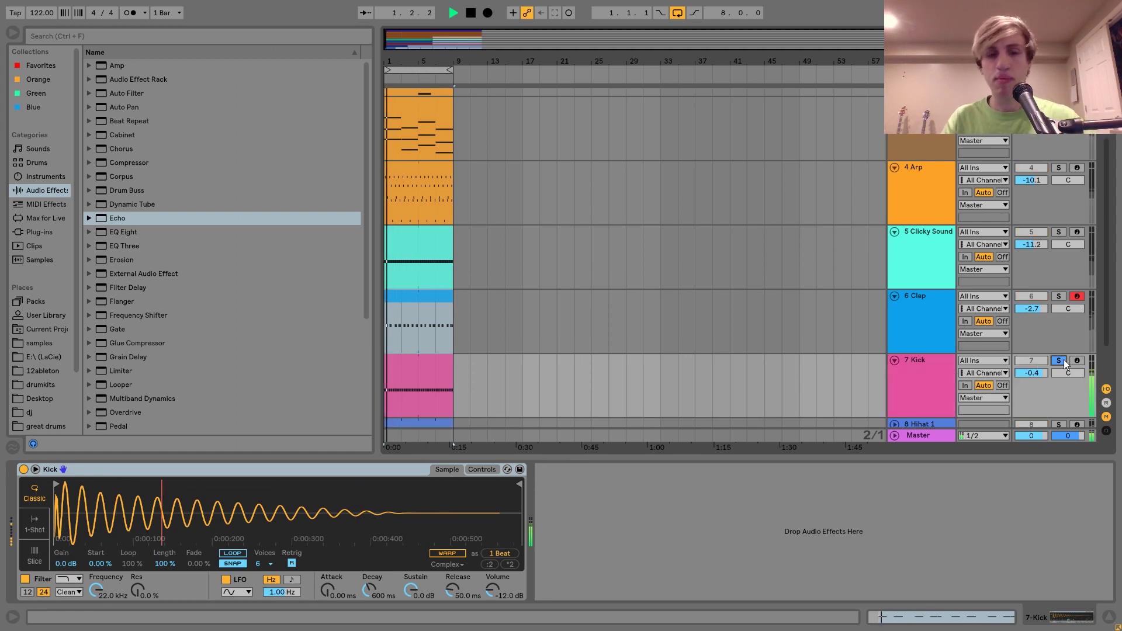
{"action": "key", "text": "space"}
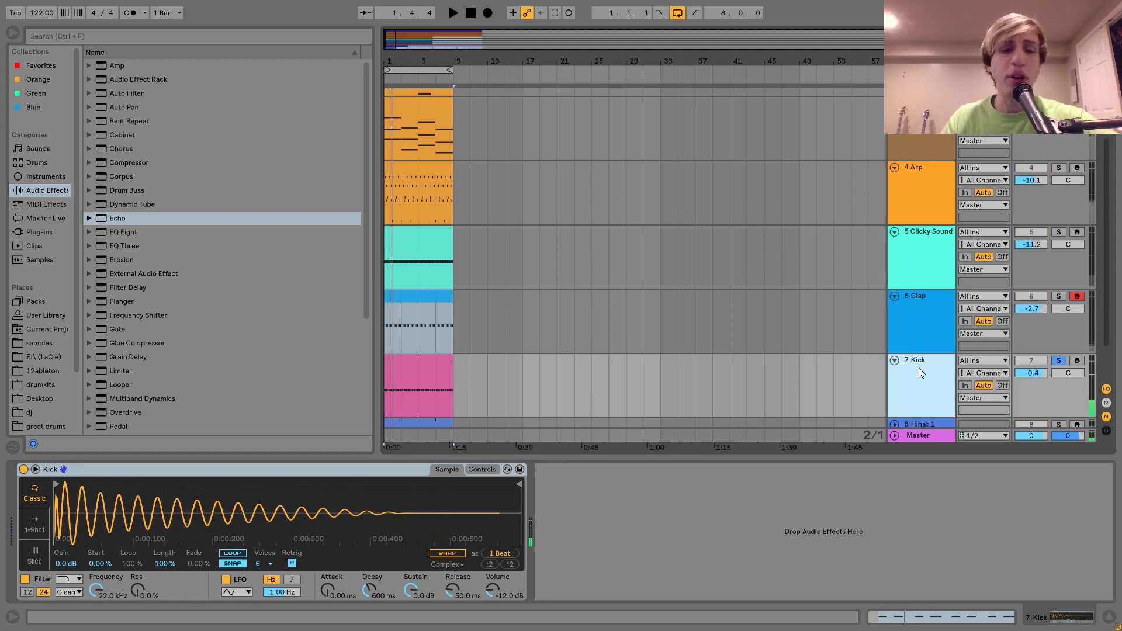
- Examine the Kick sample's waveform and replay the soloed kick
{"action": "scroll", "coordinate": [918, 367], "scroll_direction": "down", "scroll_amount": 2}
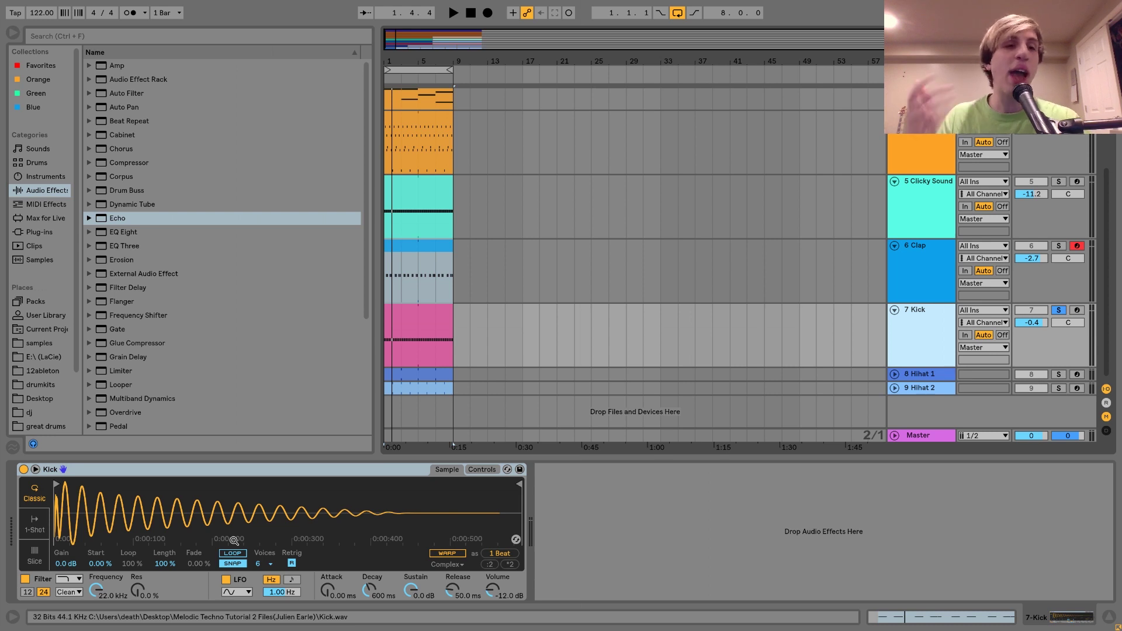
{"action": "key", "text": "space"}
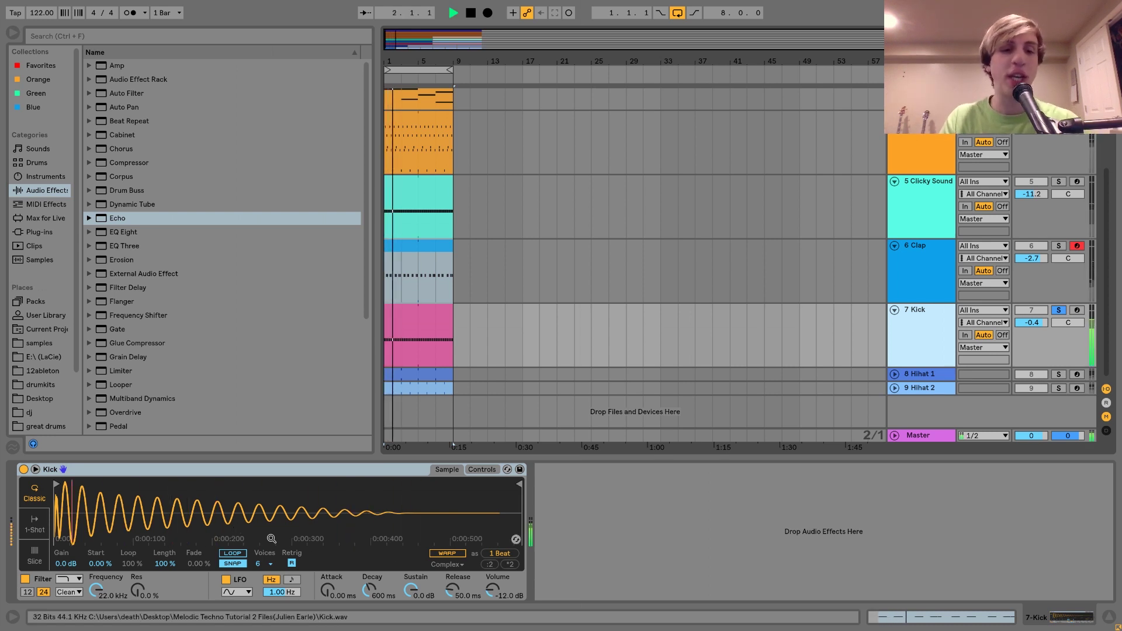
{"action": "key", "text": "space"}
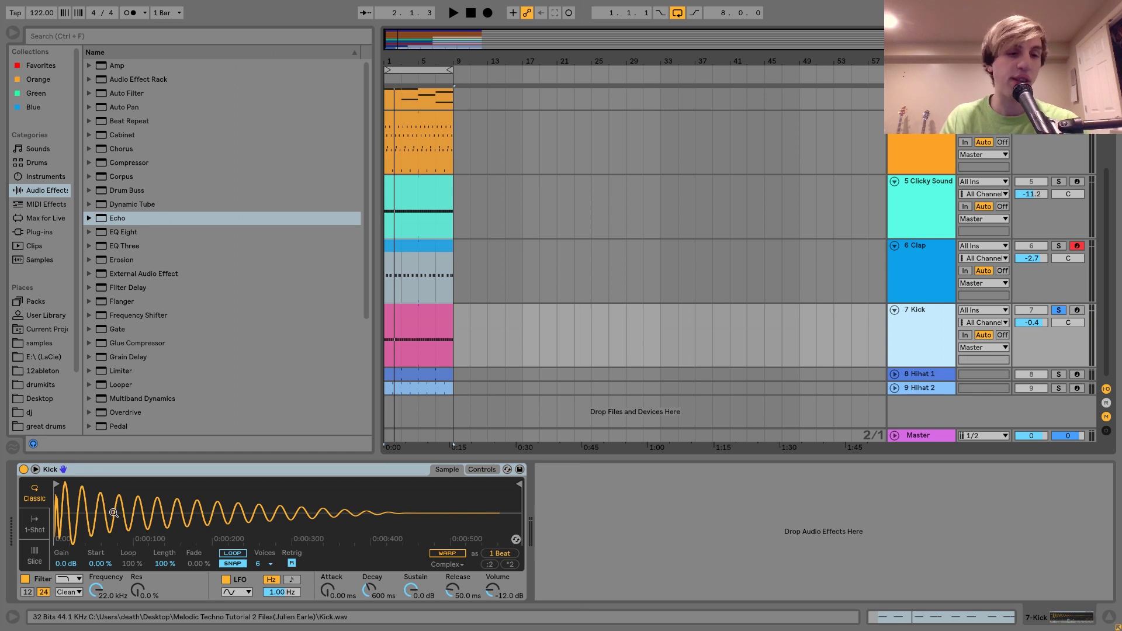
{"action": "key", "text": "space"}
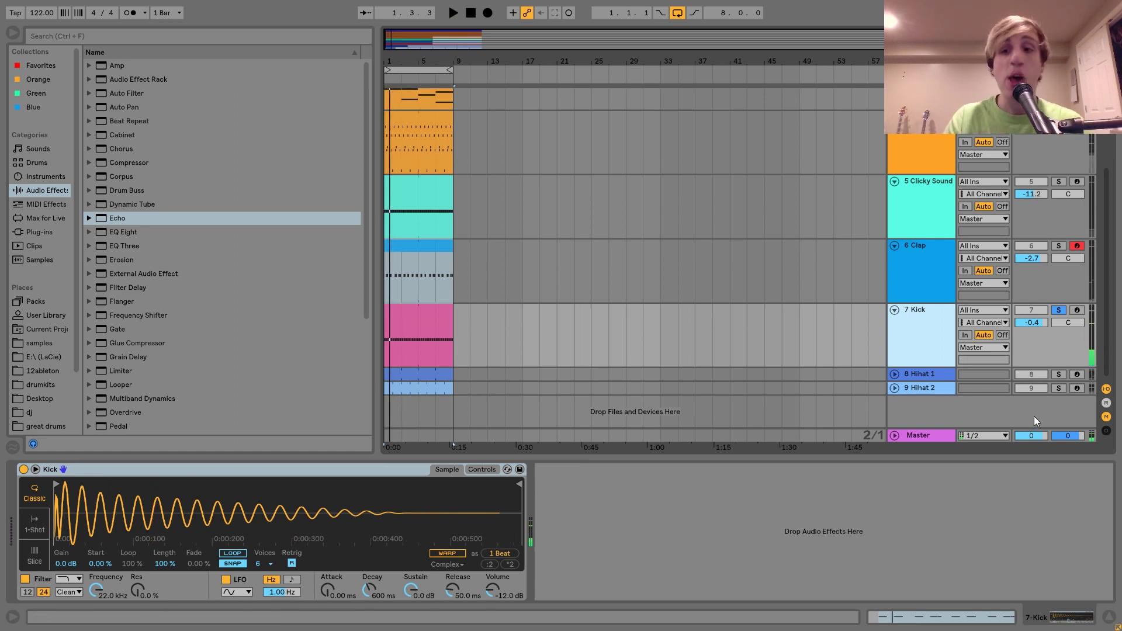
- Solo the Hihat 1 track, play it, and unfold the track to show its clip
{"action": "left_click", "coordinate": [937, 373]}
{"action": "left_click", "coordinate": [1058, 374]}
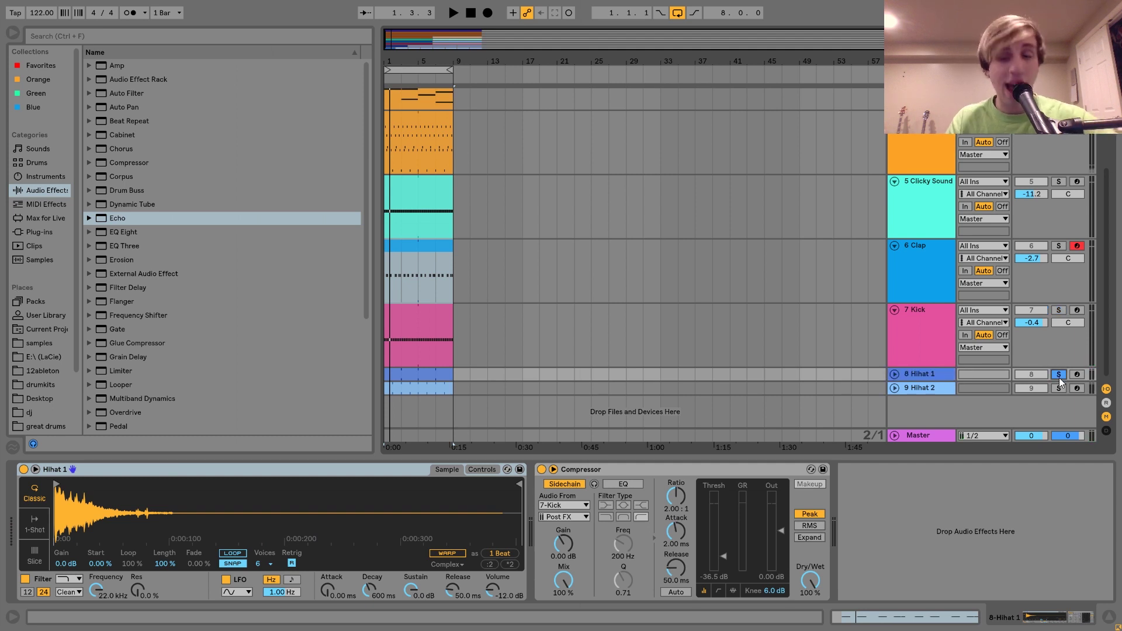
{"action": "key", "text": "space"}
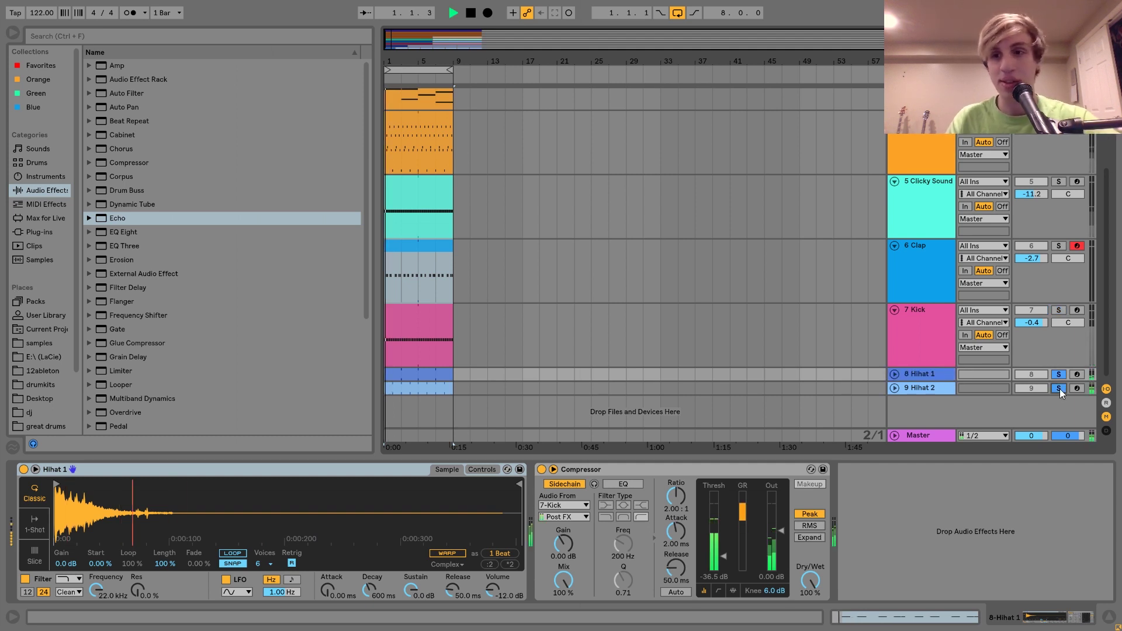
{"action": "left_click", "coordinate": [894, 374]}
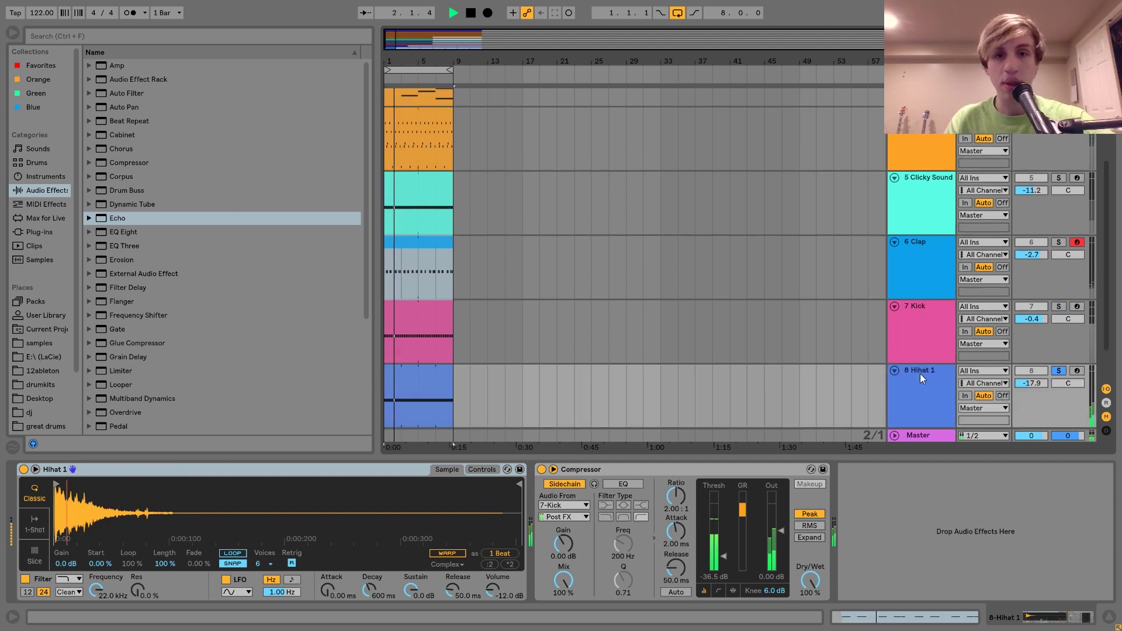
{"action": "key", "text": "space"}
- View the Hihat 1 clip's C3 notes, replay the hi-hat, and return to the track's sampler and Compressor
{"action": "double_click", "coordinate": [425, 386]}
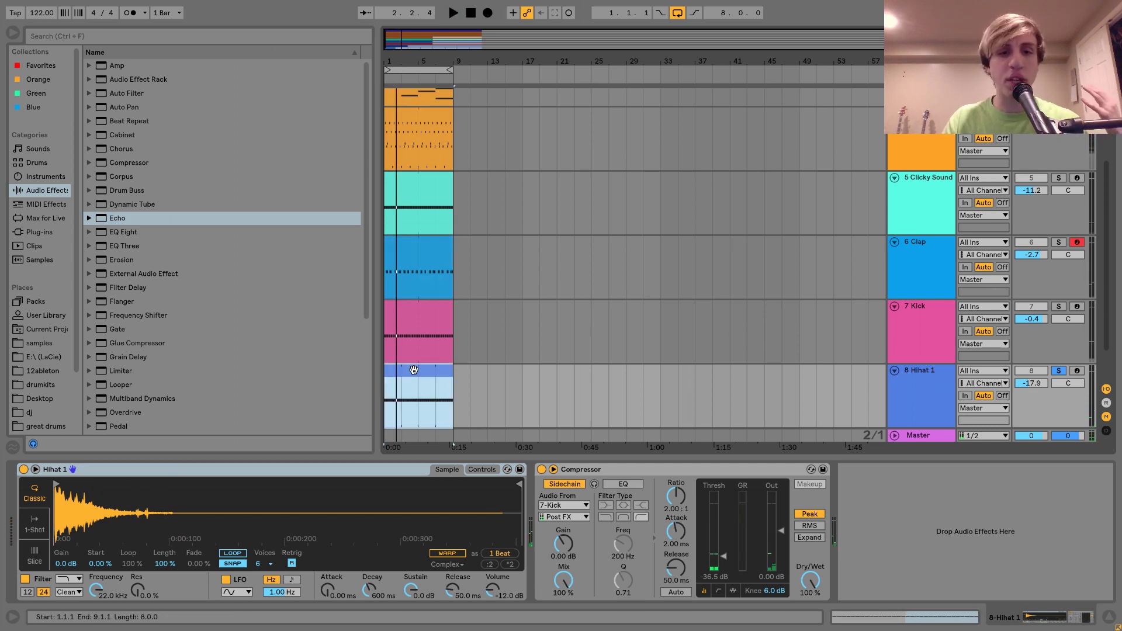
{"action": "key", "text": "space"}
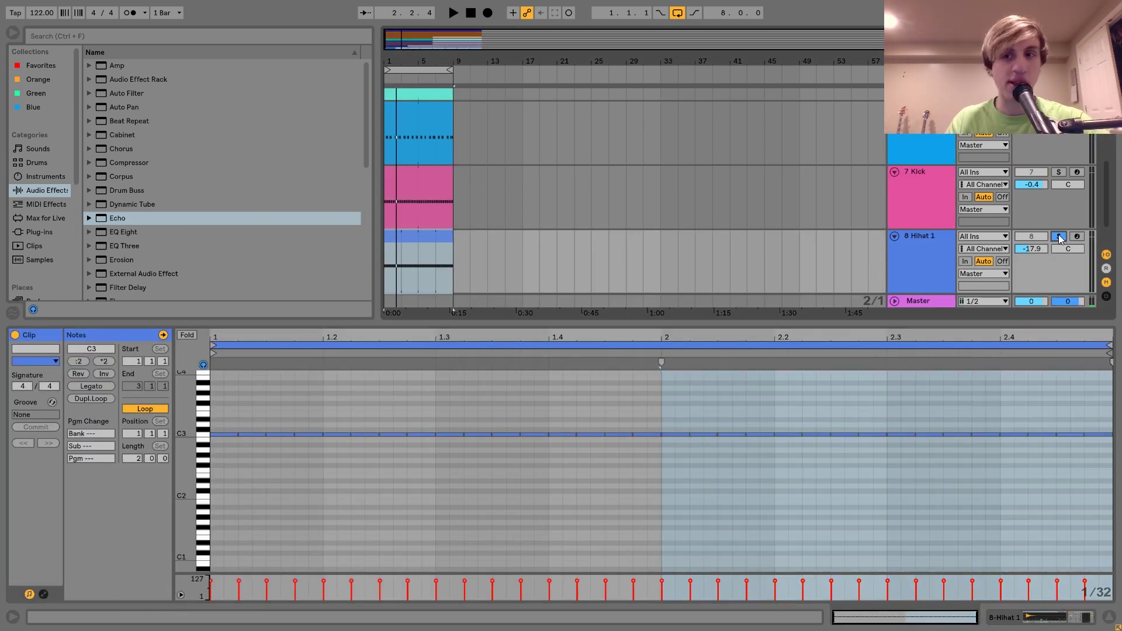
{"action": "left_click", "coordinate": [938, 239]}
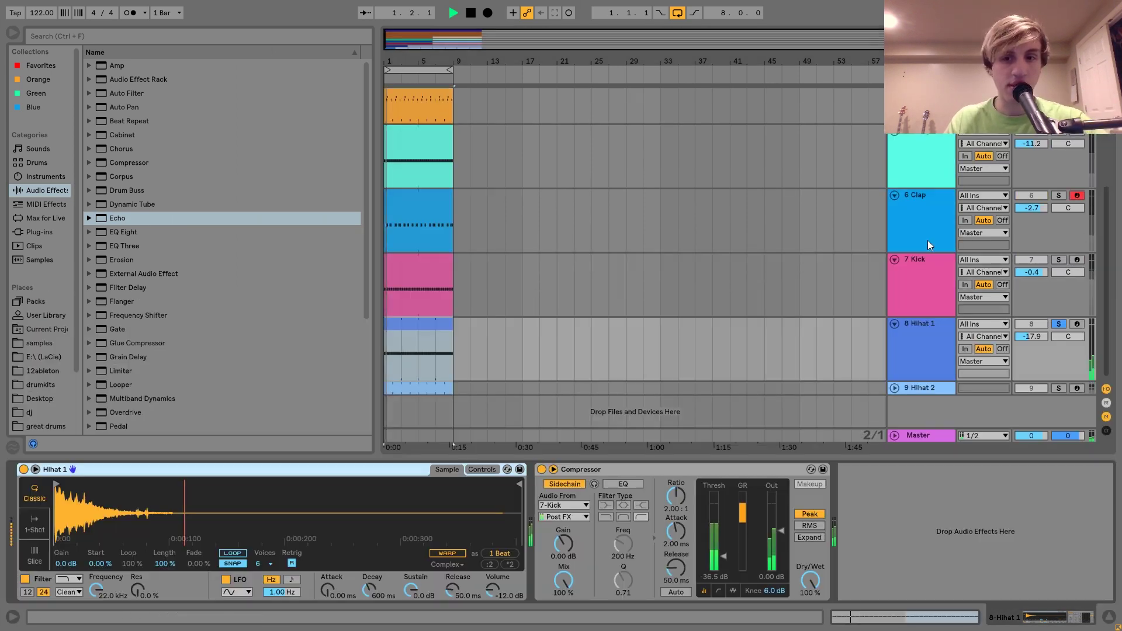
- Solo the Hihat 2 track, play it, and show its sampler
{"action": "left_click", "coordinate": [1058, 388]}
{"action": "left_click", "coordinate": [929, 388]}
{"action": "key", "text": "space"}
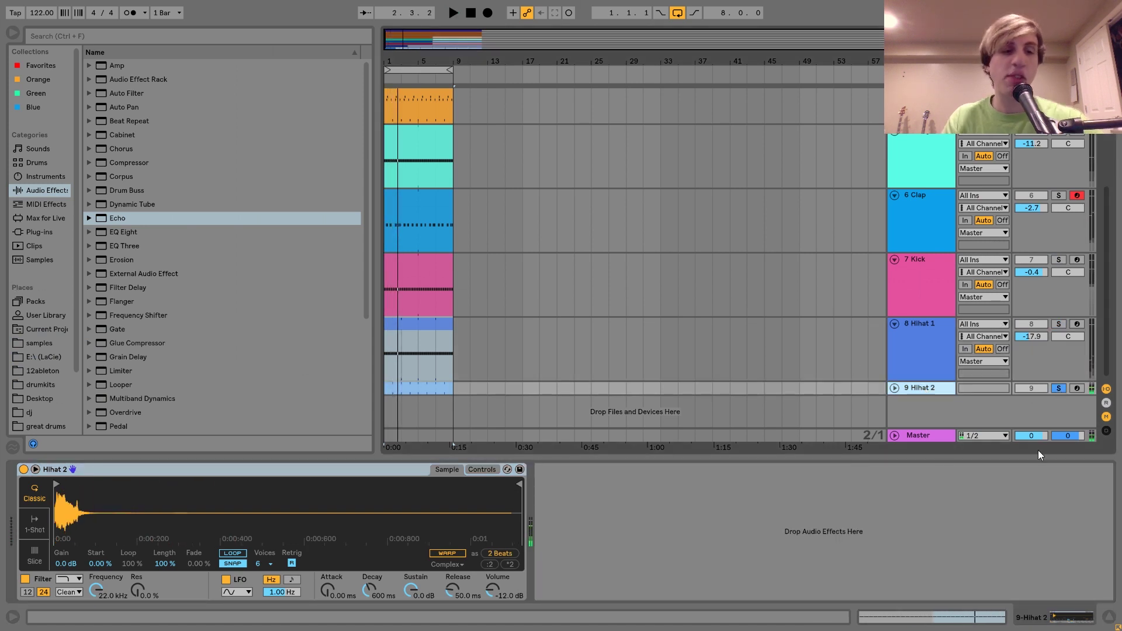
- Solo Hihat 1 again and play it with its sidechain Compressor bypassed
{"action": "left_click", "coordinate": [943, 322]}
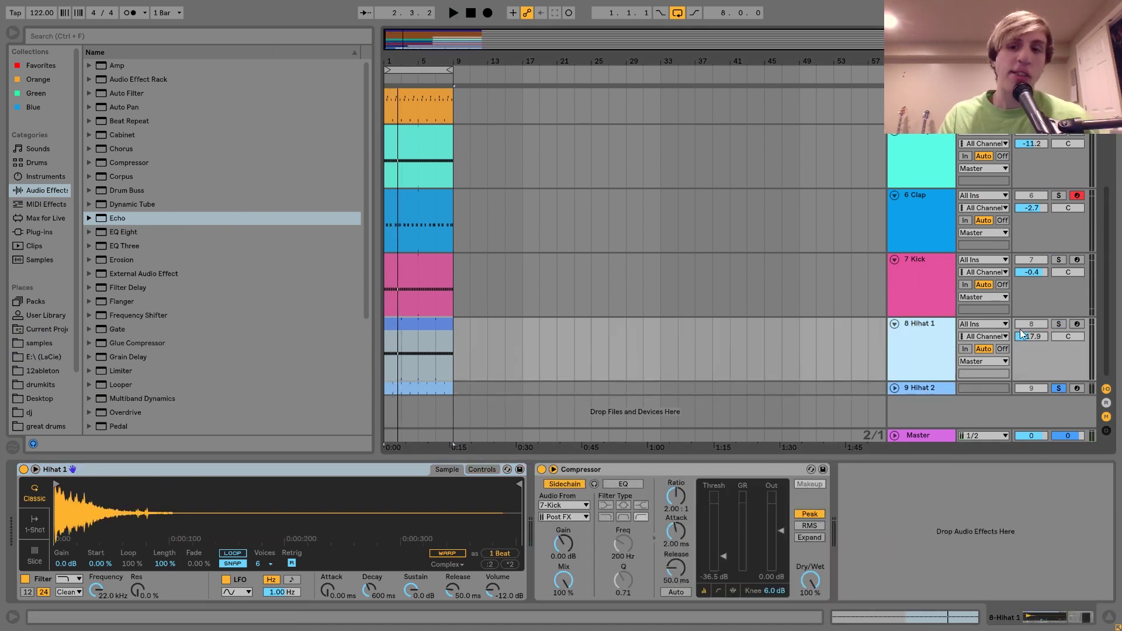
{"action": "left_click", "coordinate": [1060, 324]}
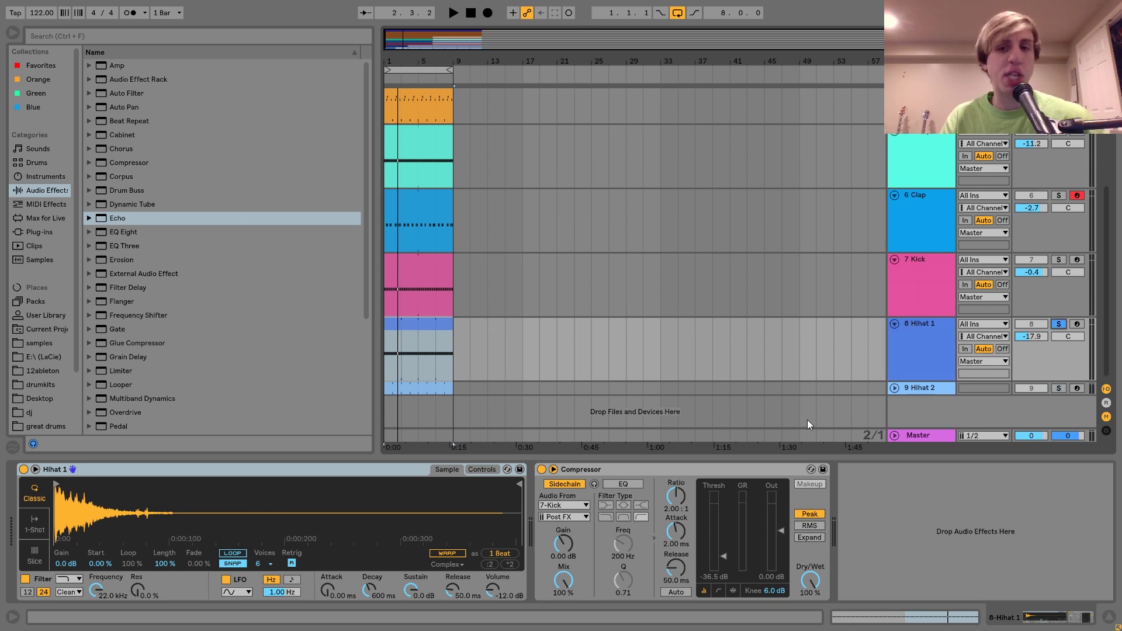
{"action": "left_click", "coordinate": [541, 469]}
{"action": "key", "text": "space"}
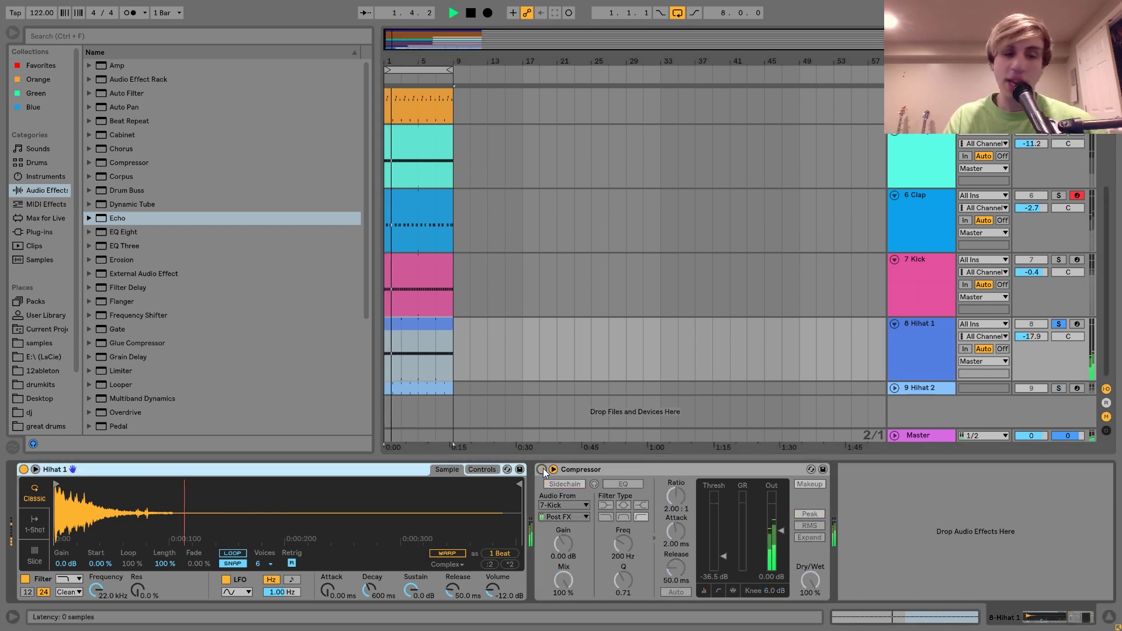
{"action": "key", "text": "space"}
- Re-enable the Hihat 1 Compressor, play the hi-hat with sidechaining, and unsolo the track
{"action": "left_click", "coordinate": [542, 469]}
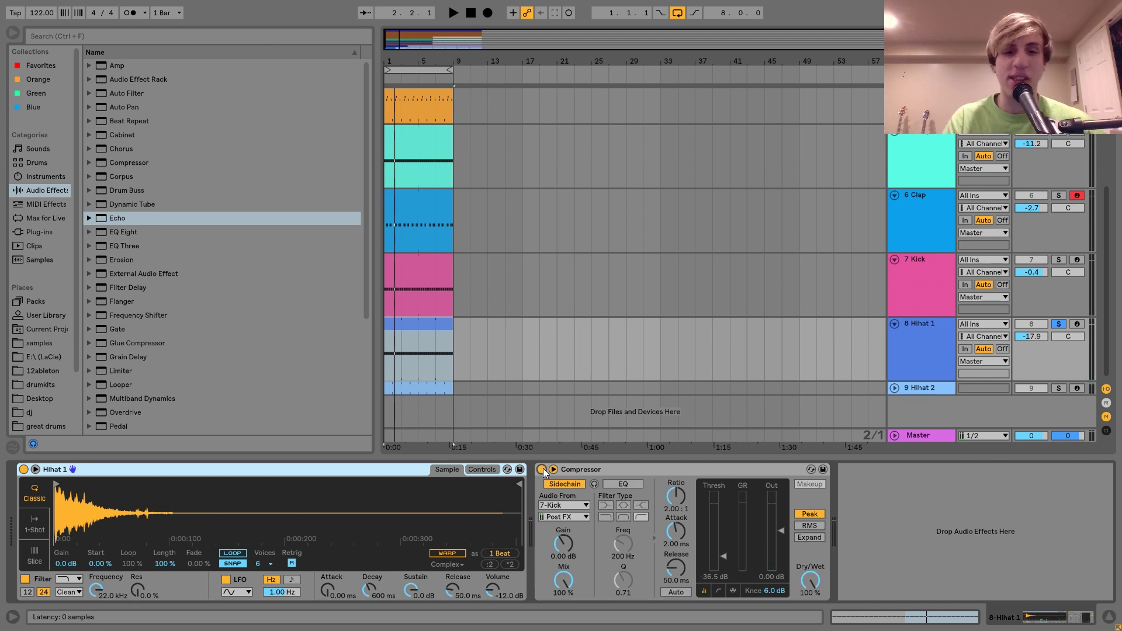
{"action": "key", "text": "space"}
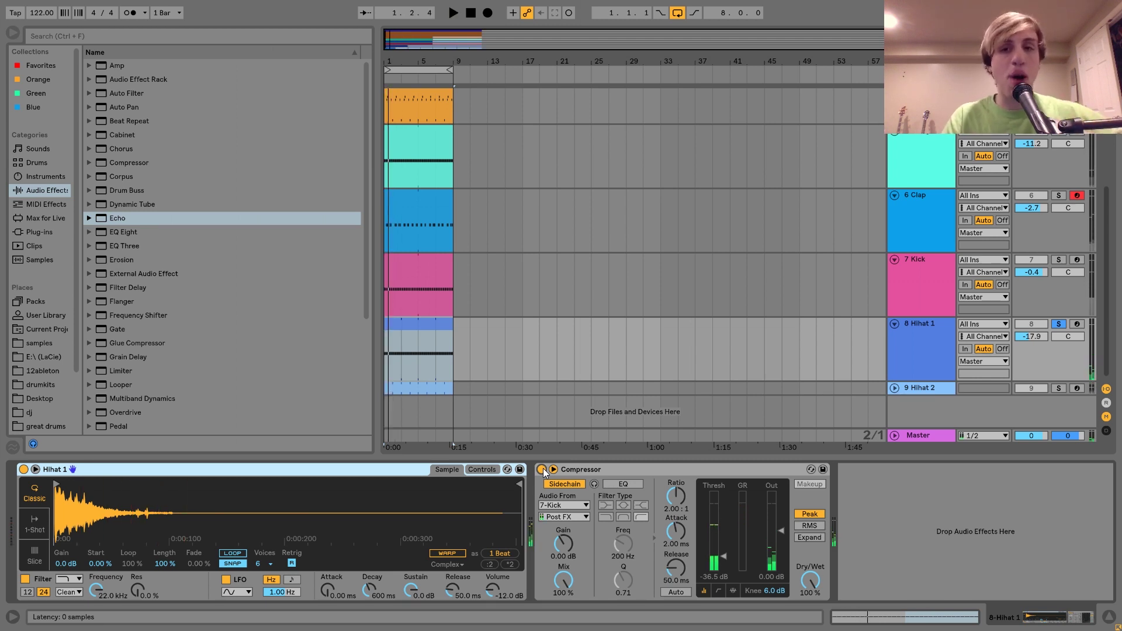
{"action": "left_click", "coordinate": [1057, 326]}
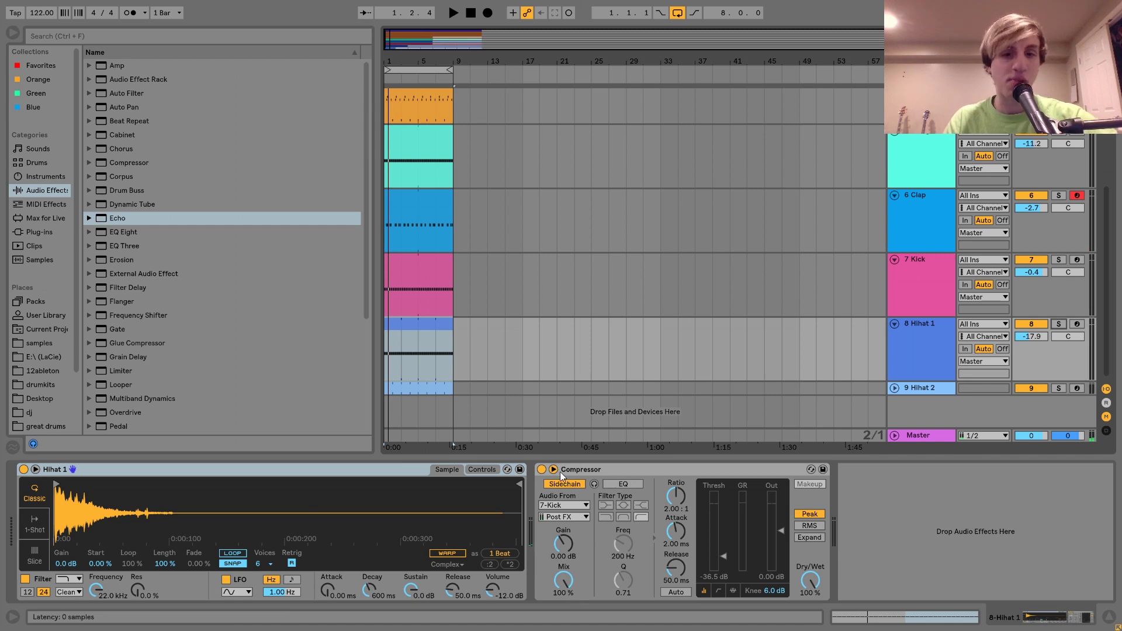
- Play the full mix with the Hihat 1 Compressor bypassed, then re-enable it and play again to compare
{"action": "left_click", "coordinate": [542, 469]}
{"action": "key", "text": "space"}
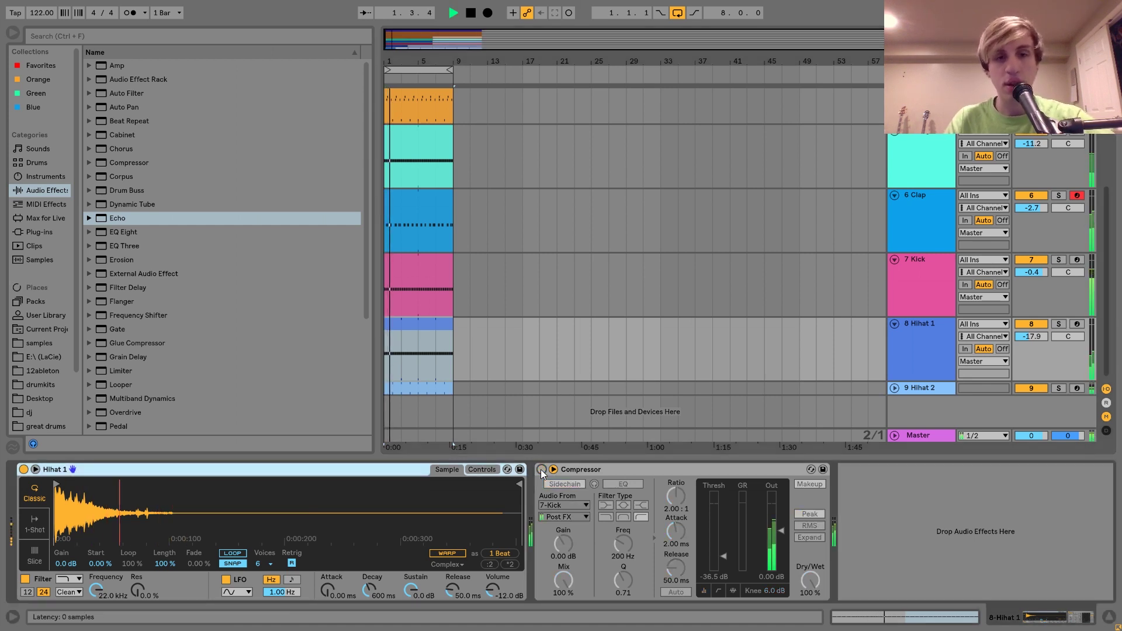
{"action": "key", "text": "space"}
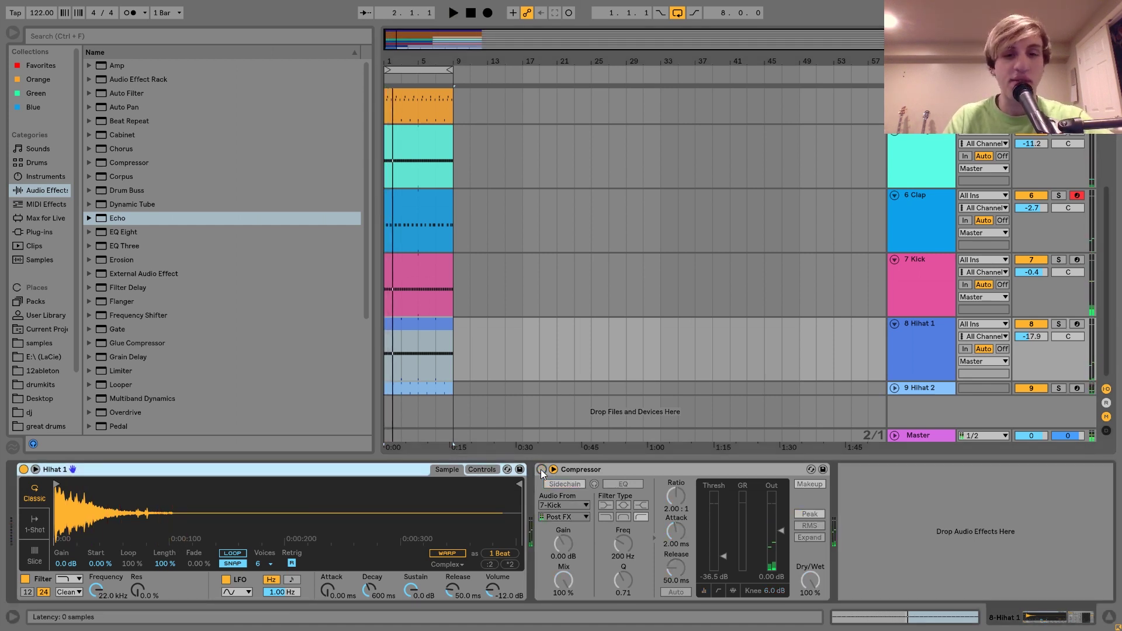
{"action": "left_click", "coordinate": [541, 470]}
{"action": "key", "text": "space"}
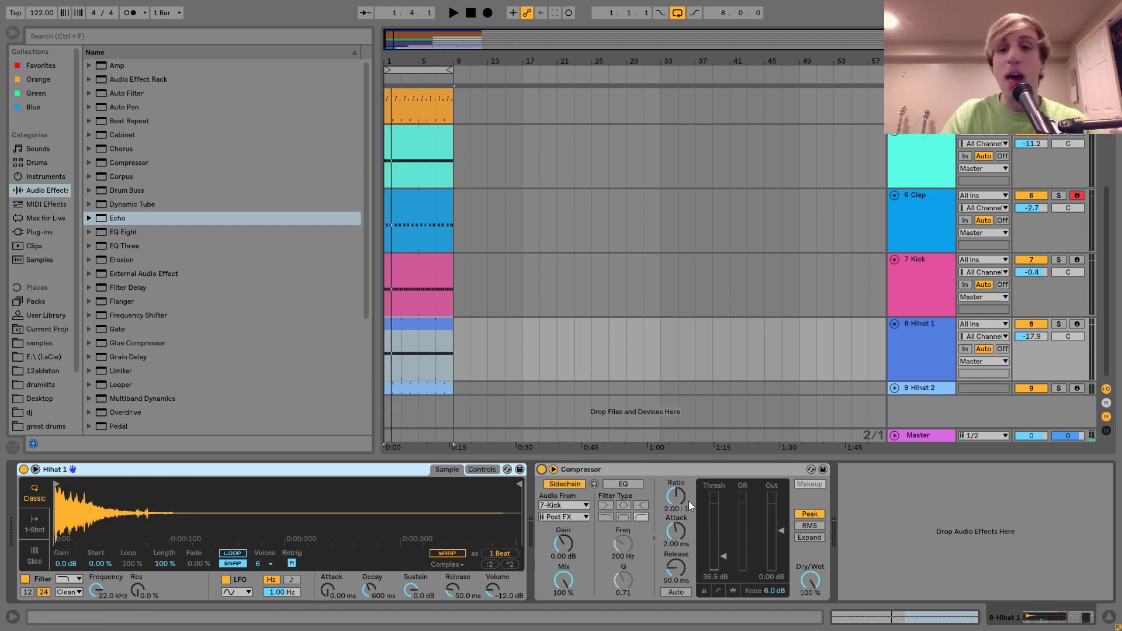
- Unfold and solo the Hihat 2 track, play it, and view its clip's C3 notes
{"action": "left_click", "coordinate": [928, 390]}
{"action": "left_click", "coordinate": [894, 388]}
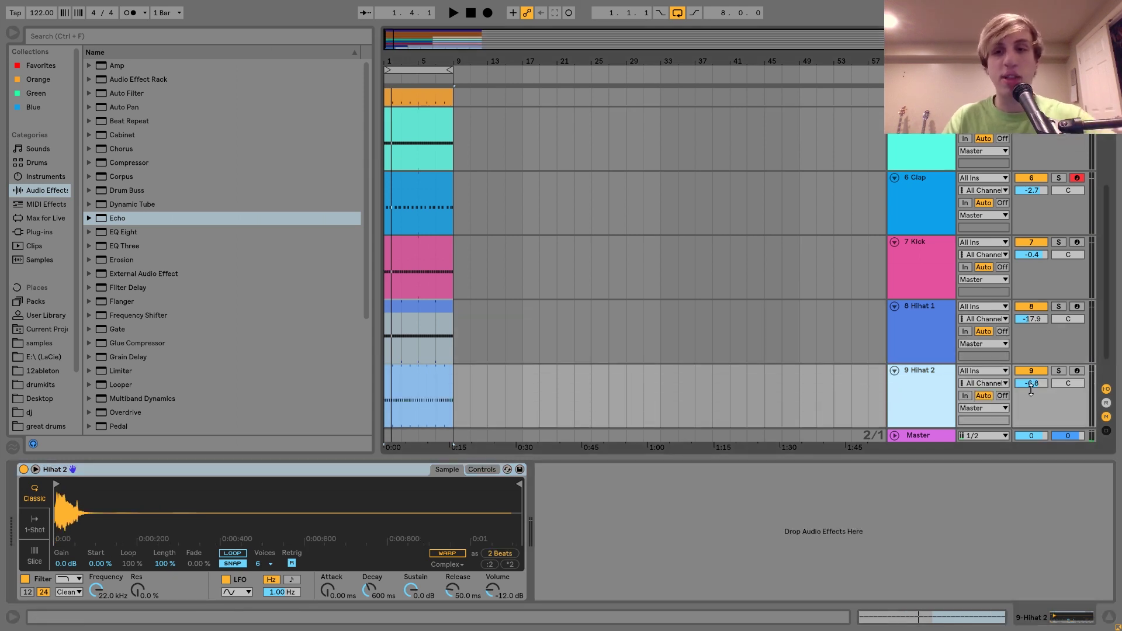
{"action": "left_click", "coordinate": [1058, 370]}
{"action": "key", "text": "space"}
{"action": "double_click", "coordinate": [434, 366]}
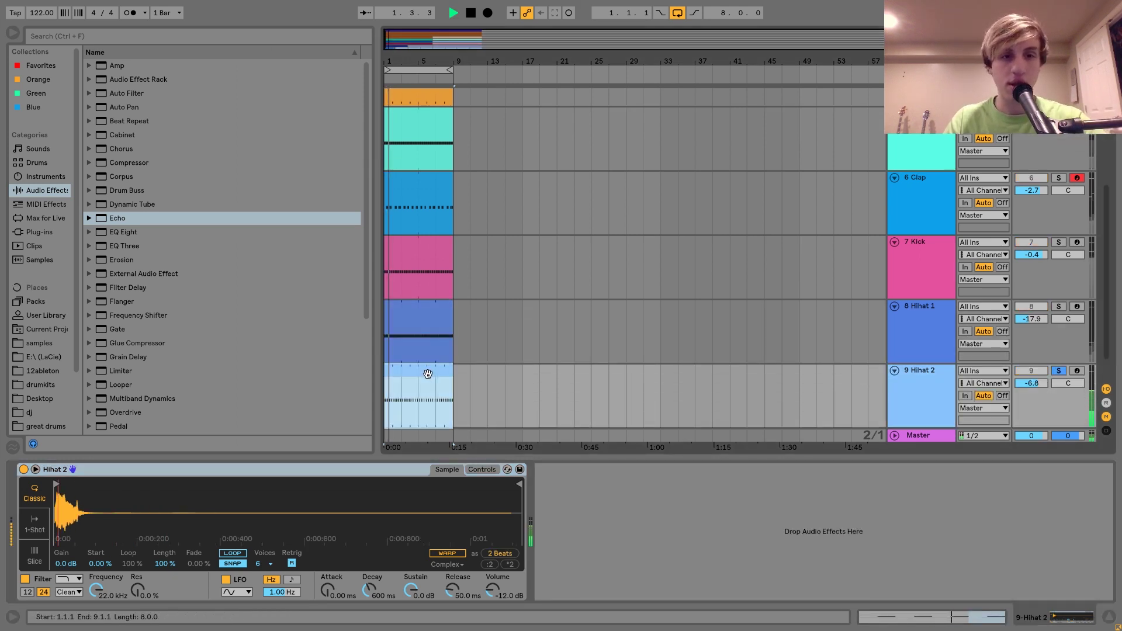
{"action": "key", "text": "space"}
{"action": "key", "text": "space"}
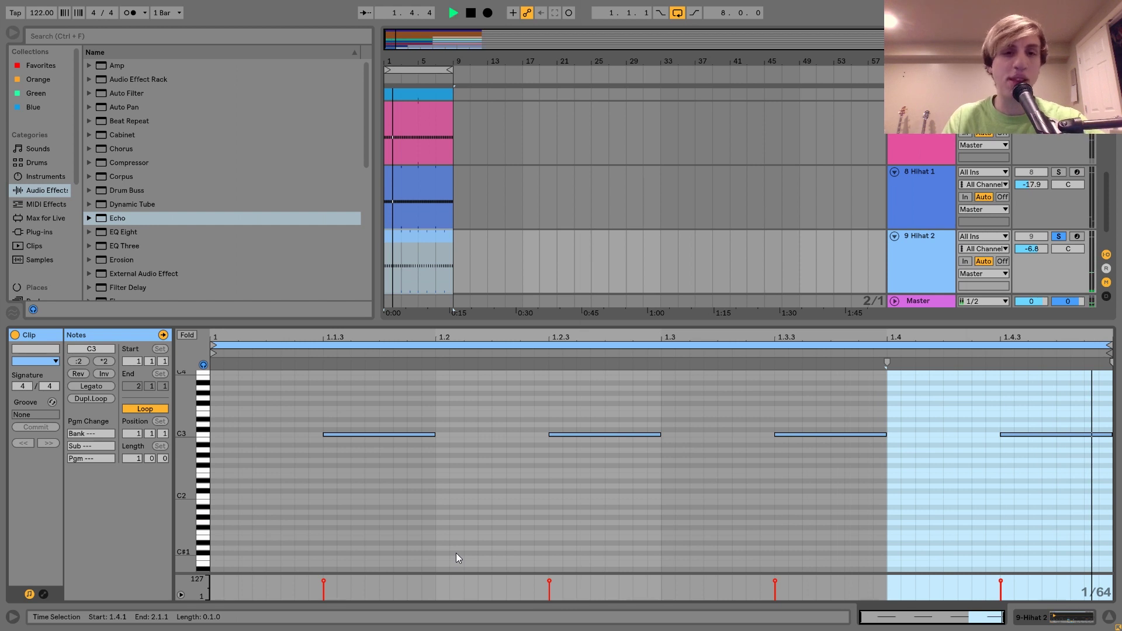
- Show the Hihat 2 sampler again, stop playback, and unsolo the track
{"action": "left_click", "coordinate": [900, 281]}
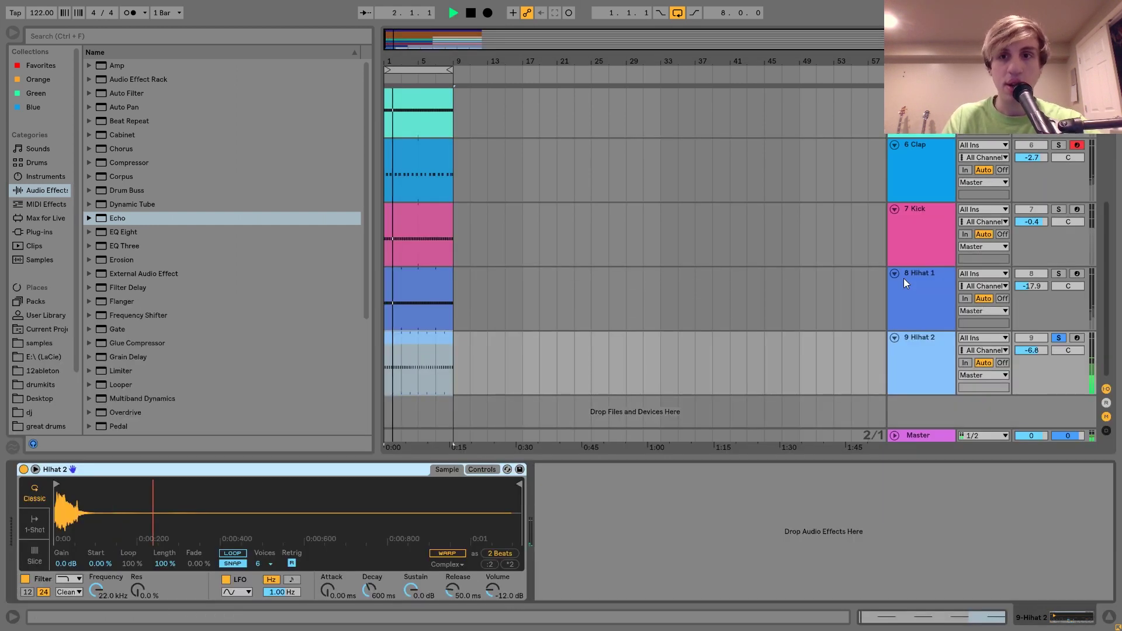
{"action": "key", "text": "space"}
{"action": "left_click", "coordinate": [1058, 338]}
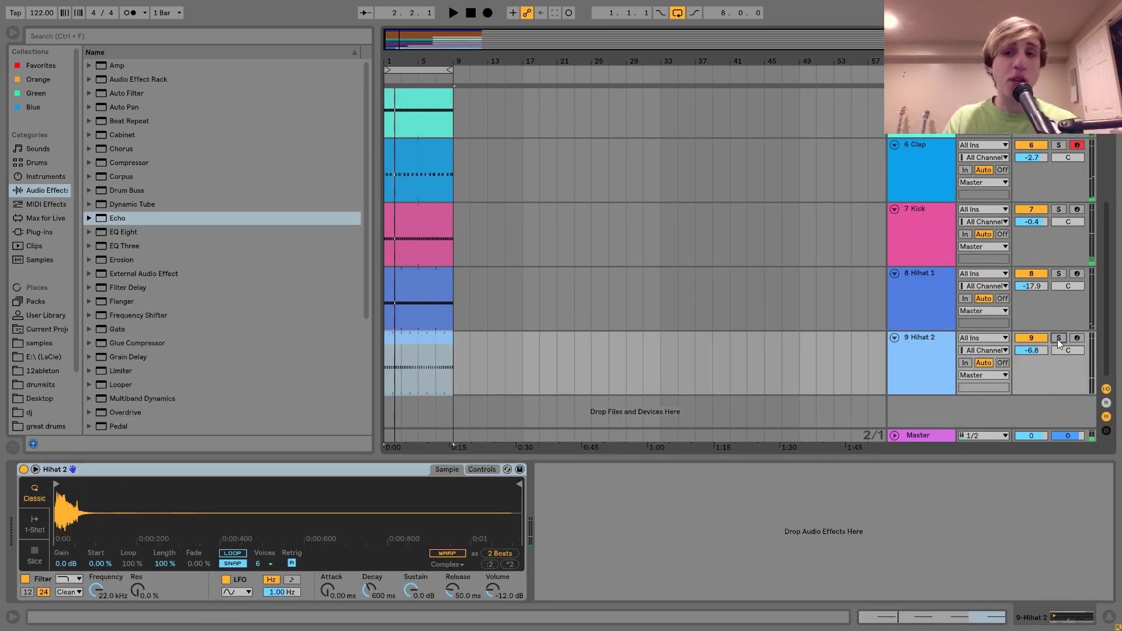
{"action": "scroll", "coordinate": [1057, 339], "scroll_direction": "up", "scroll_amount": 5}
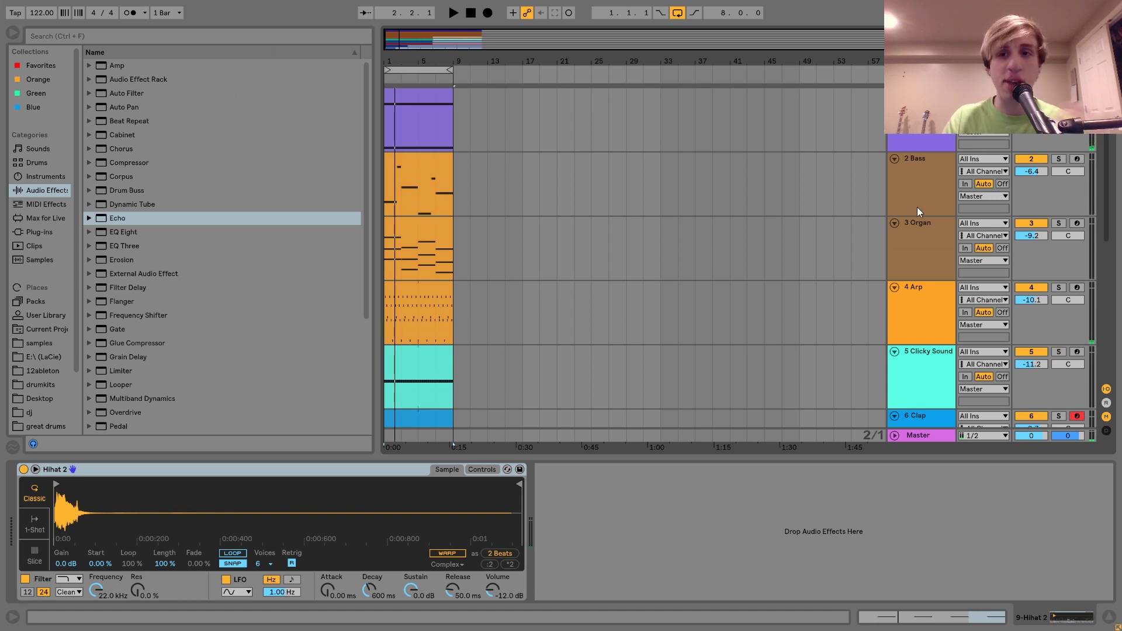